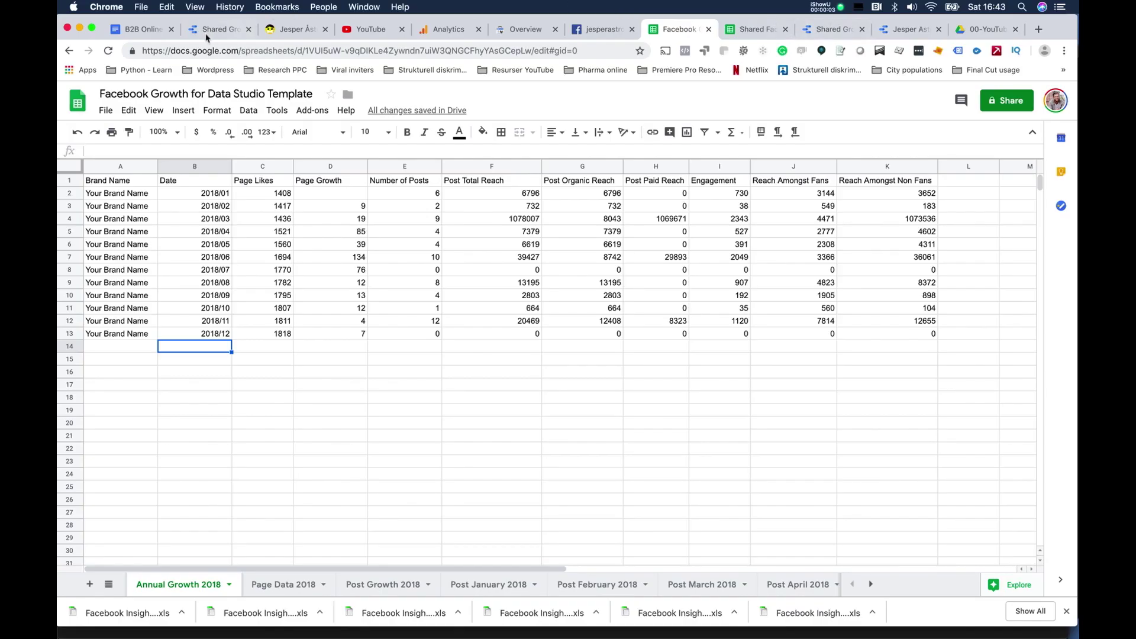
# Switch to the Growth Dashboard report in Data Studio and view its Attention and Acquisition pages.
pyautogui.click(207, 33)
pyautogui.click(907, 30)
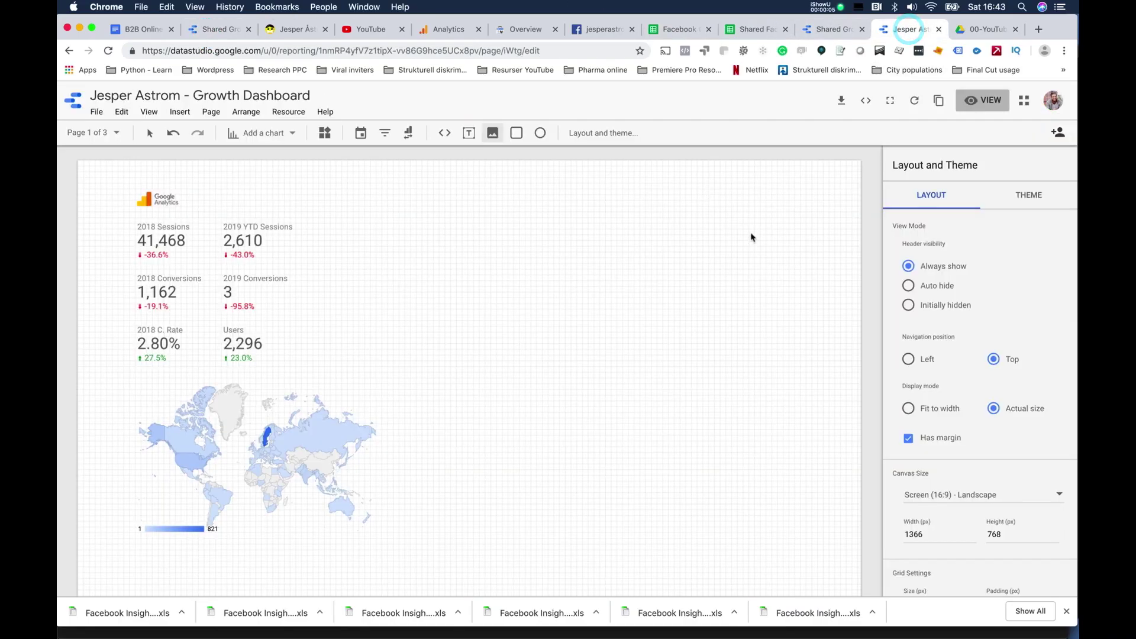
pyautogui.click(107, 141)
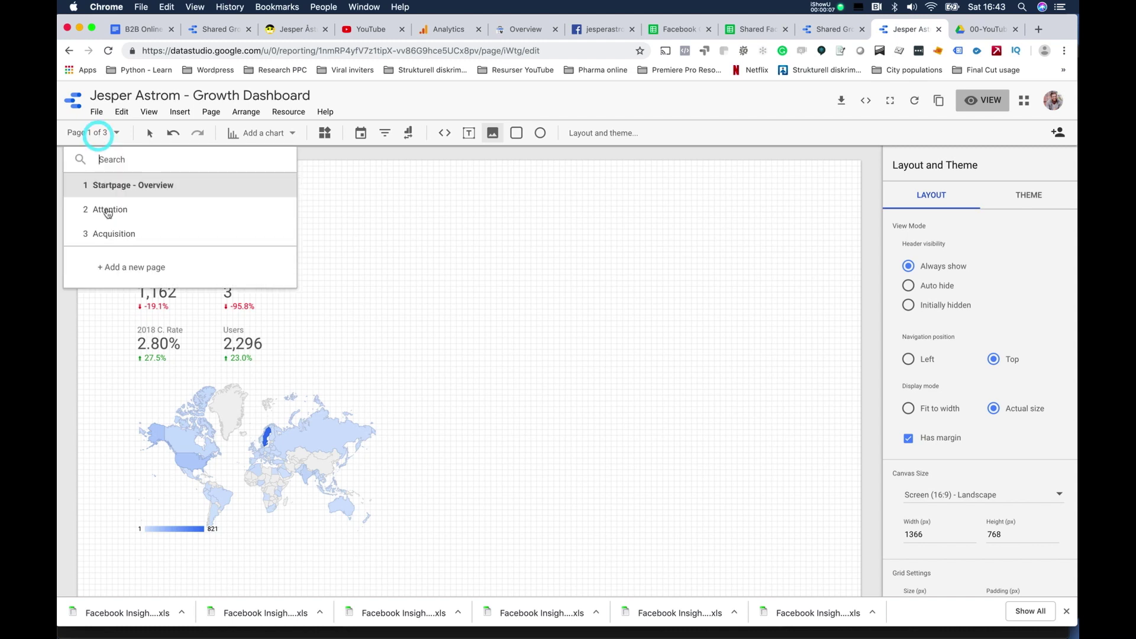
pyautogui.click(131, 217)
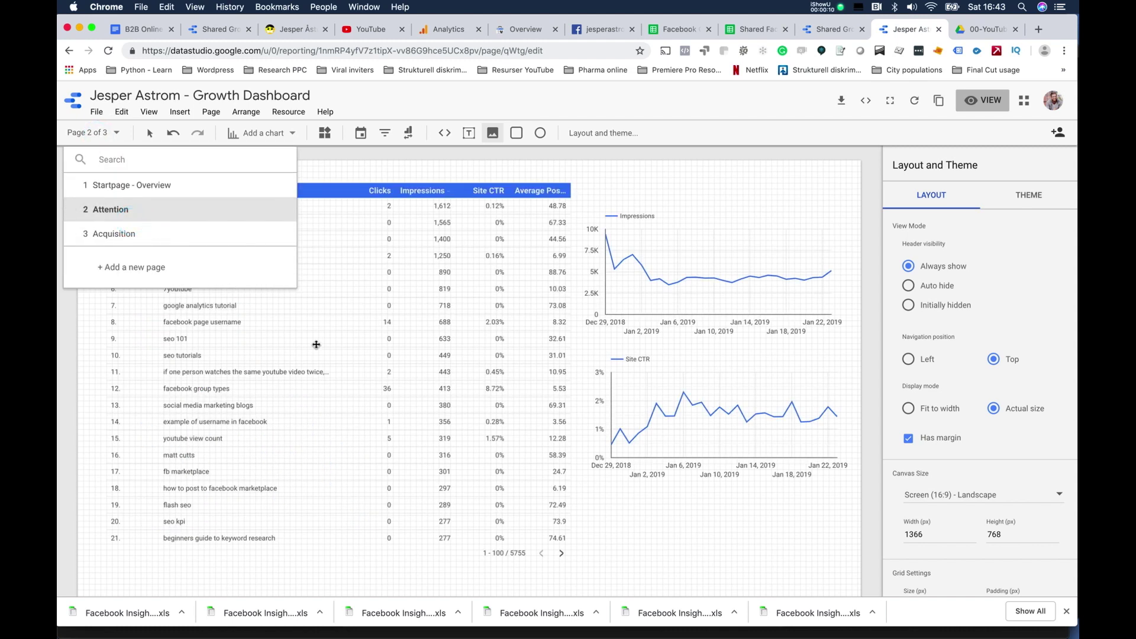
pyautogui.click(150, 230)
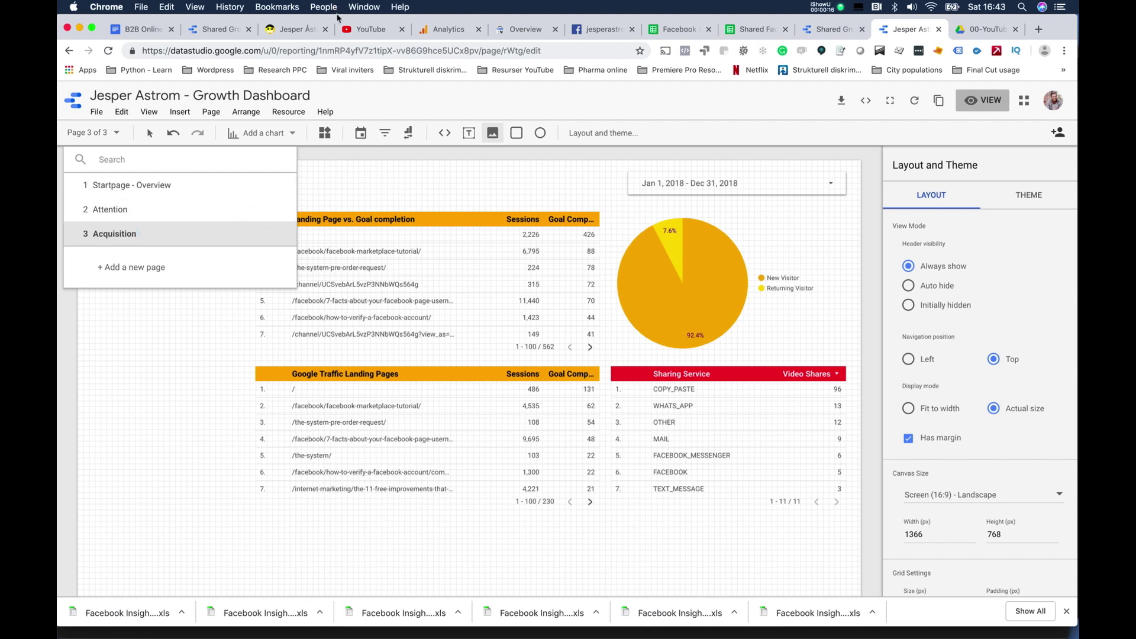
# Look through the data sources open in Google Analytics, YouTube and Google Search Console.
pyautogui.click(437, 29)
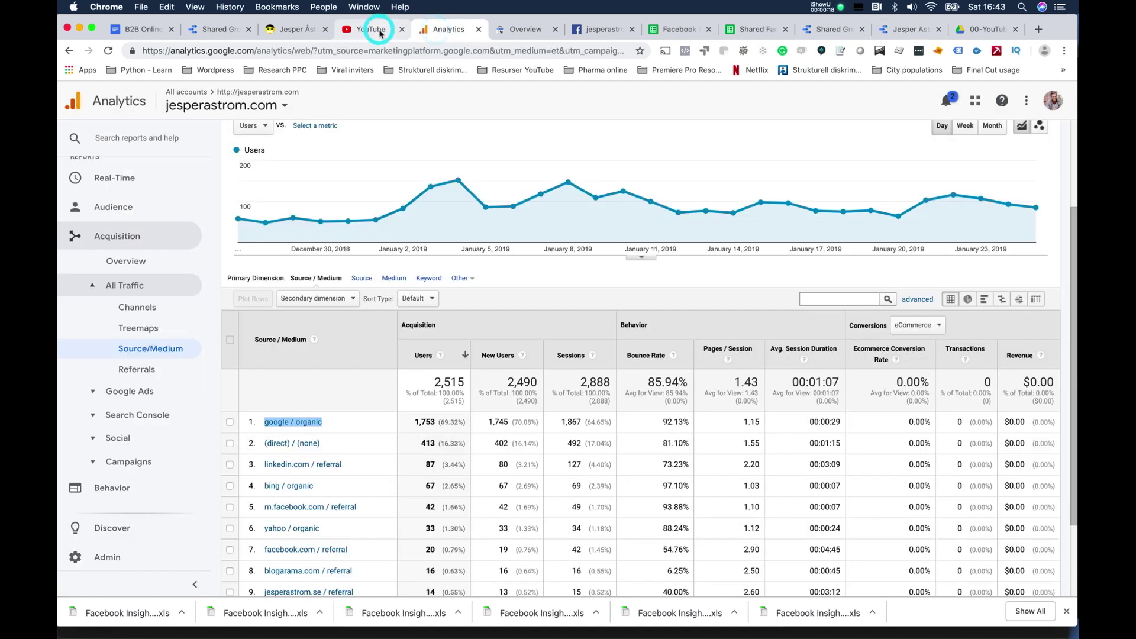
pyautogui.click(377, 30)
pyautogui.click(527, 33)
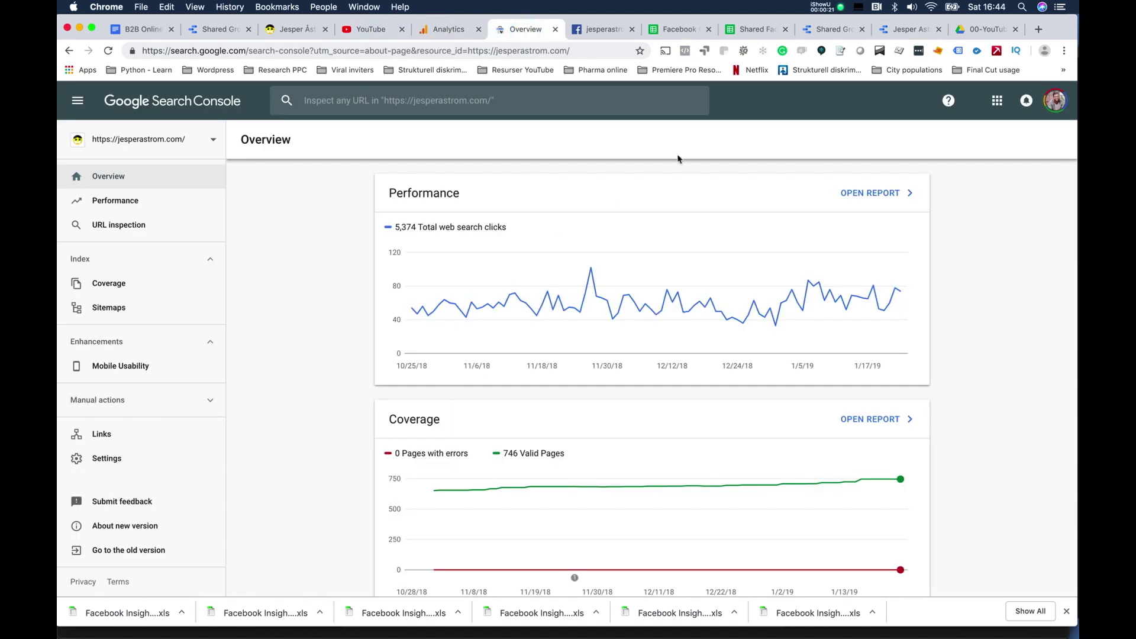
# On the website's Facebook page, open the Insights data export and select Page data as the data type.
pyautogui.click(594, 30)
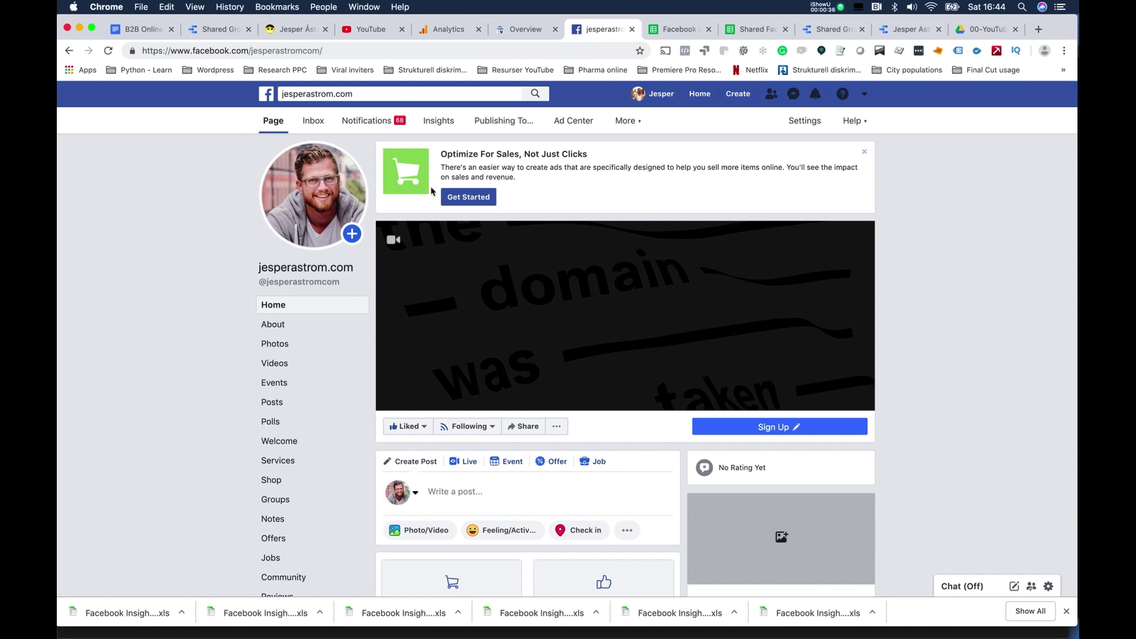
pyautogui.click(441, 121)
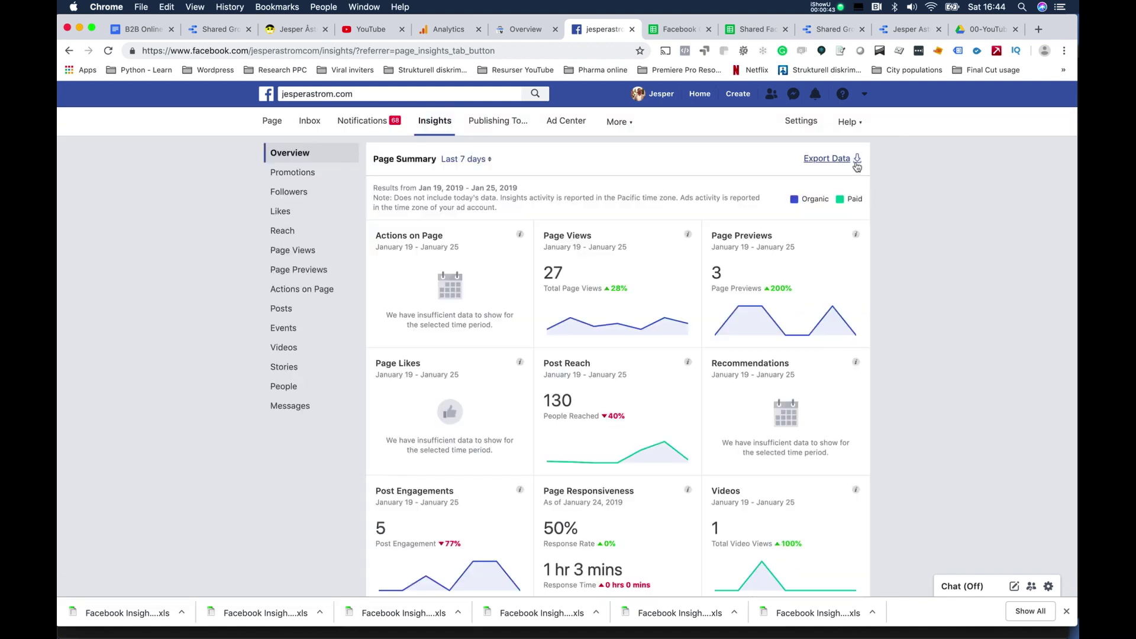
pyautogui.click(845, 159)
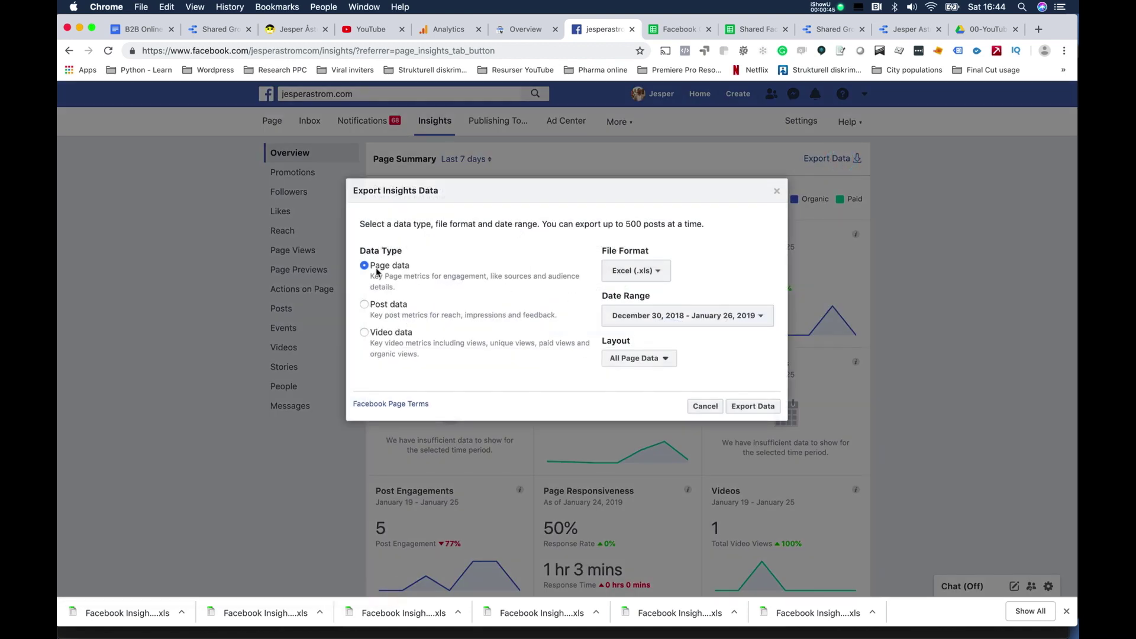
pyautogui.click(388, 306)
pyautogui.click(392, 267)
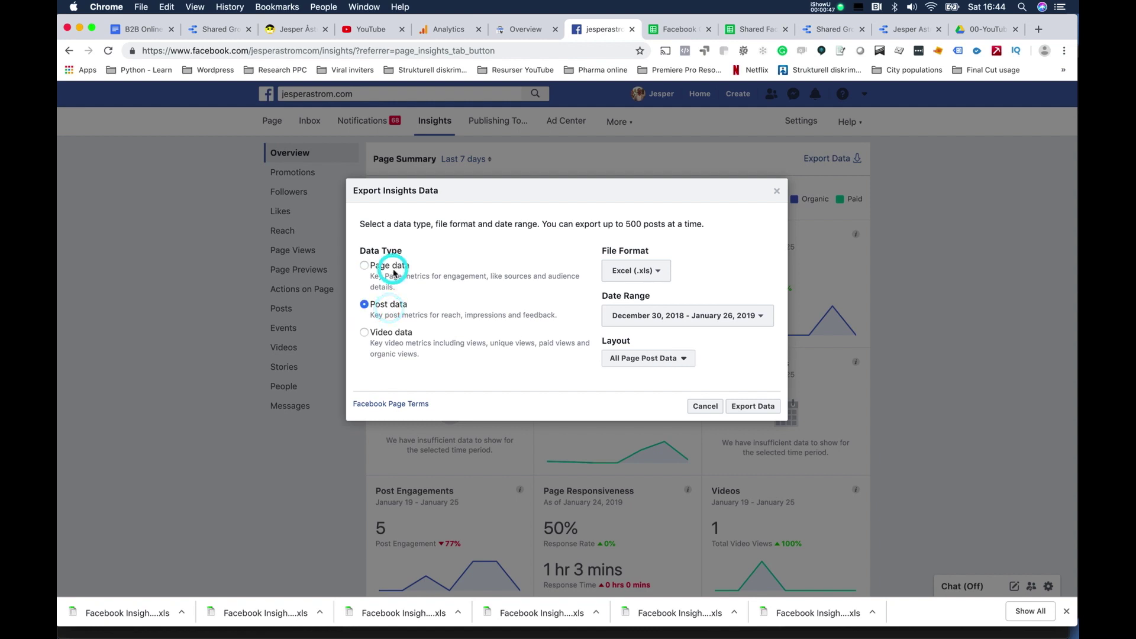
# Set the export's date range to December 1–31, 2018, and export the page data as an Excel file.
pyautogui.click(651, 318)
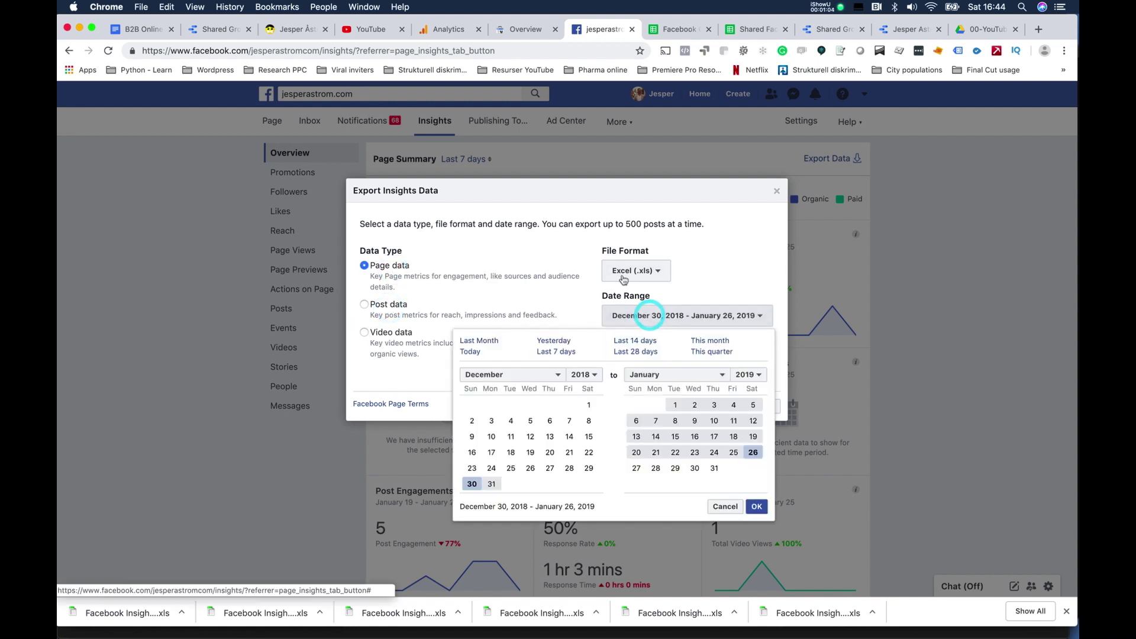
pyautogui.click(752, 377)
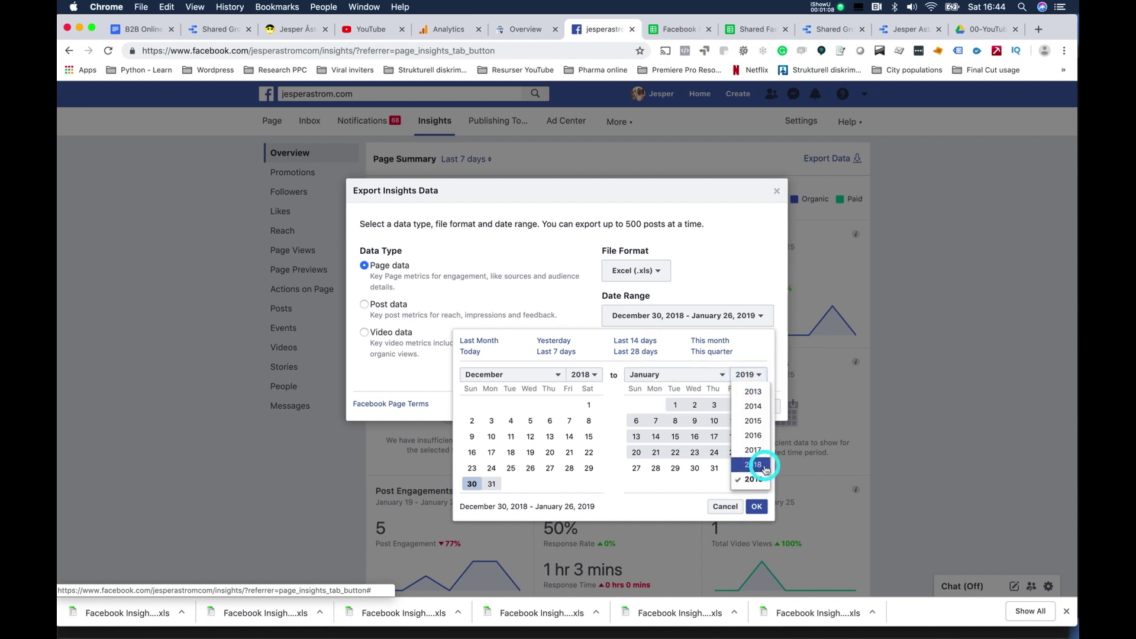
pyautogui.click(763, 466)
pyautogui.click(506, 374)
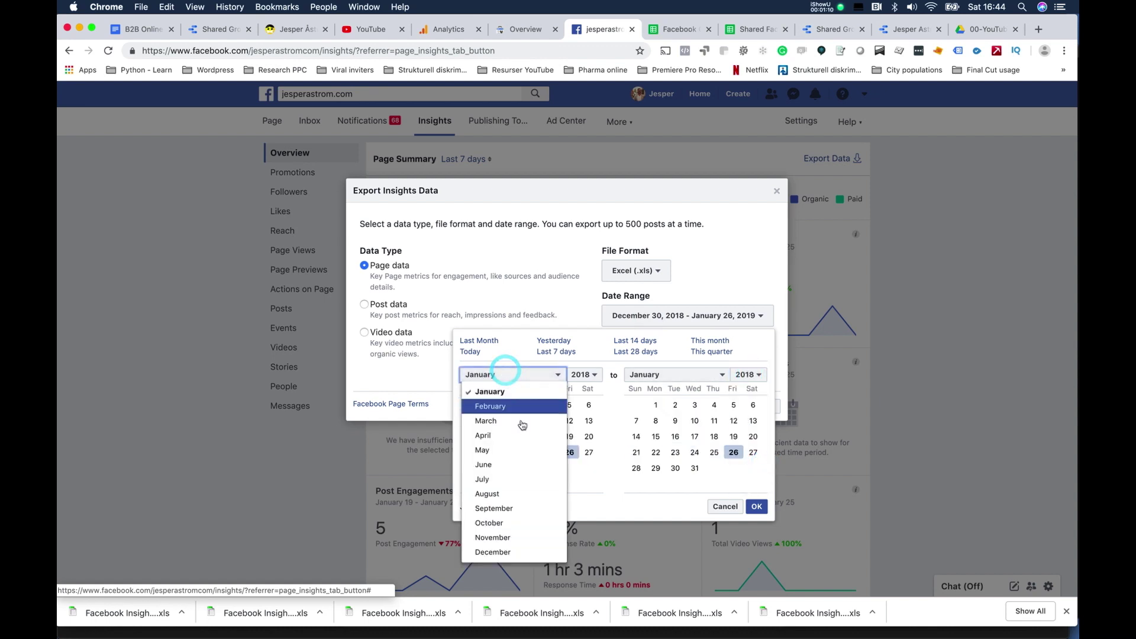
pyautogui.click(493, 551)
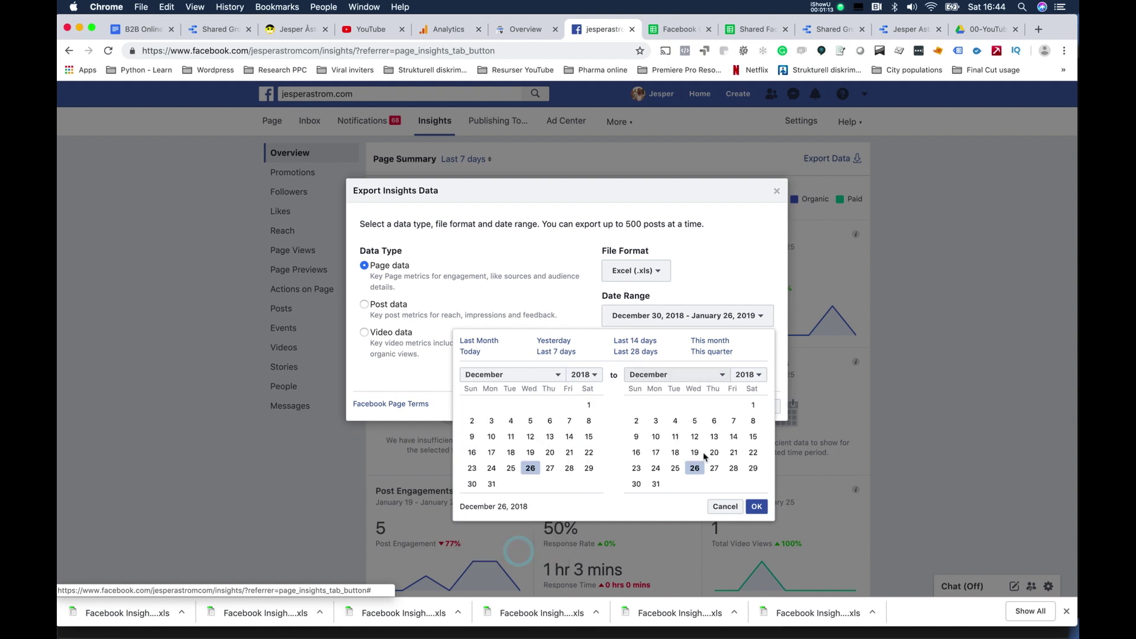
pyautogui.click(589, 404)
pyautogui.click(656, 484)
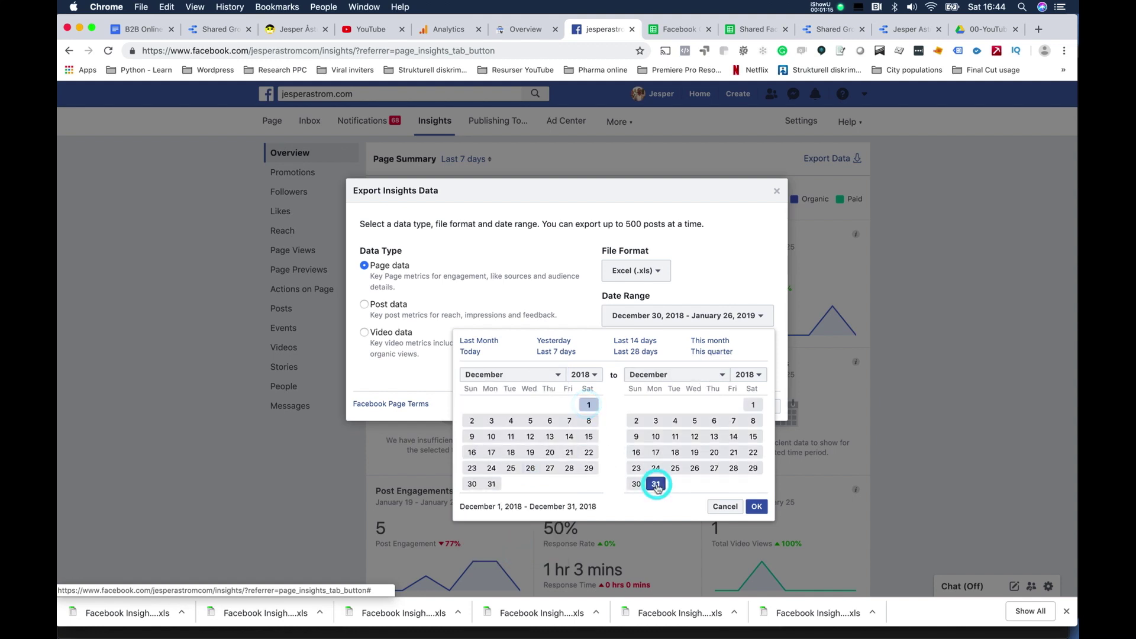
pyautogui.click(756, 507)
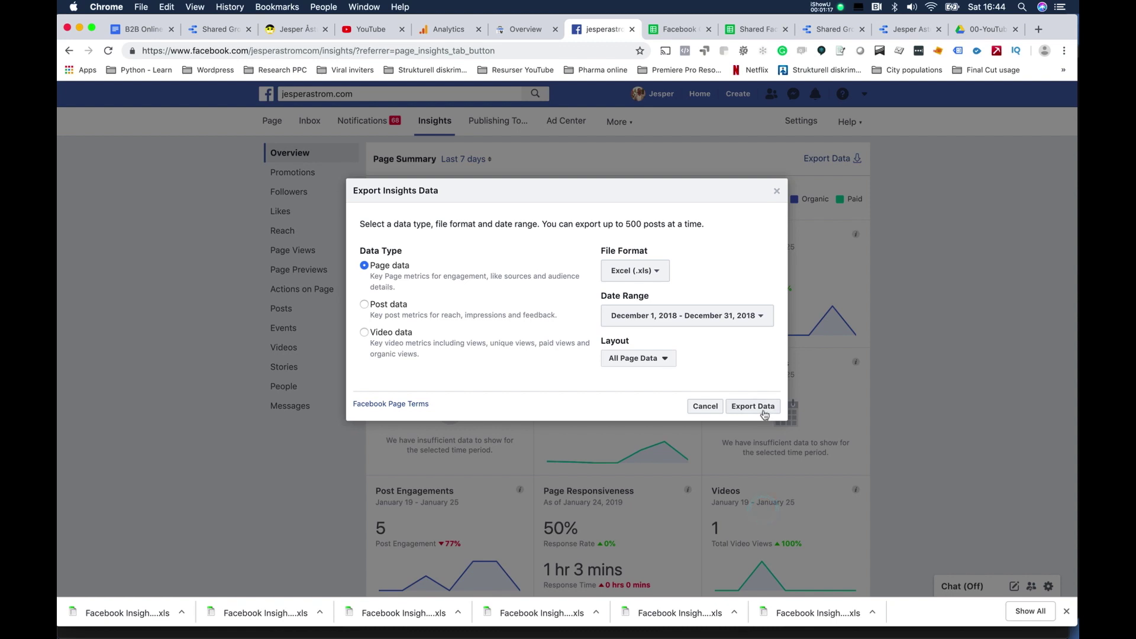
pyautogui.click(763, 409)
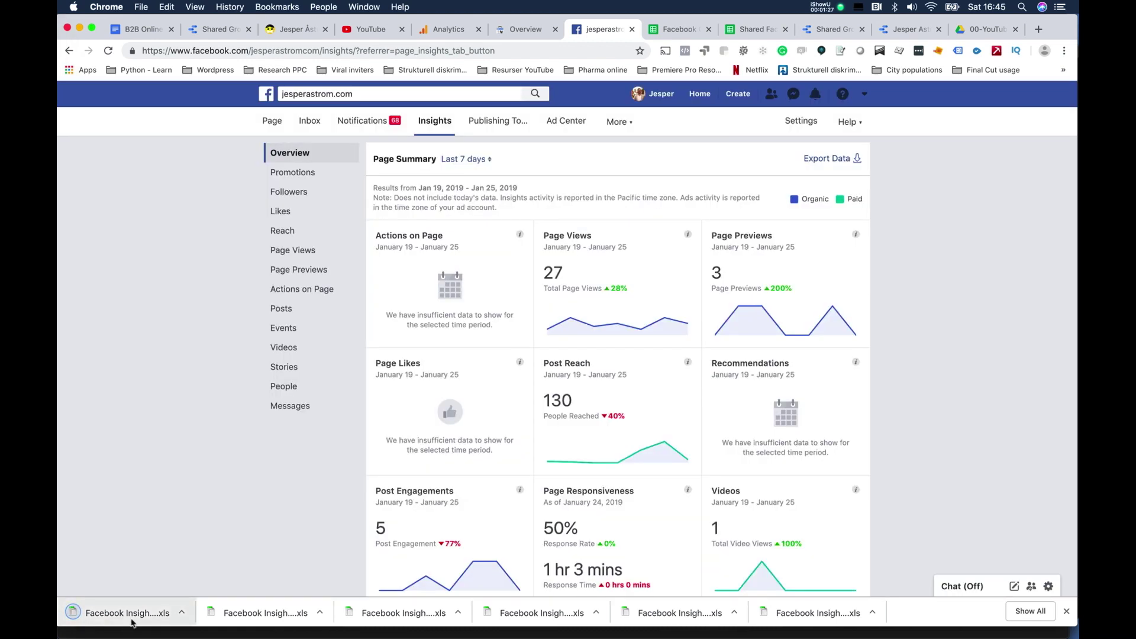
pyautogui.click(107, 615)
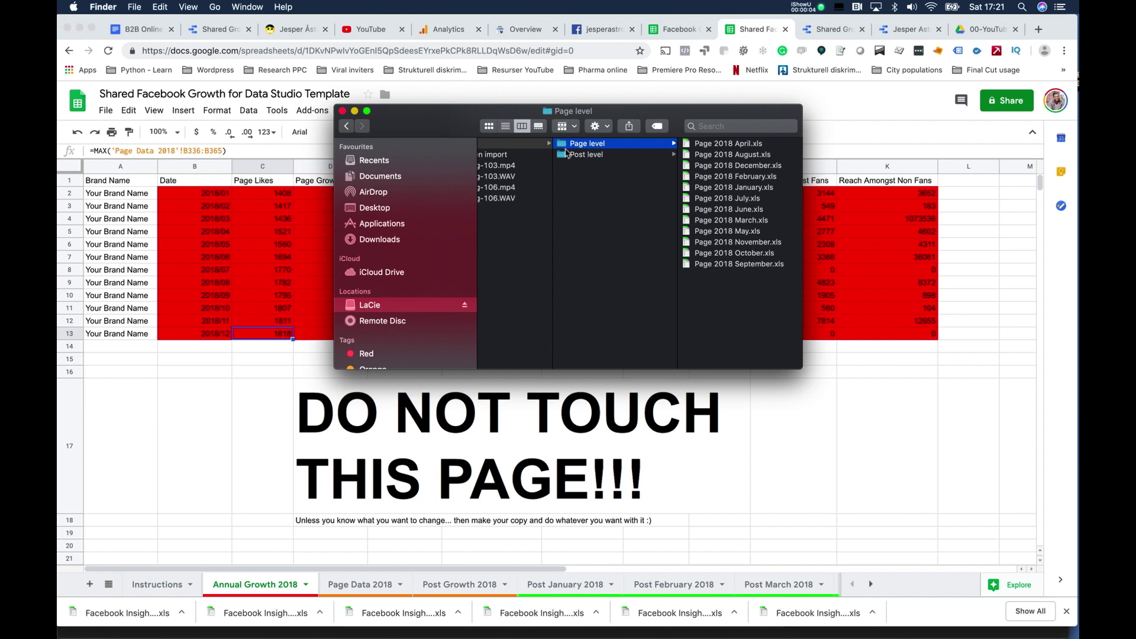
# In Finder, compare the monthly 2018 export files in the Page level and Post level folders.
pyautogui.click(595, 155)
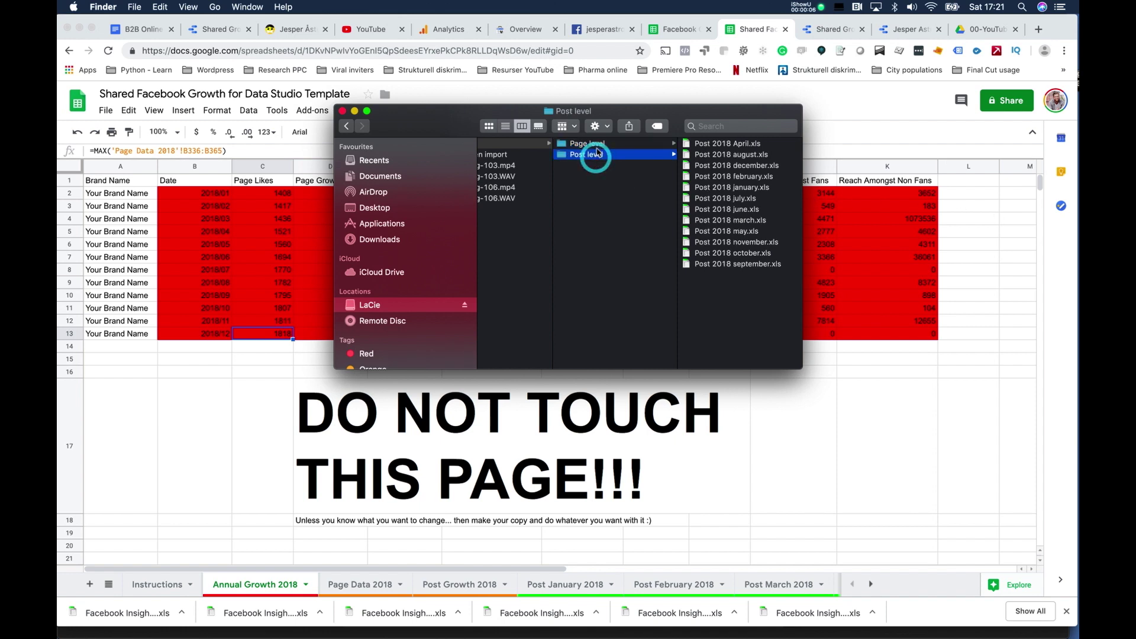
pyautogui.click(591, 145)
pyautogui.click(630, 157)
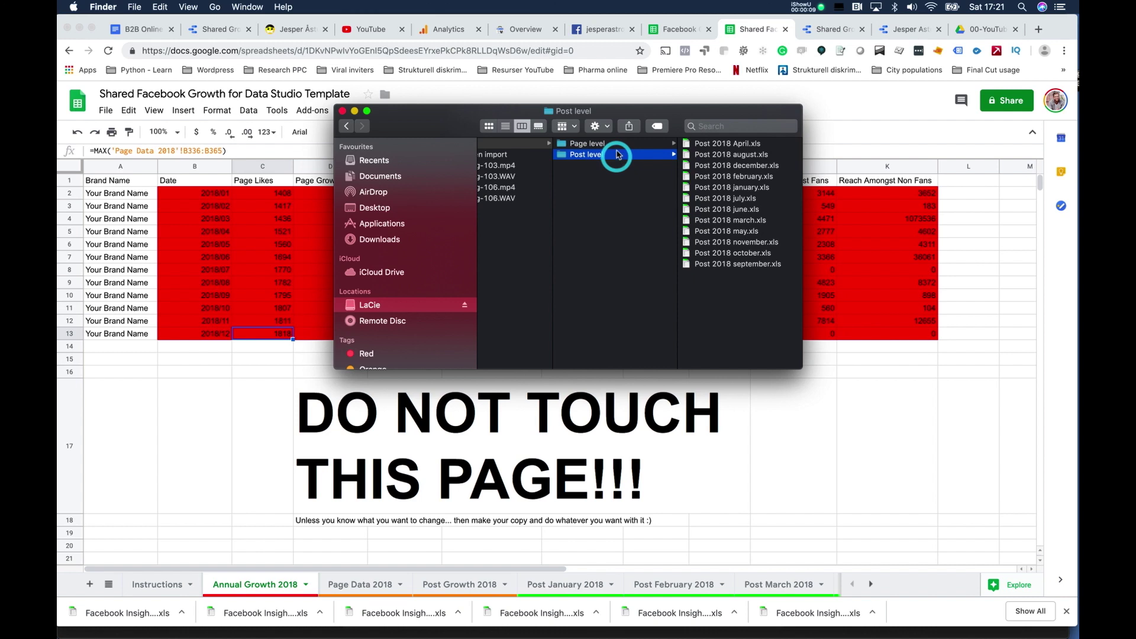
pyautogui.click(621, 143)
# Return to the Shared Facebook Growth template in Chrome and examine the Page Data 2018 and Post Growth 2018 sheets, including the Page Data column headers.
pyautogui.click(743, 31)
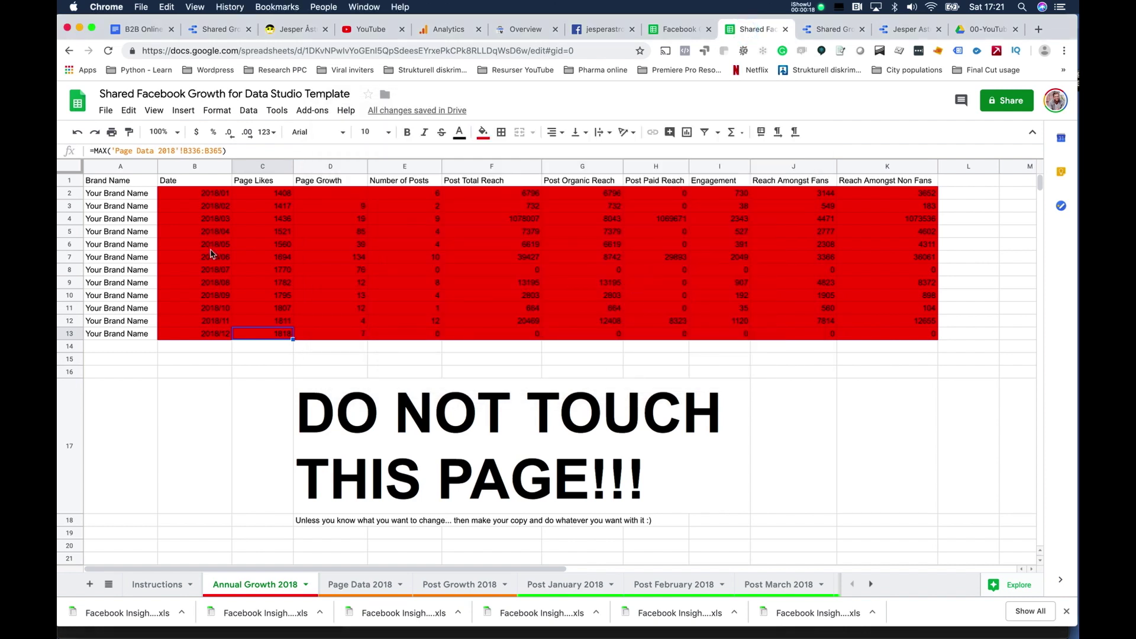
pyautogui.click(362, 585)
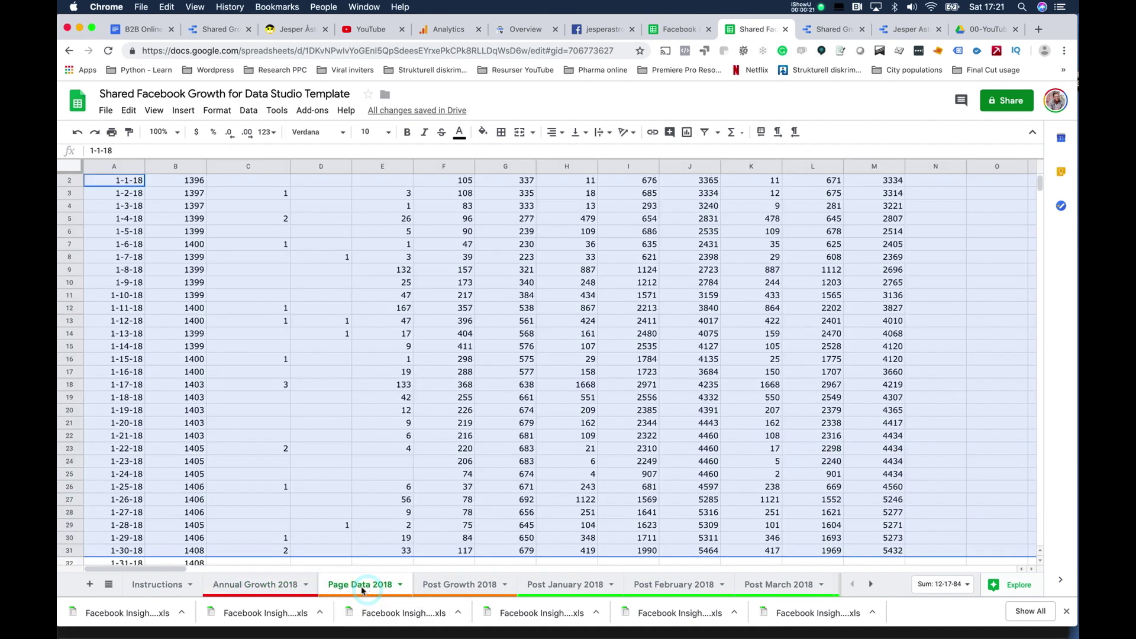
pyautogui.click(467, 588)
pyautogui.click(381, 585)
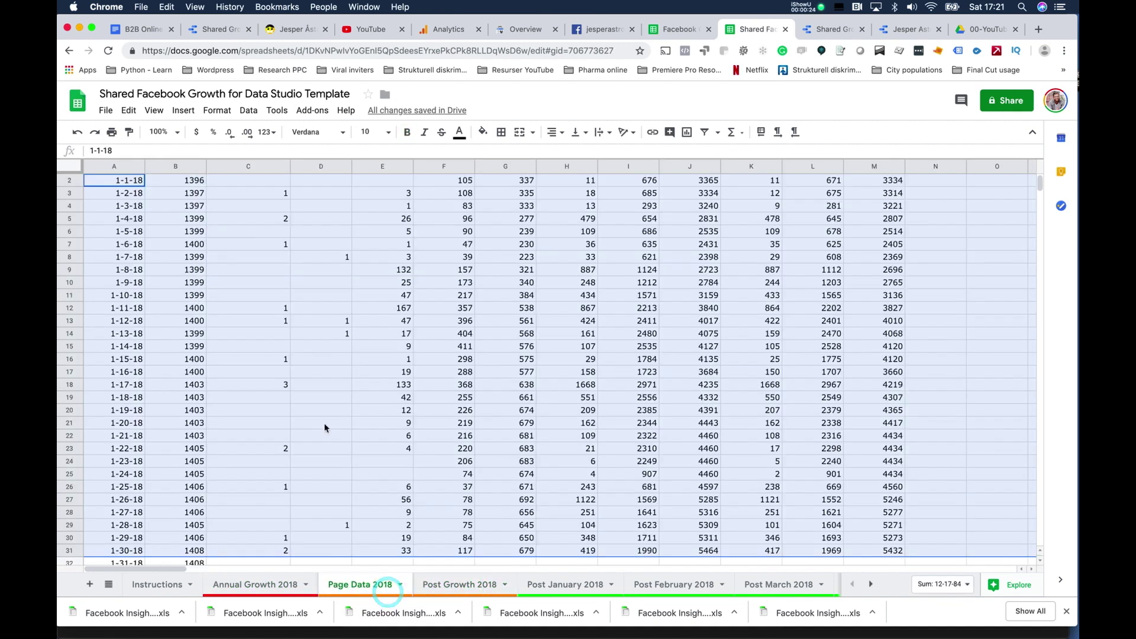
pyautogui.scroll(1, 262, 224)
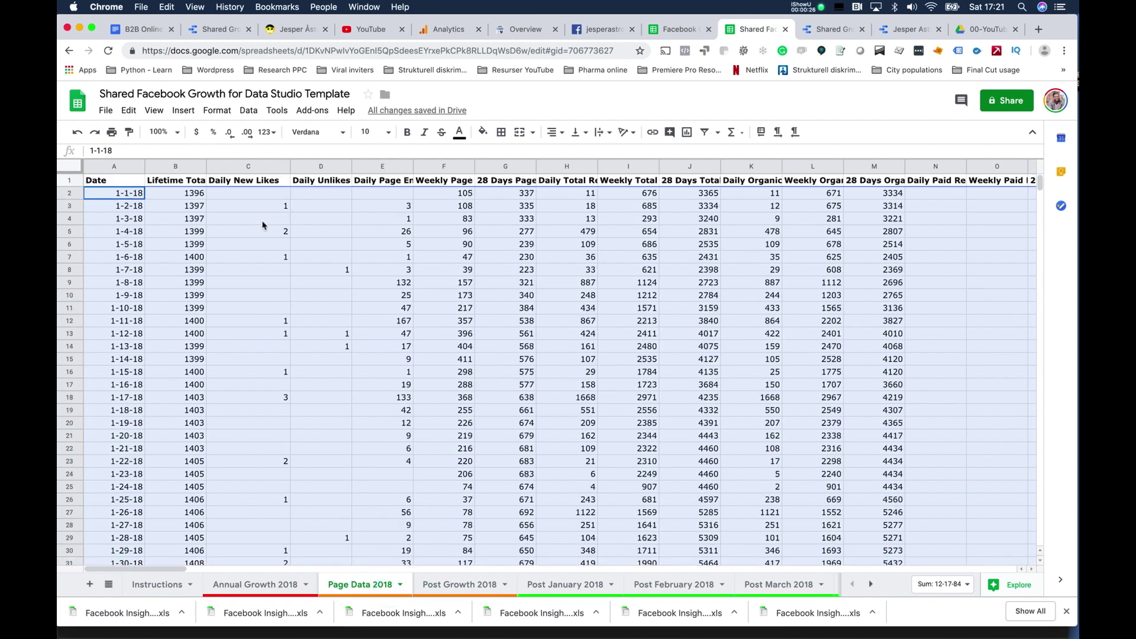
pyautogui.click(168, 182)
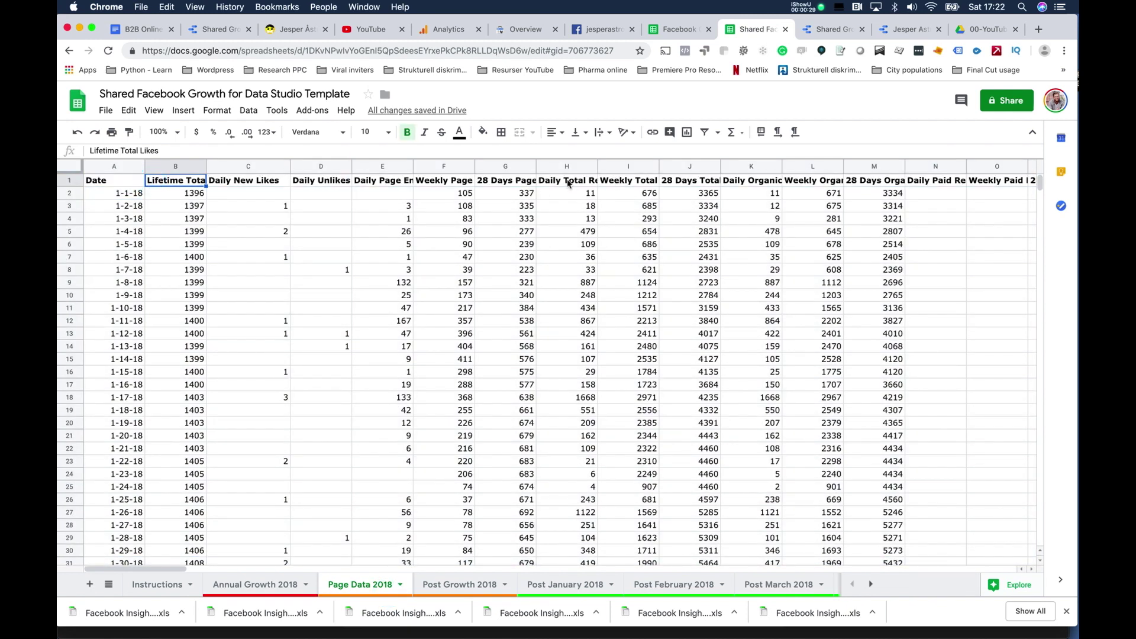
# Open Page 2018 March.xls in Excel to inspect the metric descriptions in row 2, and close both open workbooks.
pyautogui.hotkey('ctrl', 'Up')
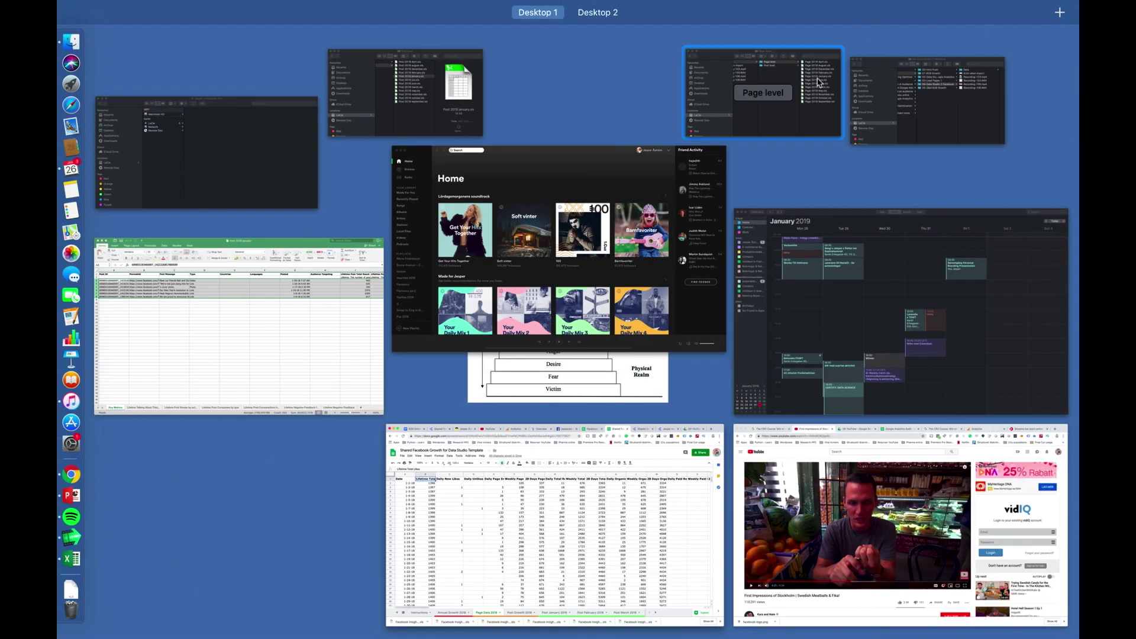
pyautogui.click(819, 82)
pyautogui.doubleClick(713, 219)
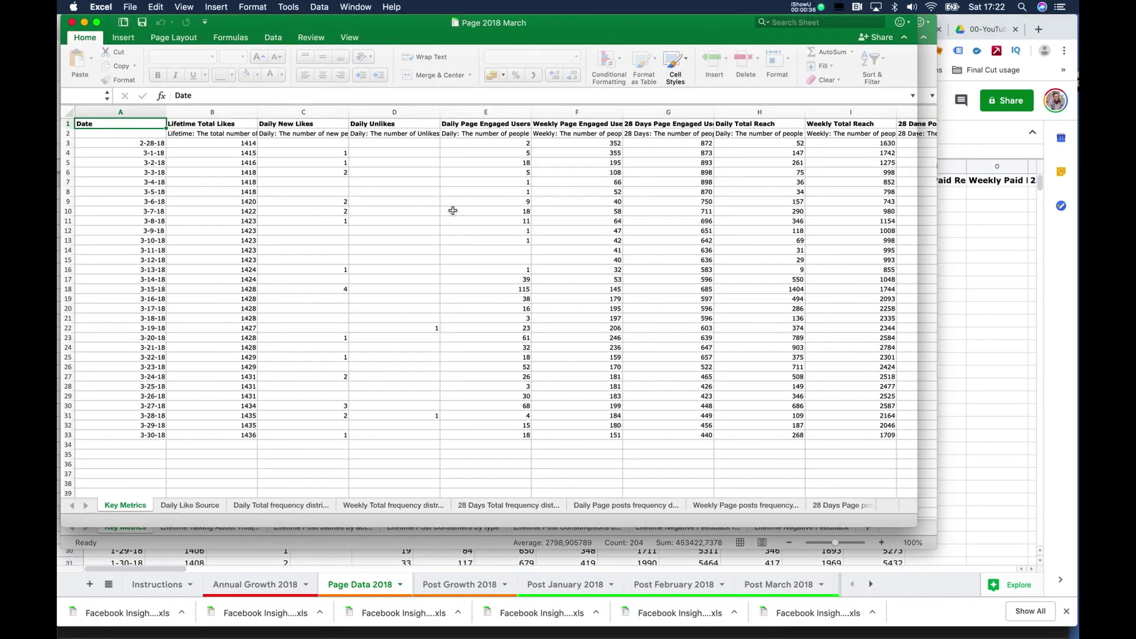
pyautogui.click(401, 133)
pyautogui.click(473, 134)
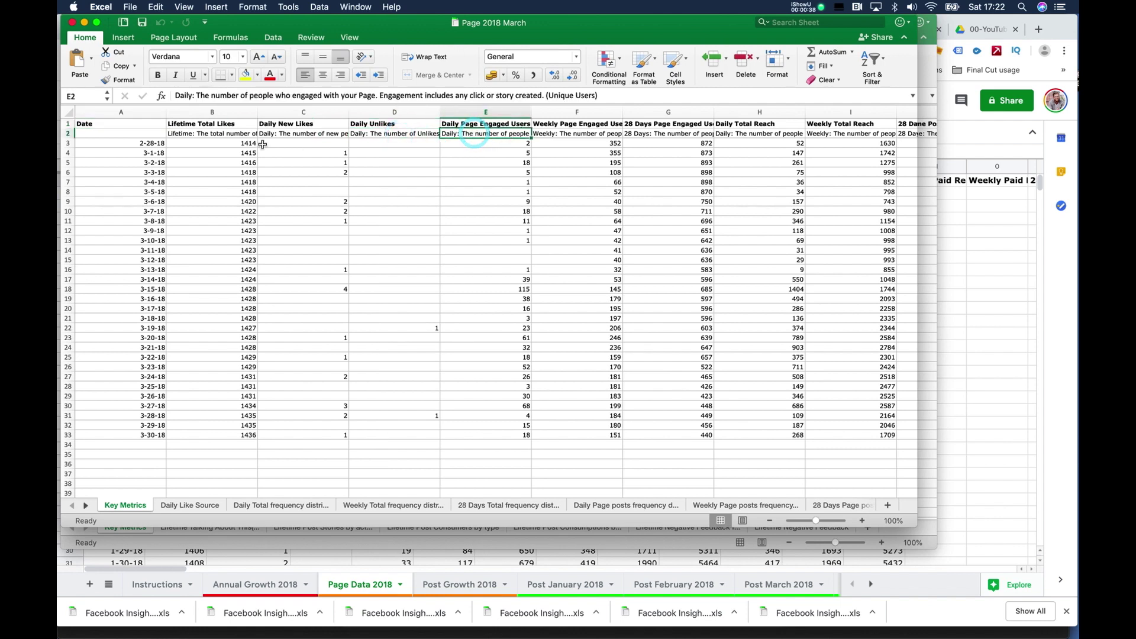
pyautogui.click(71, 23)
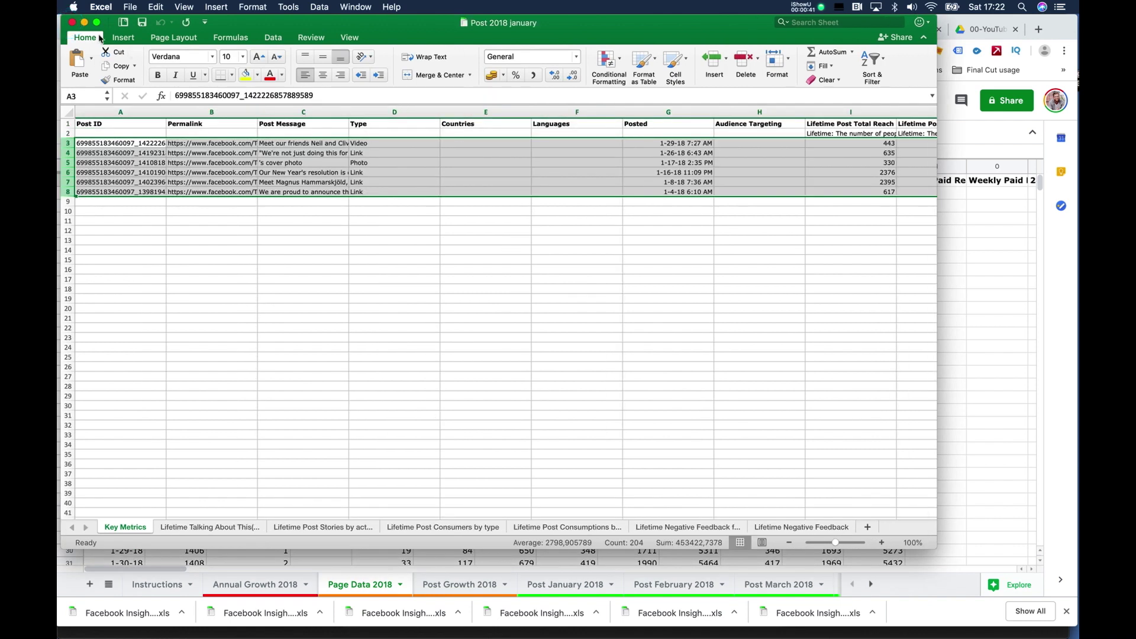
pyautogui.click(71, 24)
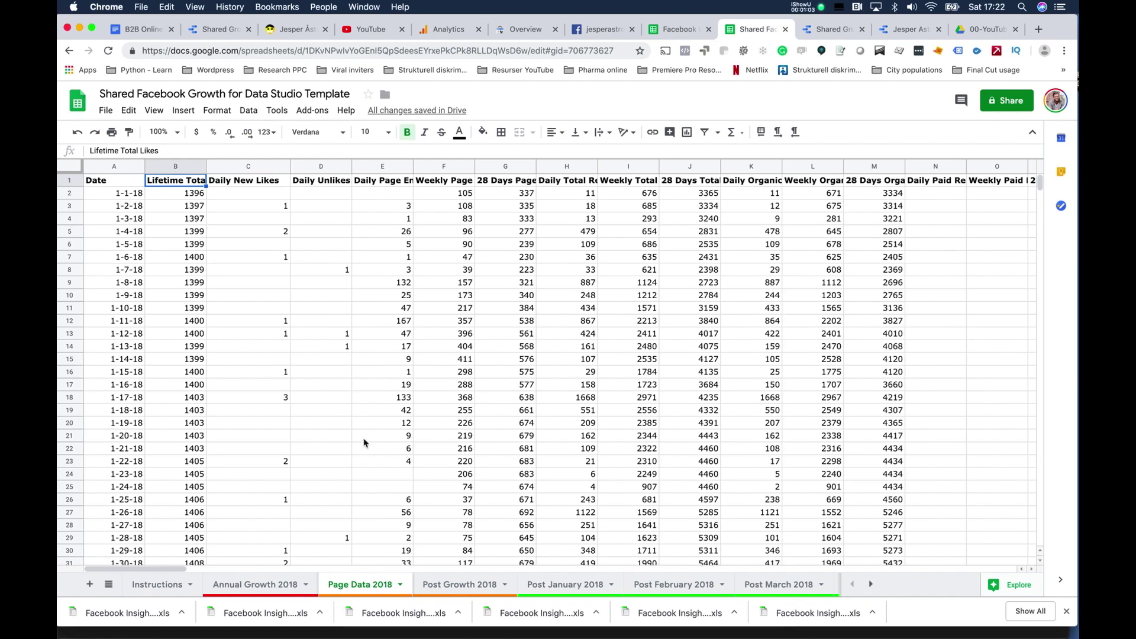
# Open Page 2018 January.xls from the Page level folder and select the 2017-12-31 date in cell A3.
pyautogui.hotkey('ctrl', 'Up')
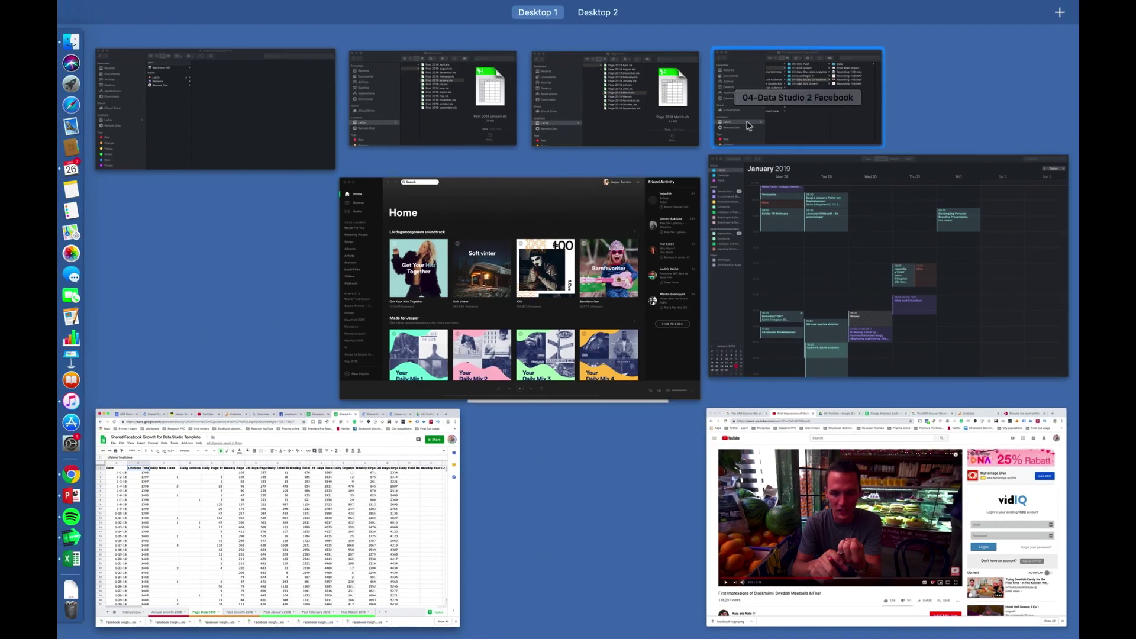
pyautogui.click(663, 96)
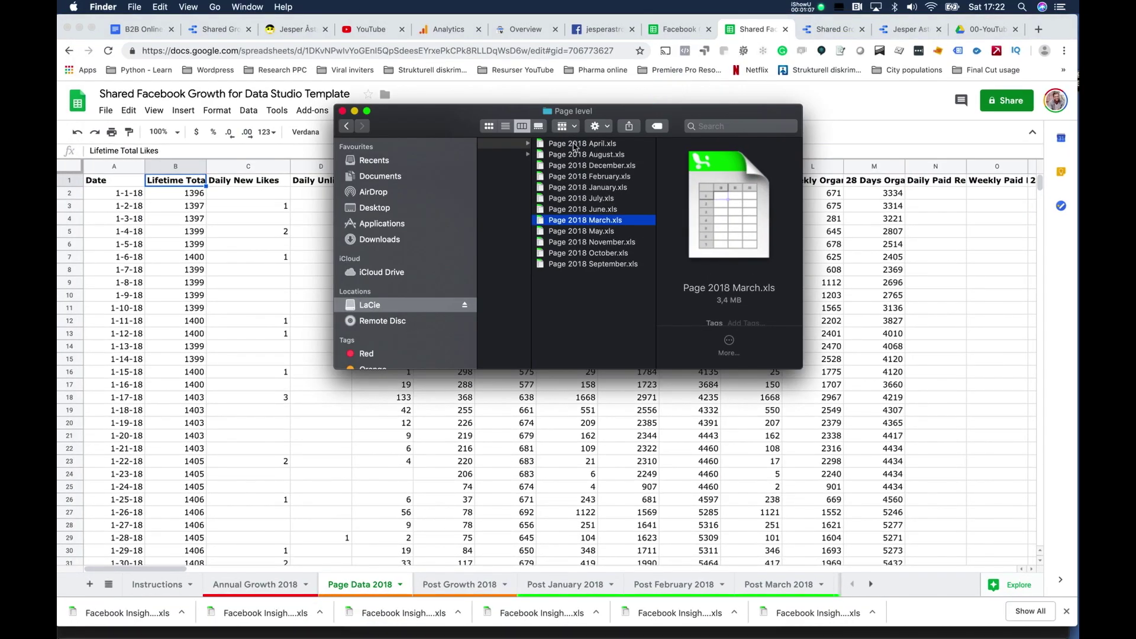
pyautogui.doubleClick(590, 190)
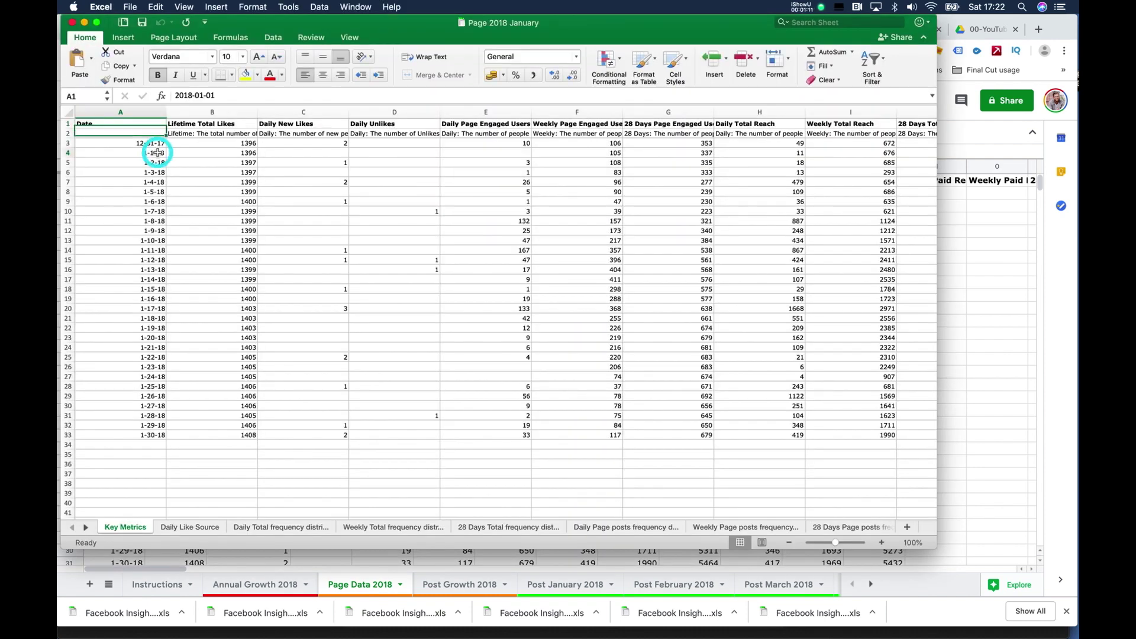
pyautogui.click(142, 152)
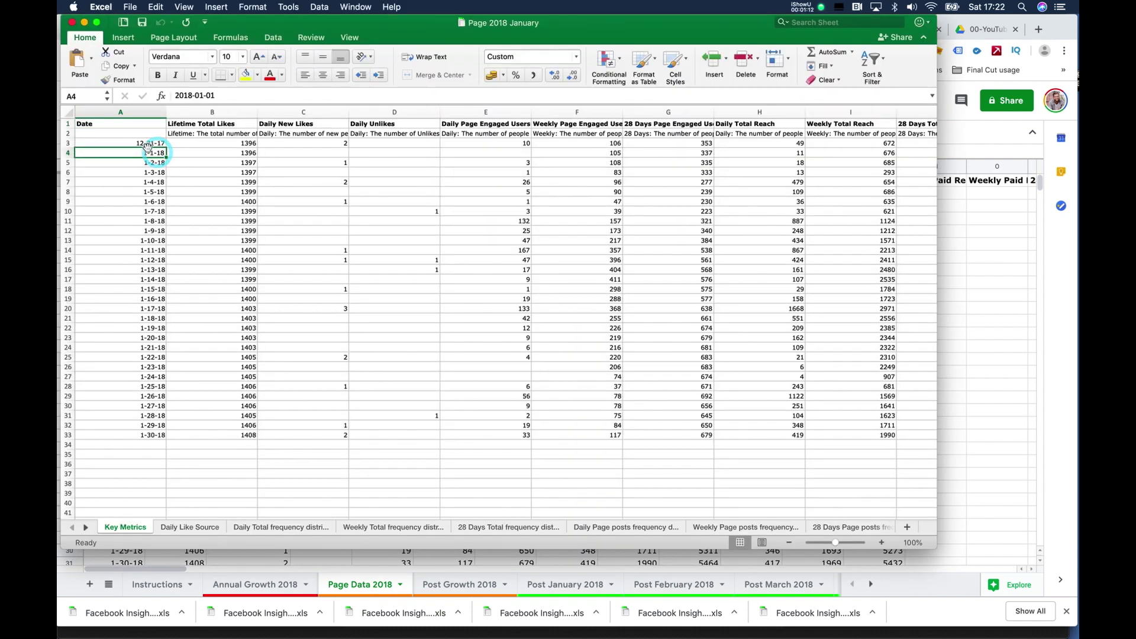
pyautogui.click(135, 144)
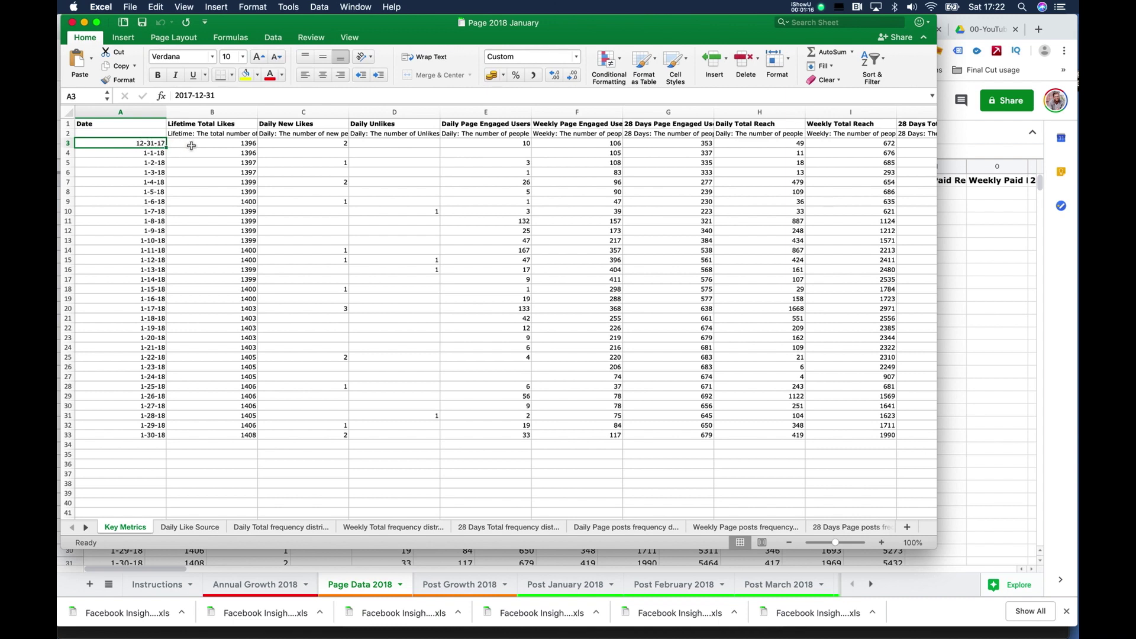
# Copy rows 4 to 33 (1-1-18 to 1-30-18) from the January page export and paste them into Page Data 2018 from cell A2.
pyautogui.moveTo(187, 135); pyautogui.dragTo(502, 135)
pyautogui.moveTo(68, 153); pyautogui.dragTo(69, 435)
pyautogui.press('super+c')
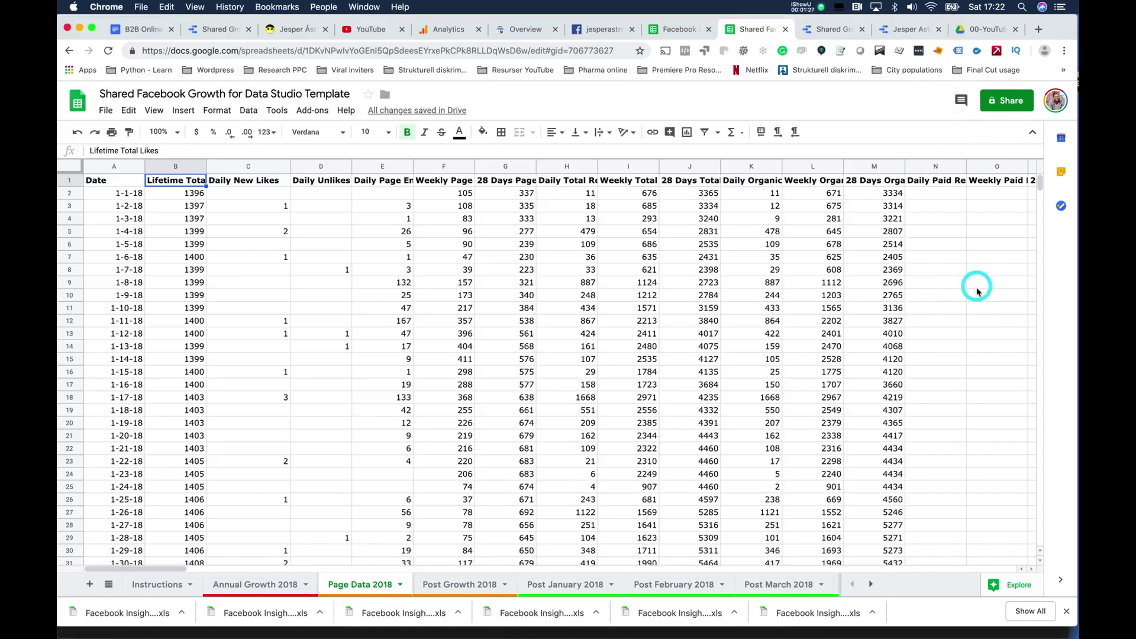
pyautogui.click(977, 286)
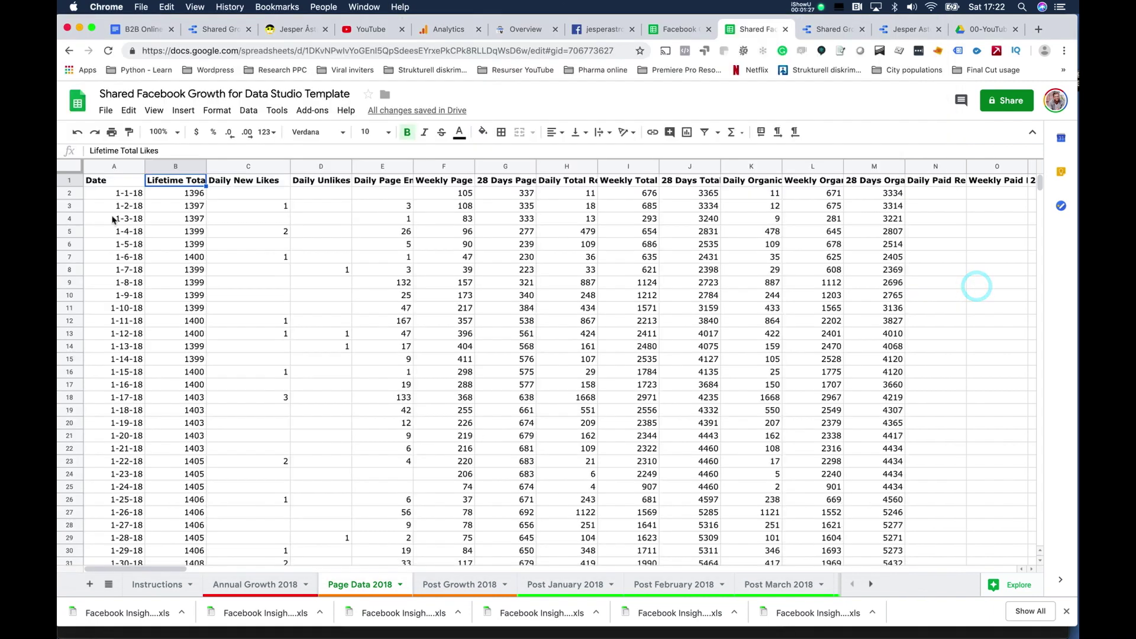
pyautogui.click(108, 194)
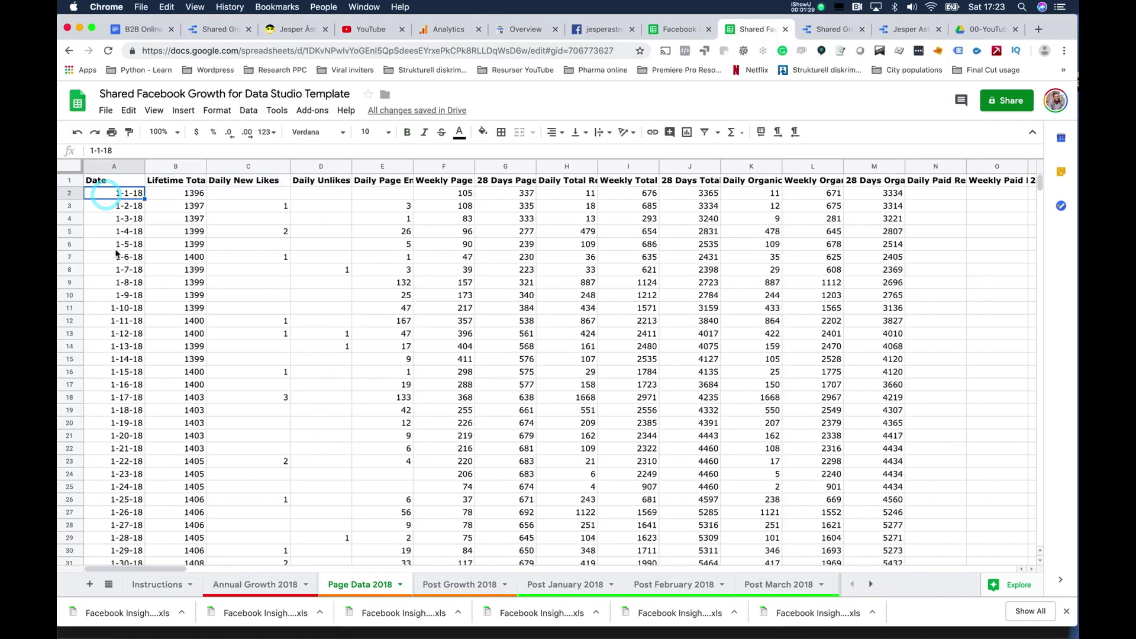
pyautogui.press('super+v')
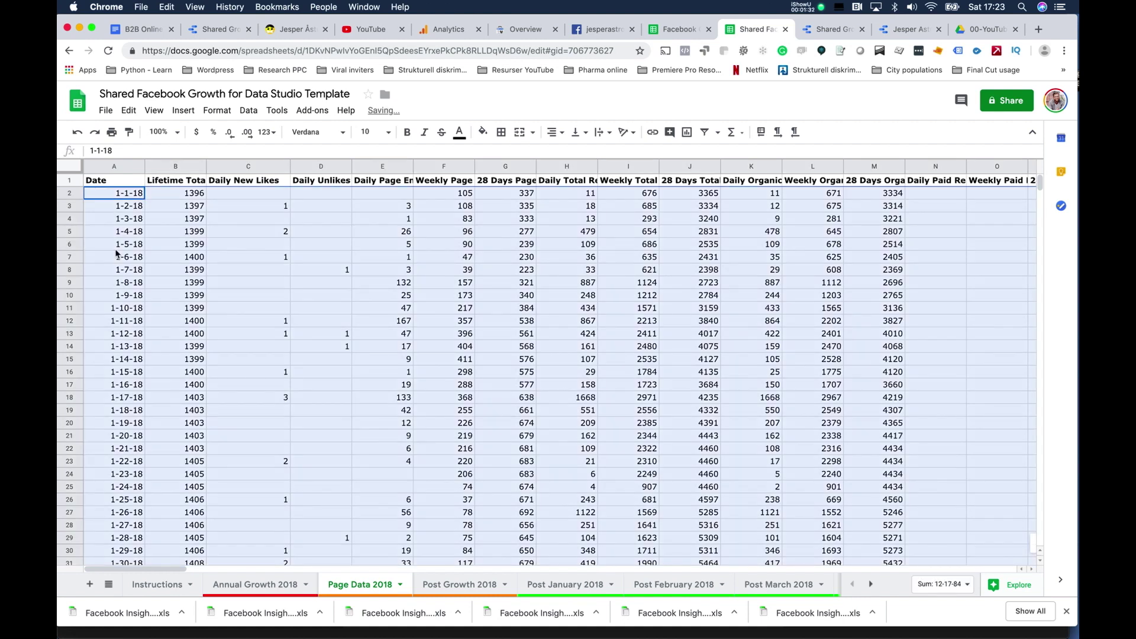
pyautogui.scroll(-5, 169, 365)
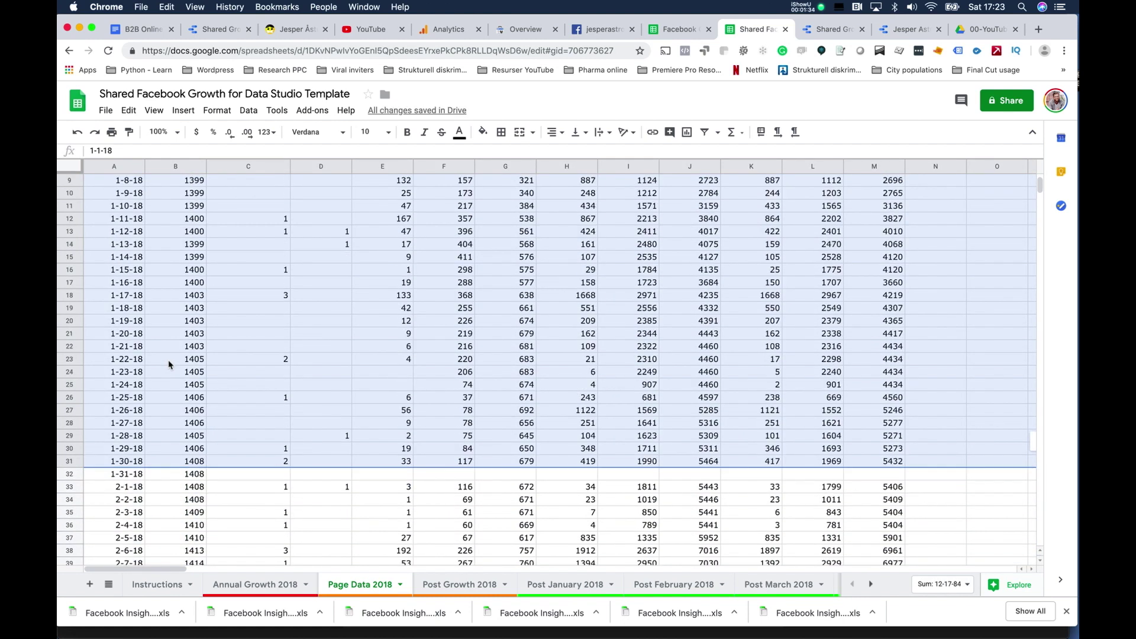
# Recheck the copied rows in the January Excel workbook, and return to Page Data 2018 at the 2-1-18 date in cell A33.
pyautogui.hotkey('ctrl', 'Up')
pyautogui.click(194, 365)
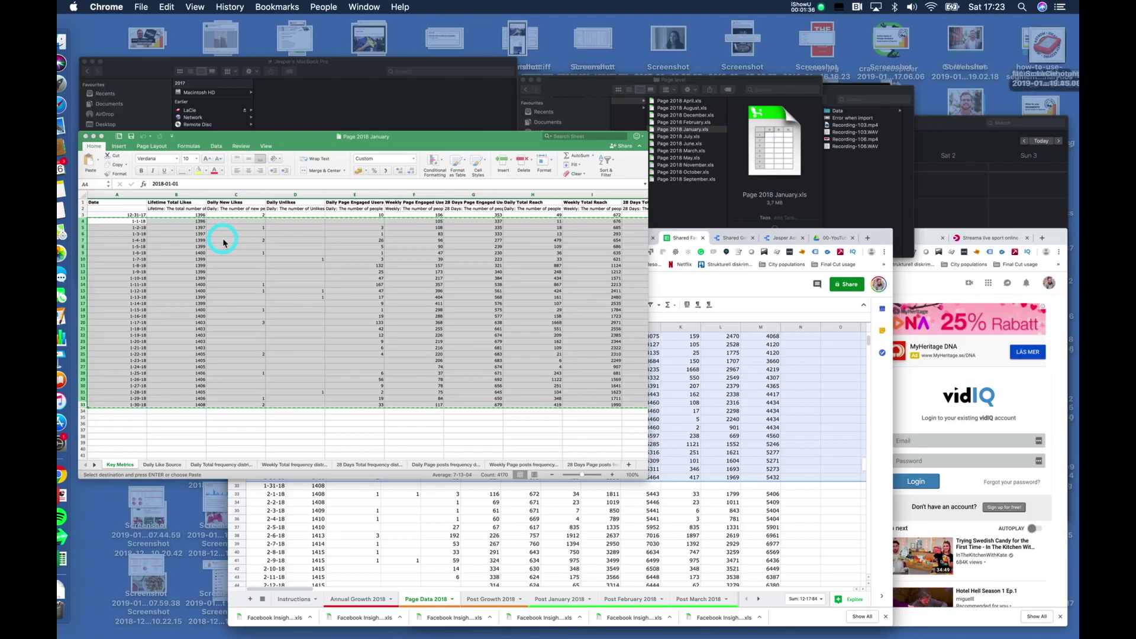
pyautogui.hotkey('ctrl', 'Up')
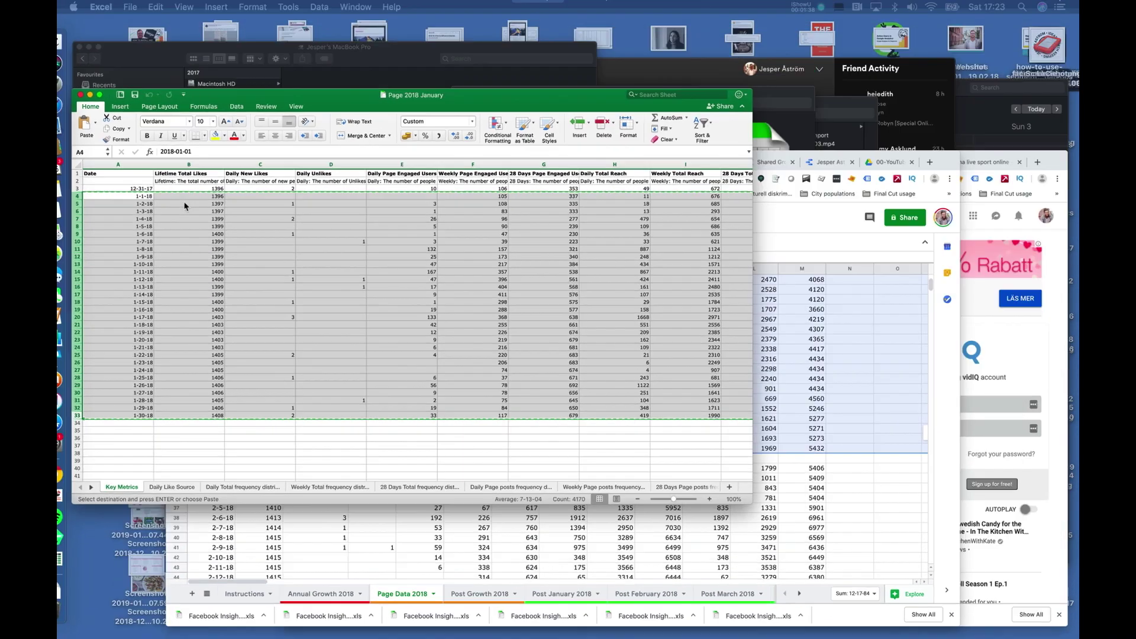
pyautogui.click(547, 496)
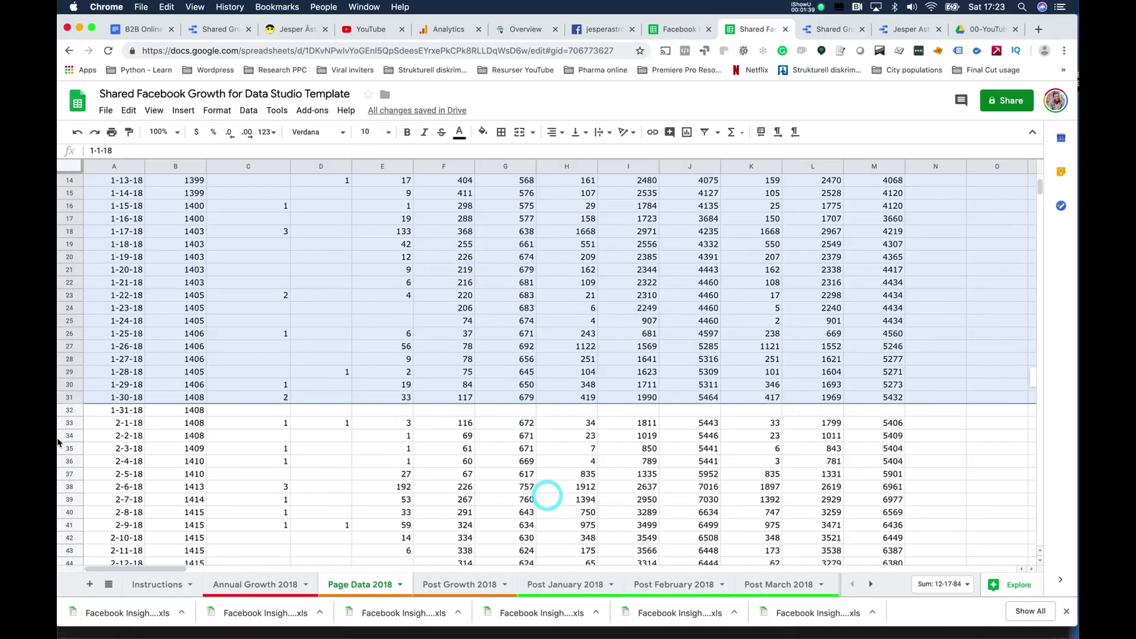
pyautogui.click(133, 422)
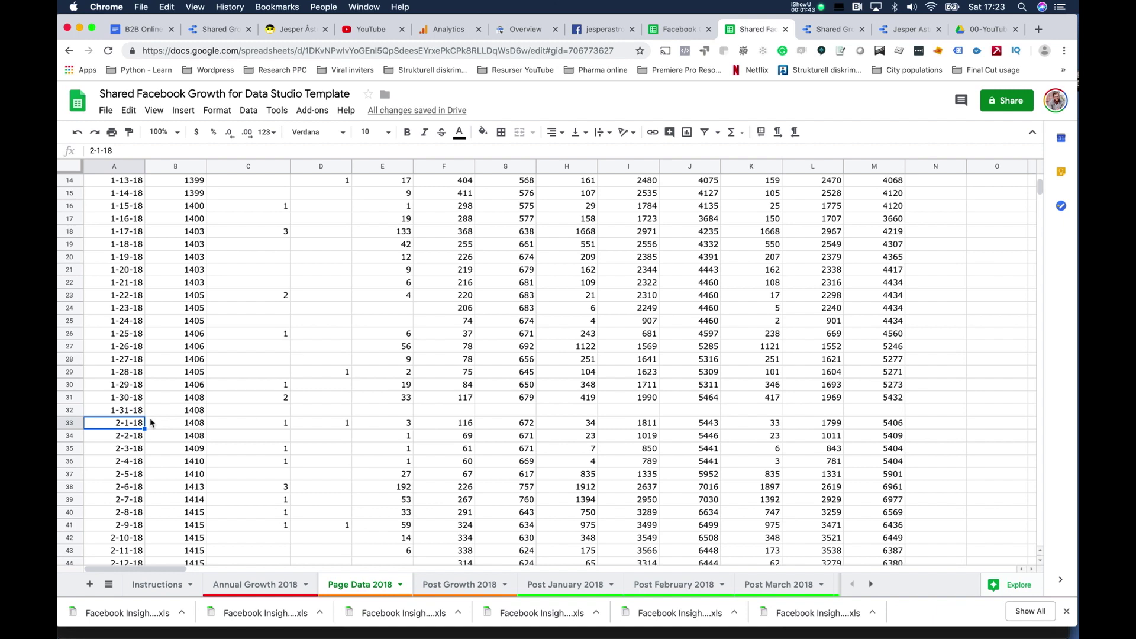
# Examine the Annual Growth 2018 sheet, the top of Page Data 2018 and the Post Growth 2018 sheet.
pyautogui.click(230, 583)
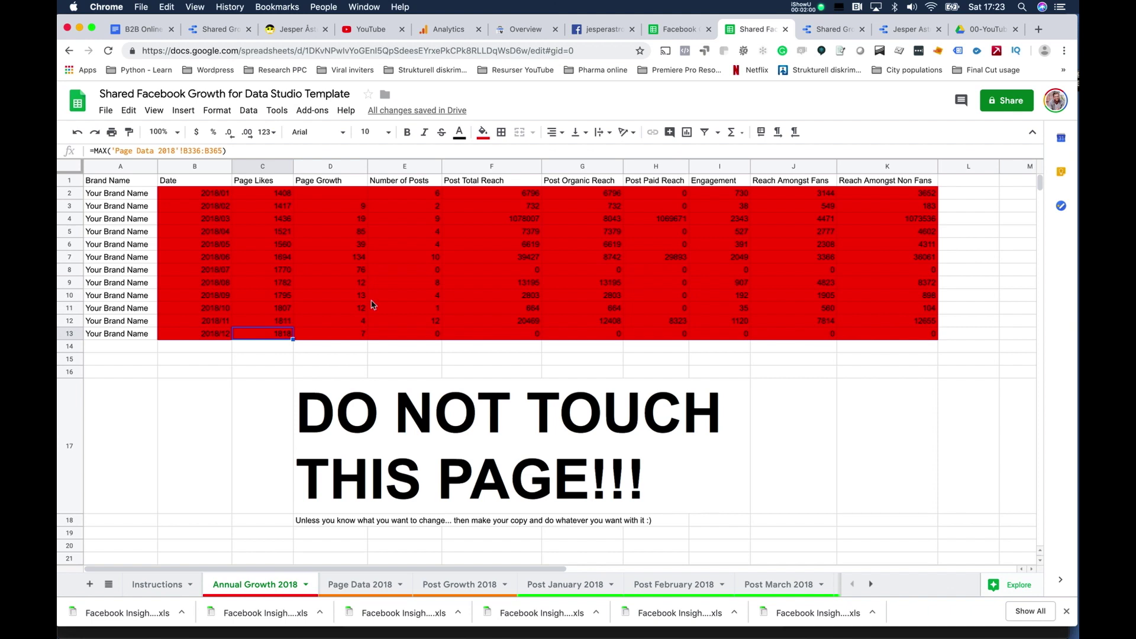
pyautogui.click(368, 586)
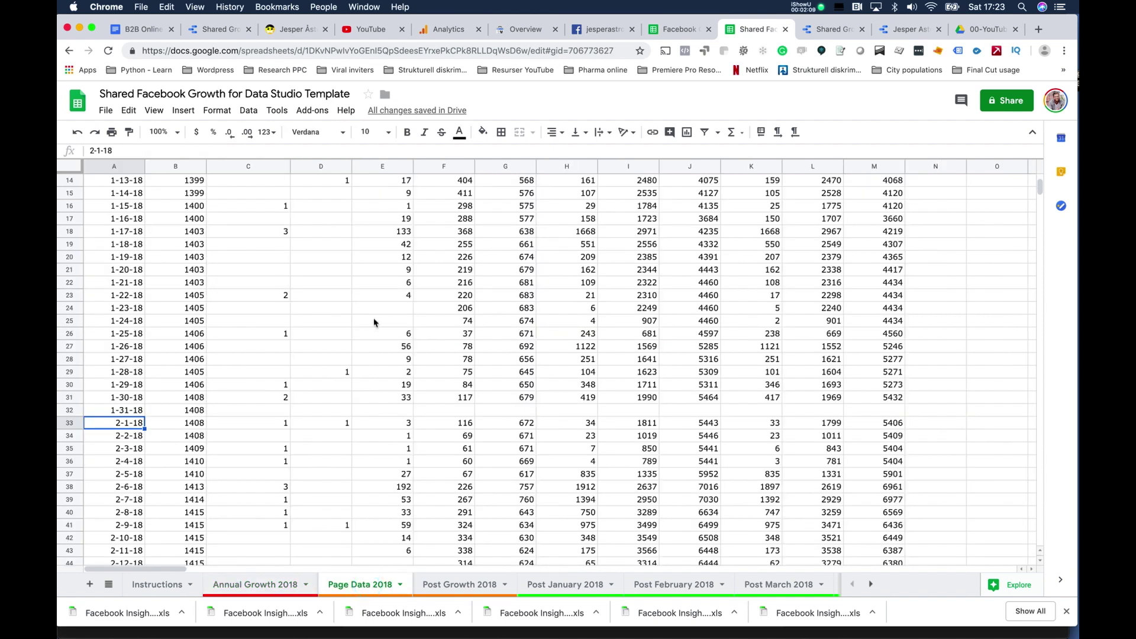
pyautogui.scroll(5, 374, 323)
pyautogui.click(464, 586)
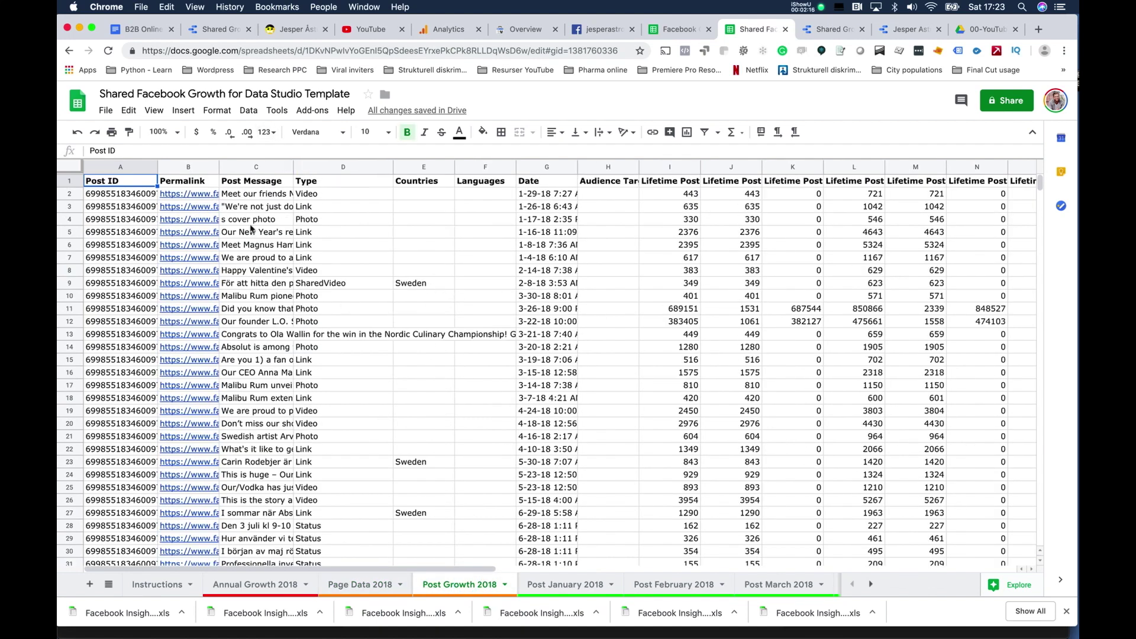
# Review the monthly export files in Finder's Post level folder and return to the Post Growth 2018 sheet in Chrome.
pyautogui.hotkey('ctrl', 'Up')
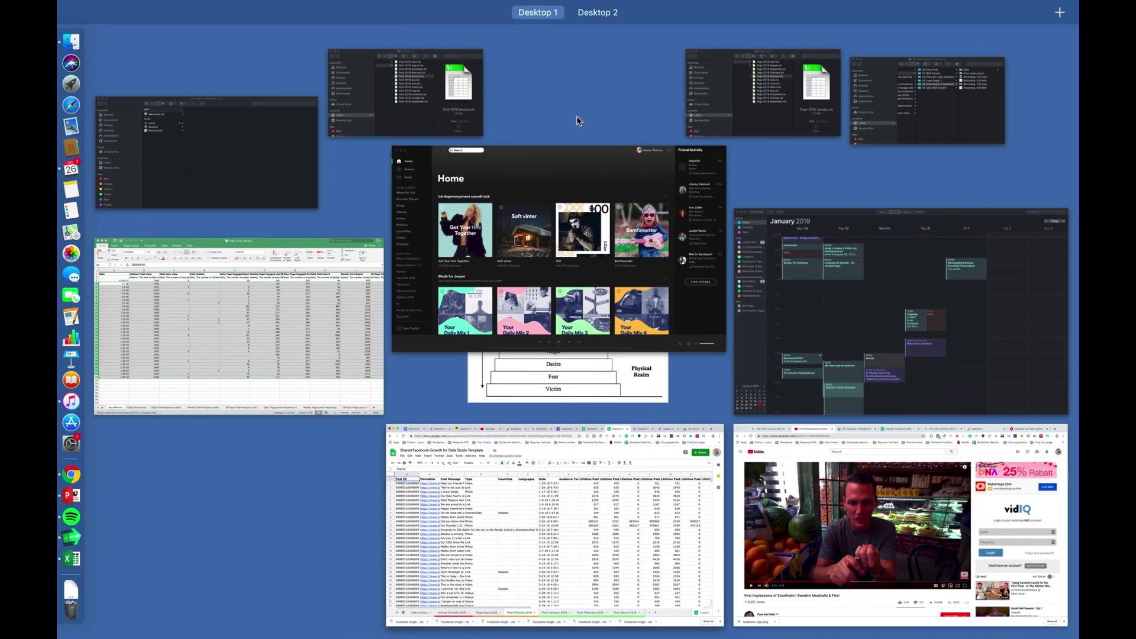
pyautogui.click(448, 99)
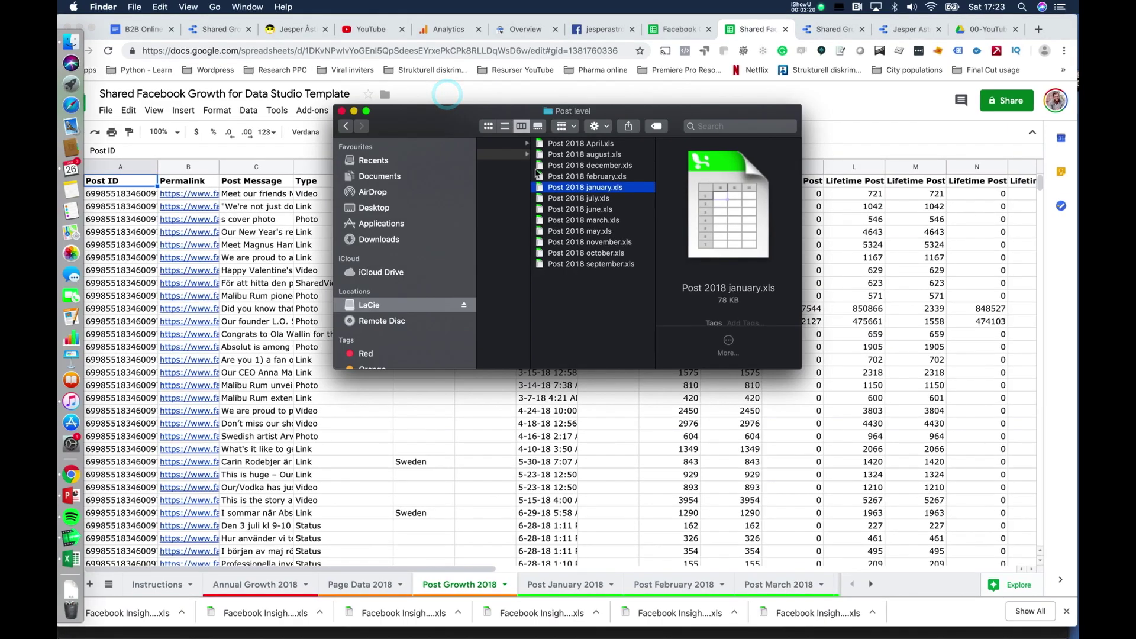
pyautogui.click(512, 145)
pyautogui.click(515, 155)
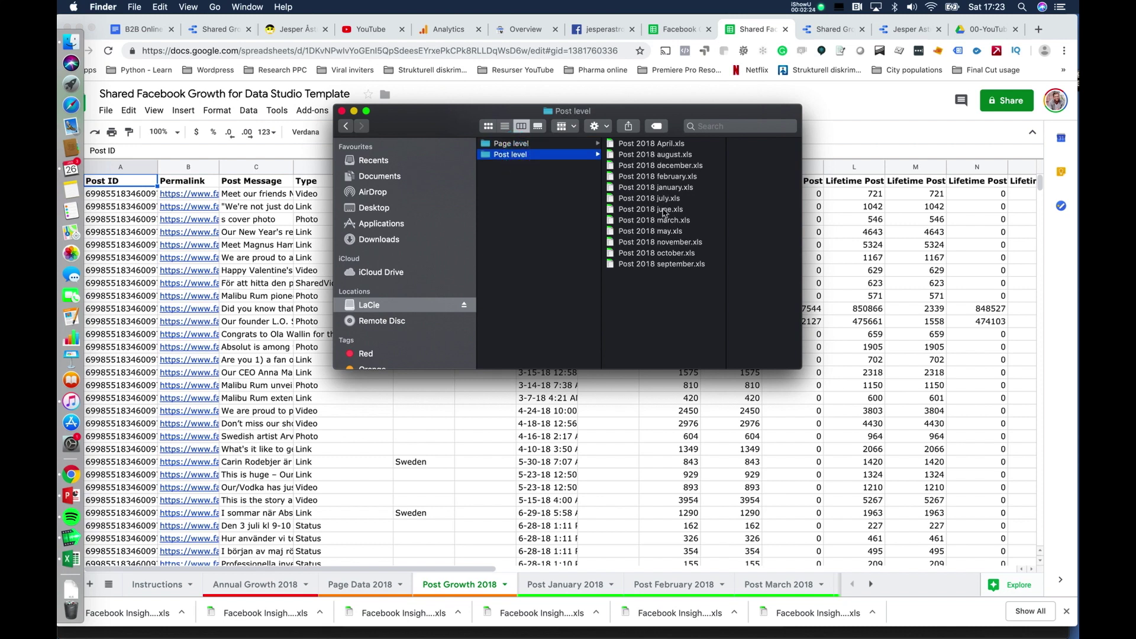
pyautogui.click(574, 492)
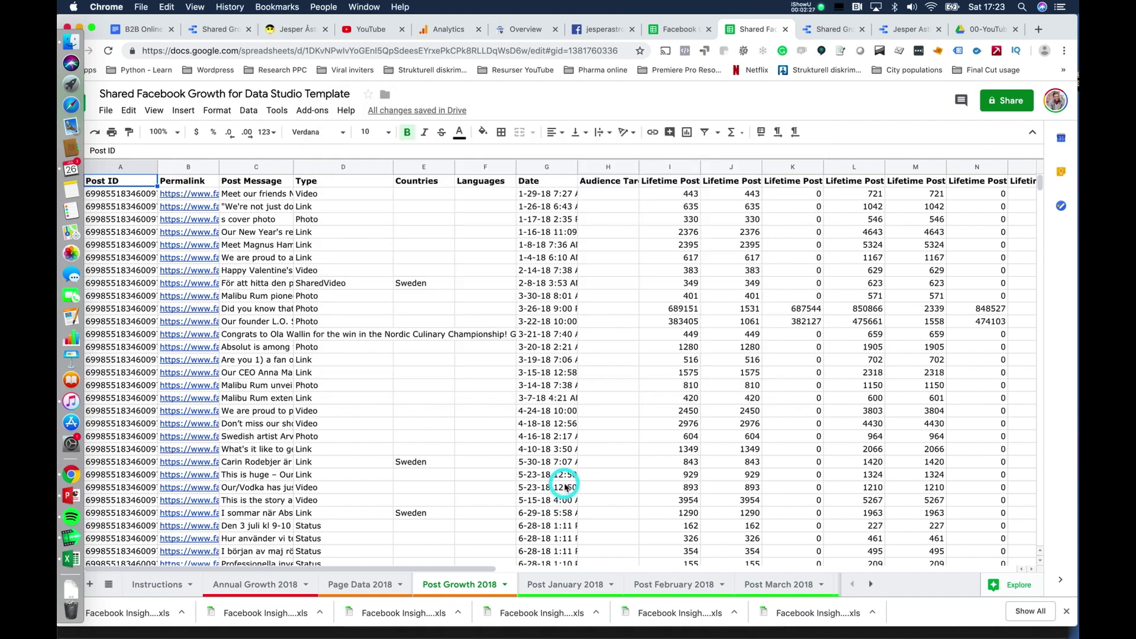
pyautogui.hotkey('ctrl', 'Up')
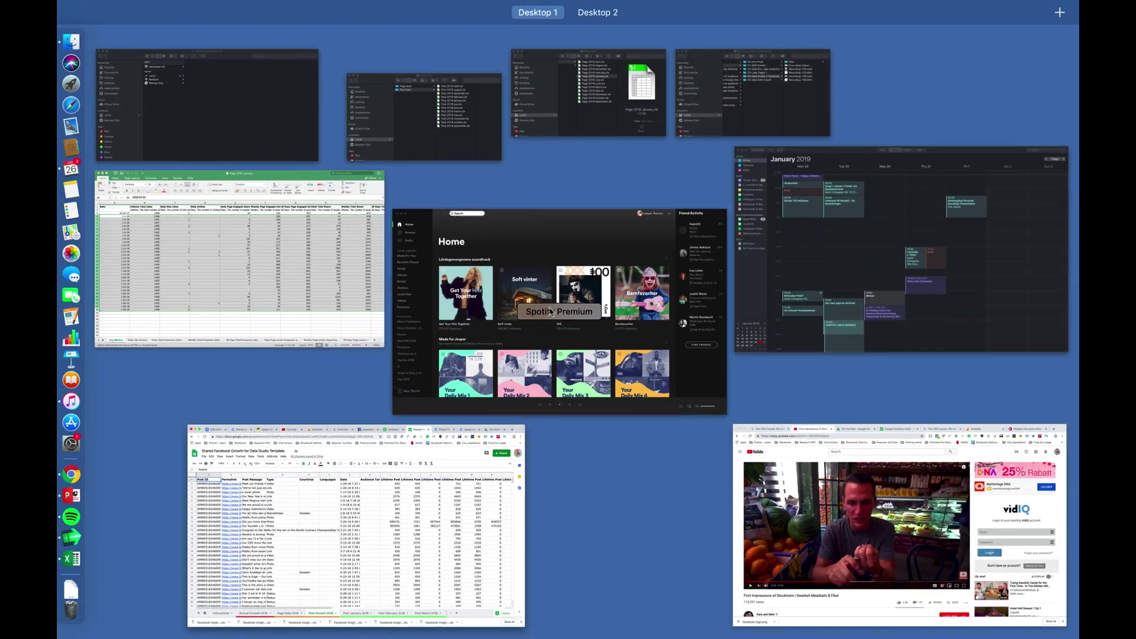
pyautogui.click(470, 502)
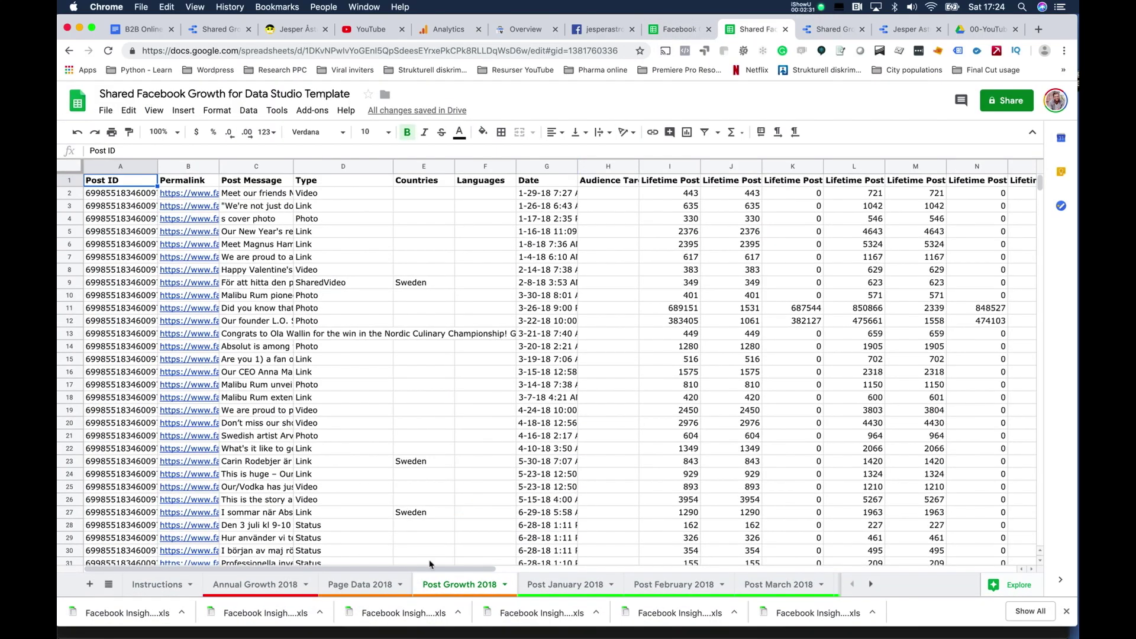
# Compare the Page Data 2018 sheet with the Annual Growth 2018 summary, ending at the Page Data header row.
pyautogui.click(376, 584)
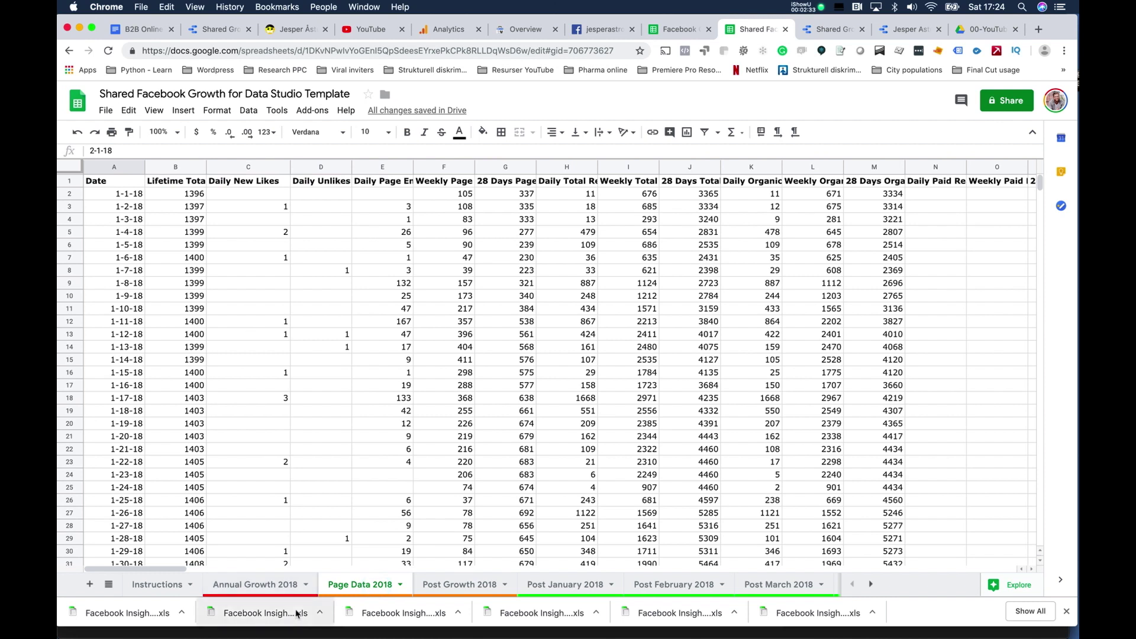
pyautogui.click(271, 581)
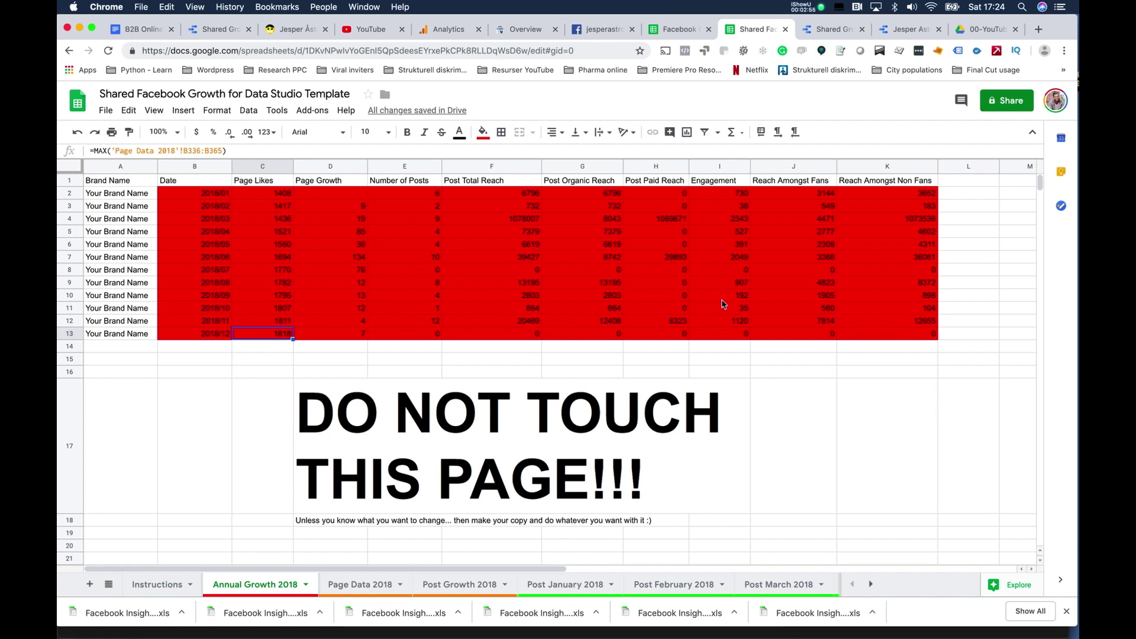
pyautogui.click(388, 583)
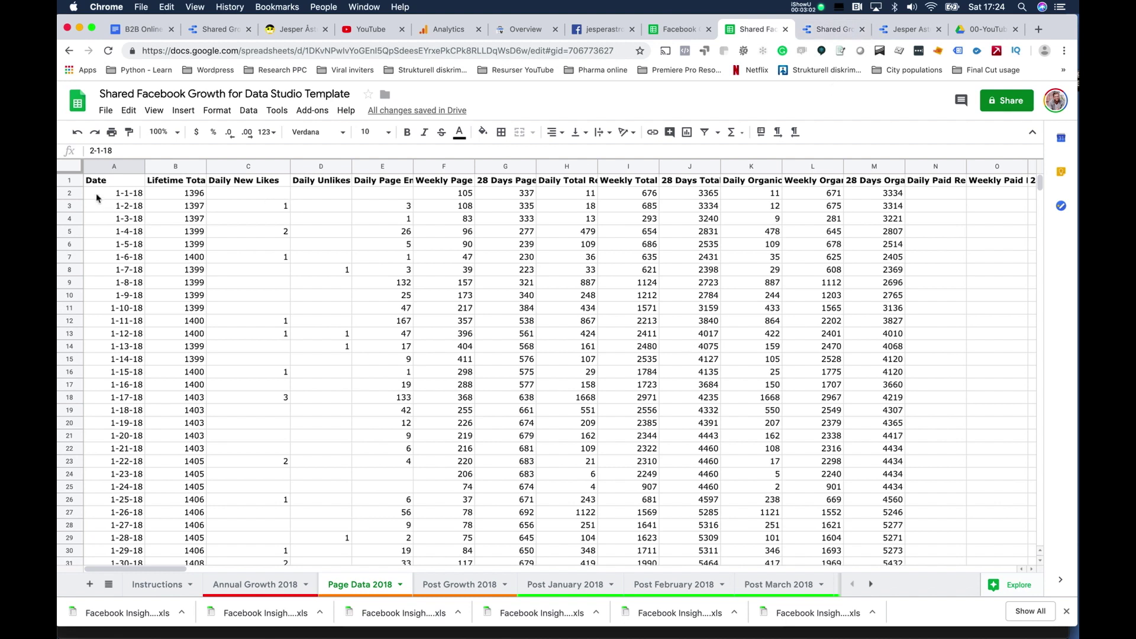
pyautogui.click(71, 180)
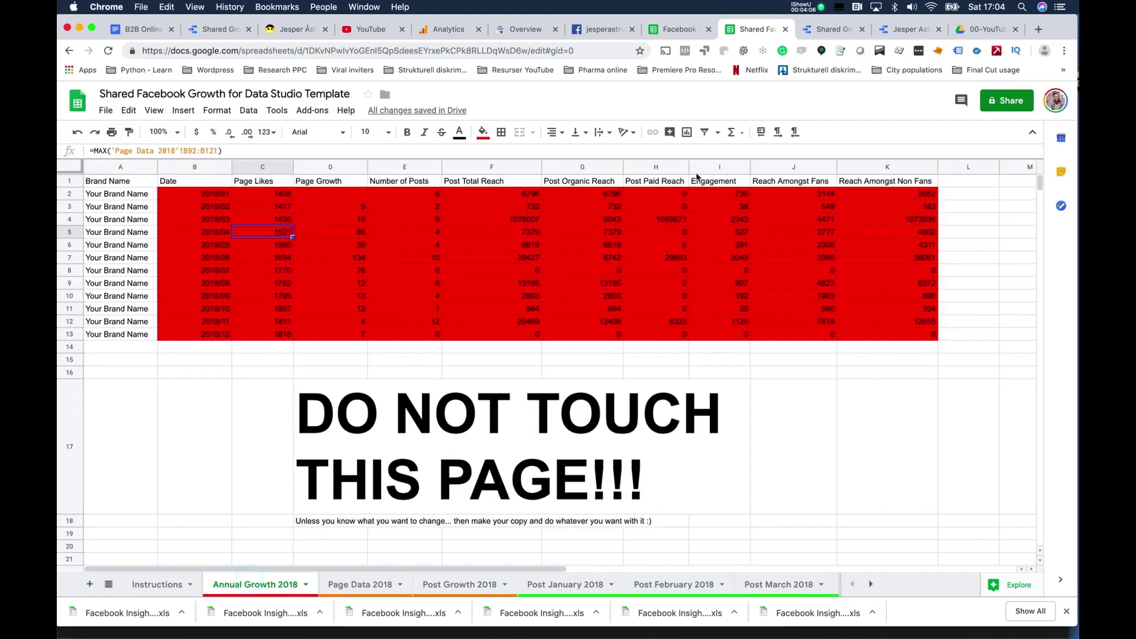
# View the Summary page of the Shared Growth Dashboard in Data Studio alongside the Annual Growth 2018 sheet of the template.
pyautogui.click(828, 29)
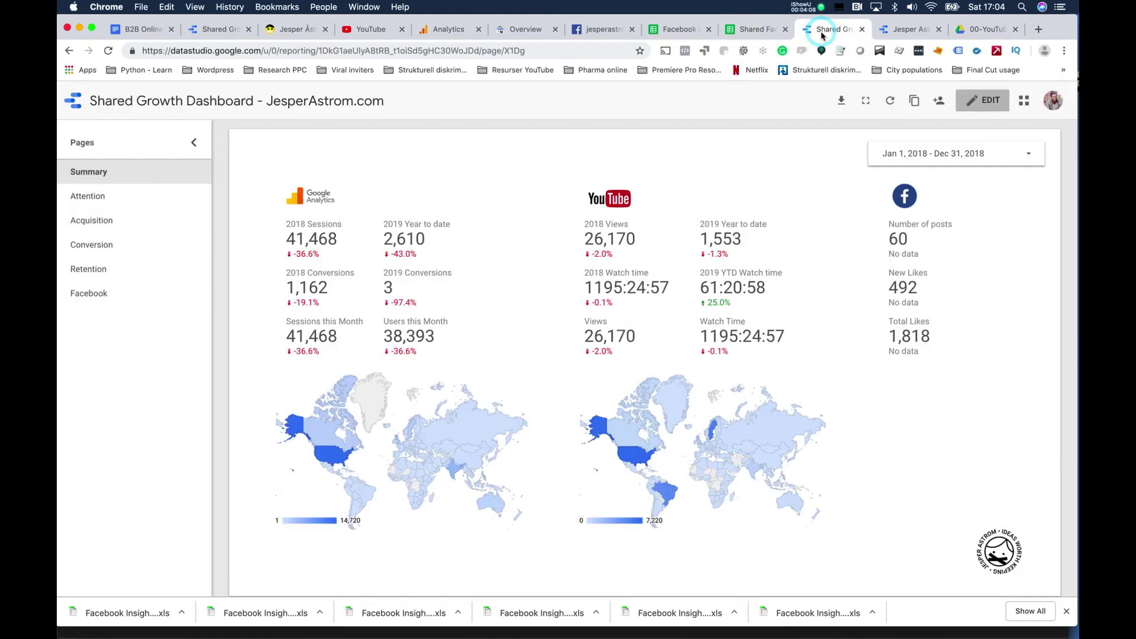
pyautogui.click(744, 30)
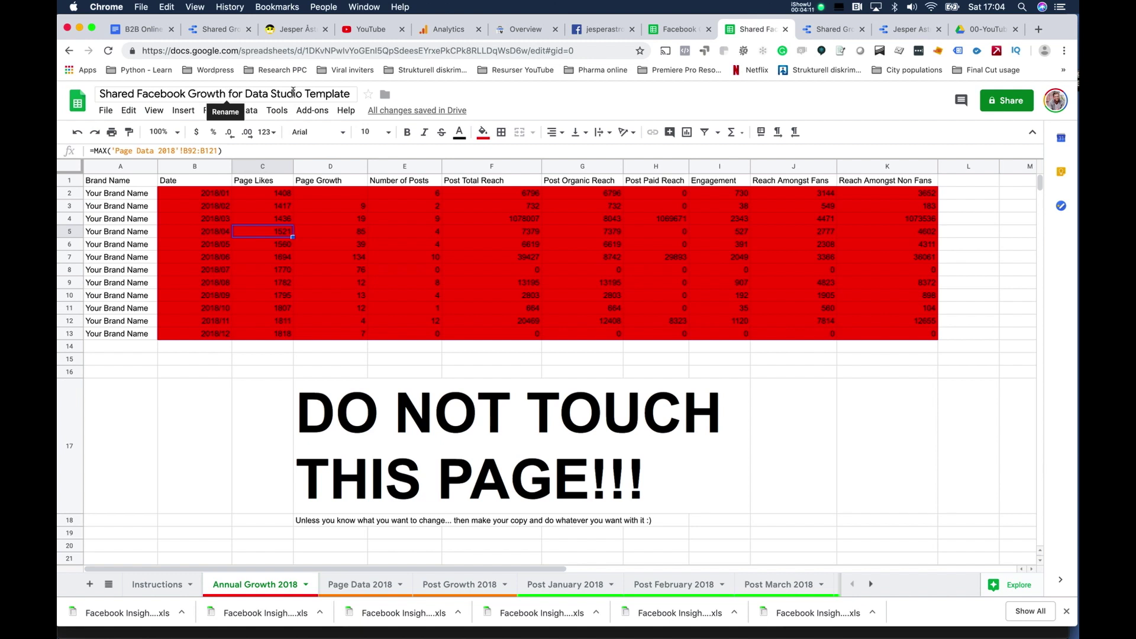
pyautogui.click(824, 33)
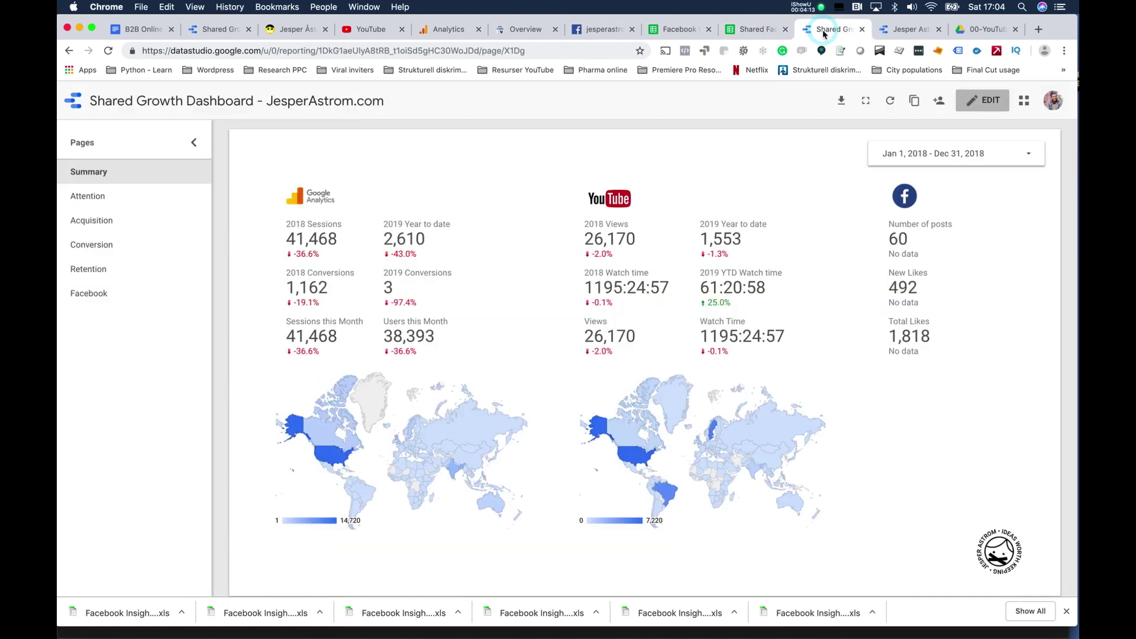
# Switch to the editable Growth Dashboard report, add a fourth page after Acquisition and name it Facebook.
pyautogui.click(906, 29)
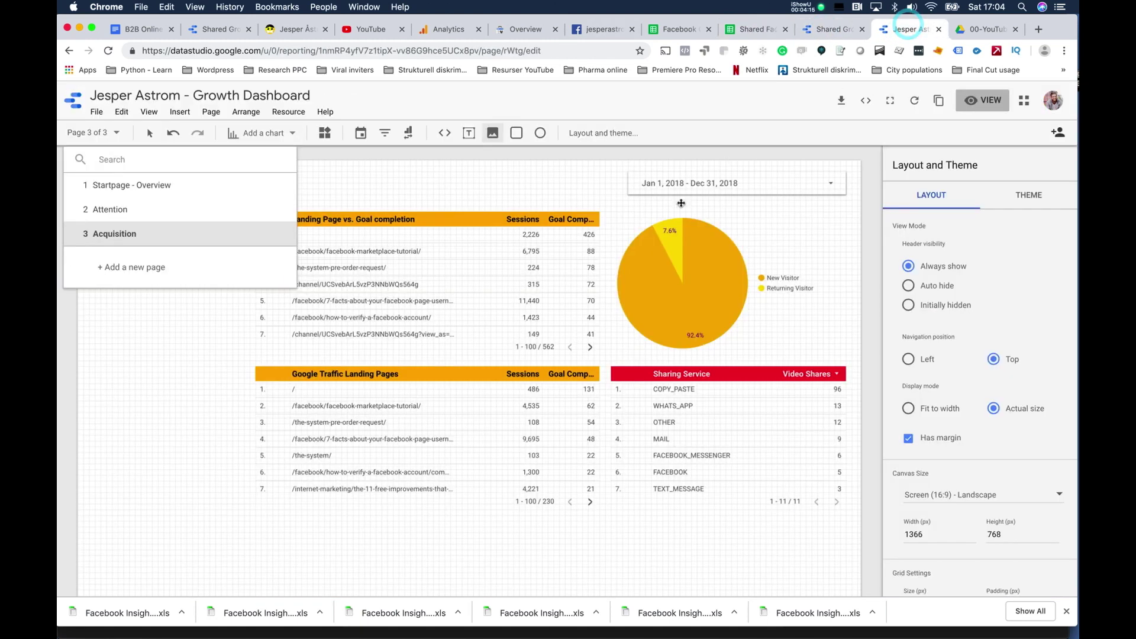
pyautogui.click(353, 185)
pyautogui.click(98, 131)
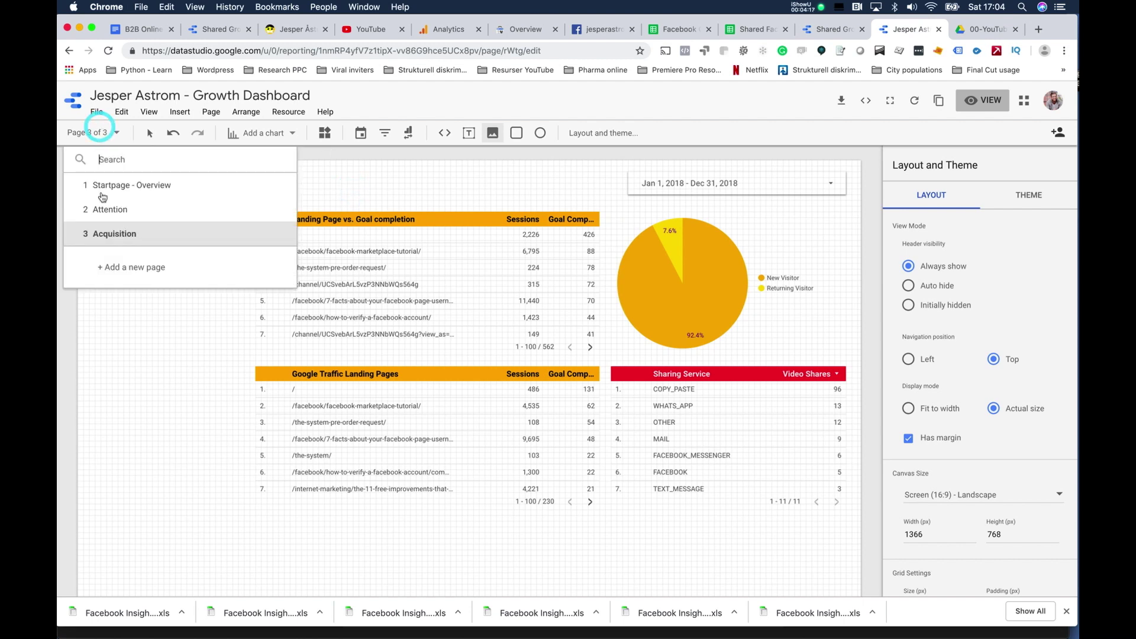
pyautogui.click(140, 268)
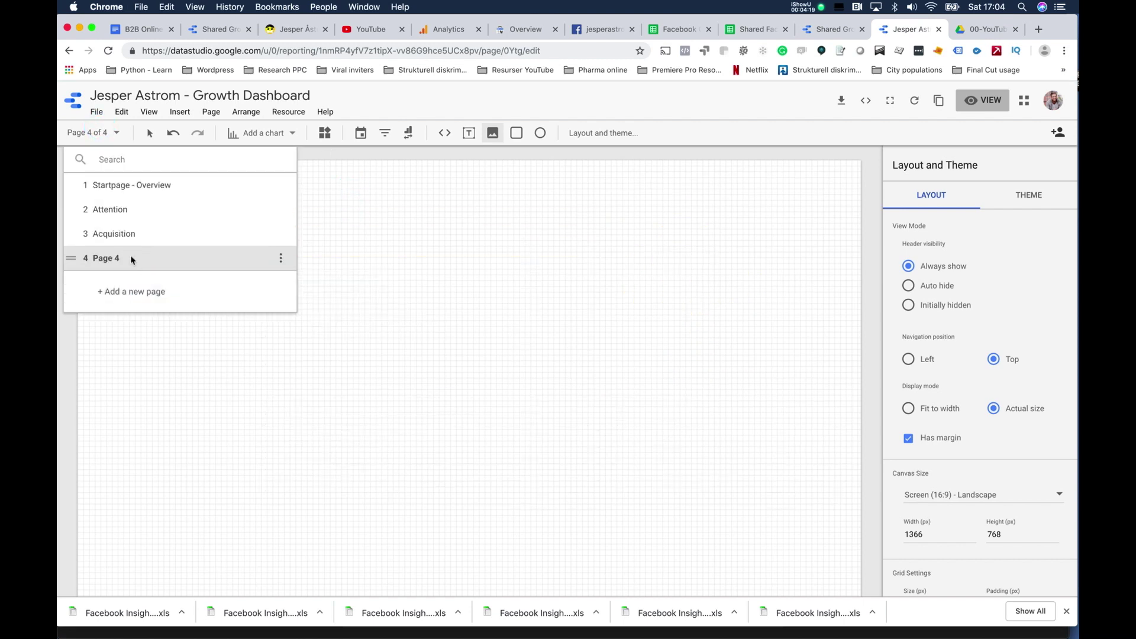
pyautogui.click(283, 262)
pyautogui.click(294, 262)
pyautogui.write('Facebook')
pyautogui.press('Return')
pyautogui.click(382, 248)
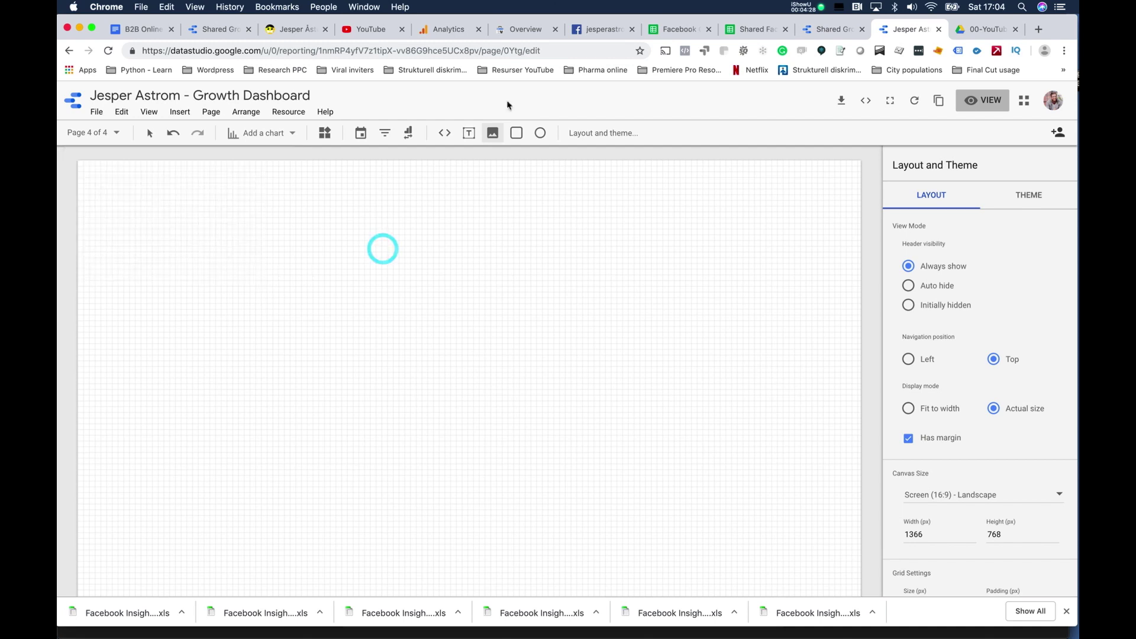
# Examine the Facebook page of the Shared Growth Dashboard as a reference and return to the editable report.
pyautogui.click(826, 29)
pyautogui.click(151, 303)
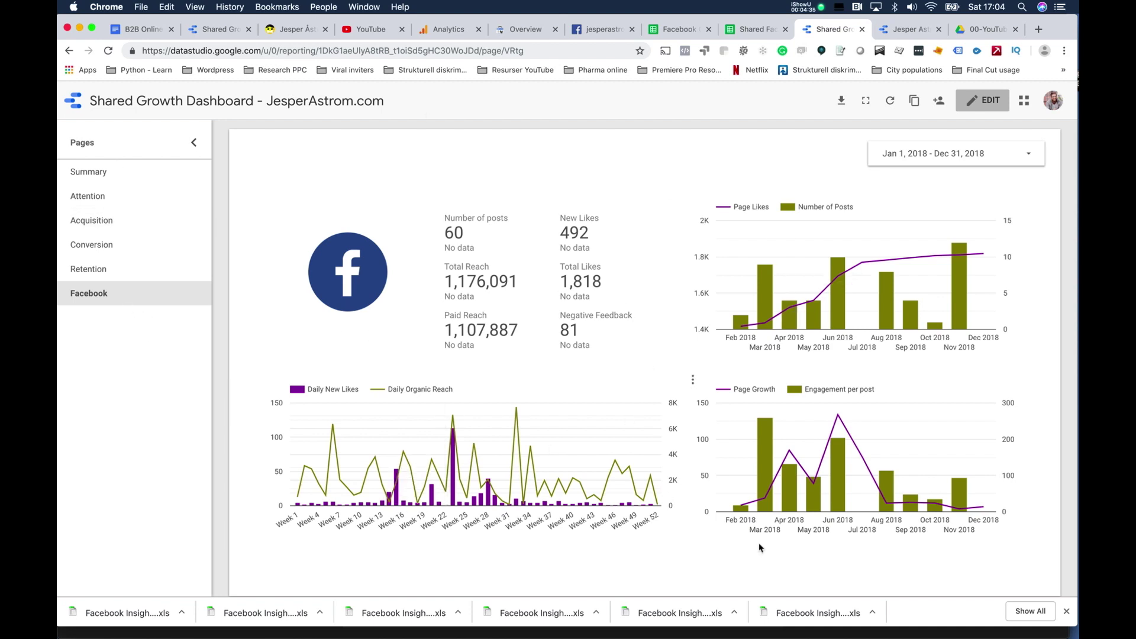
pyautogui.click(901, 29)
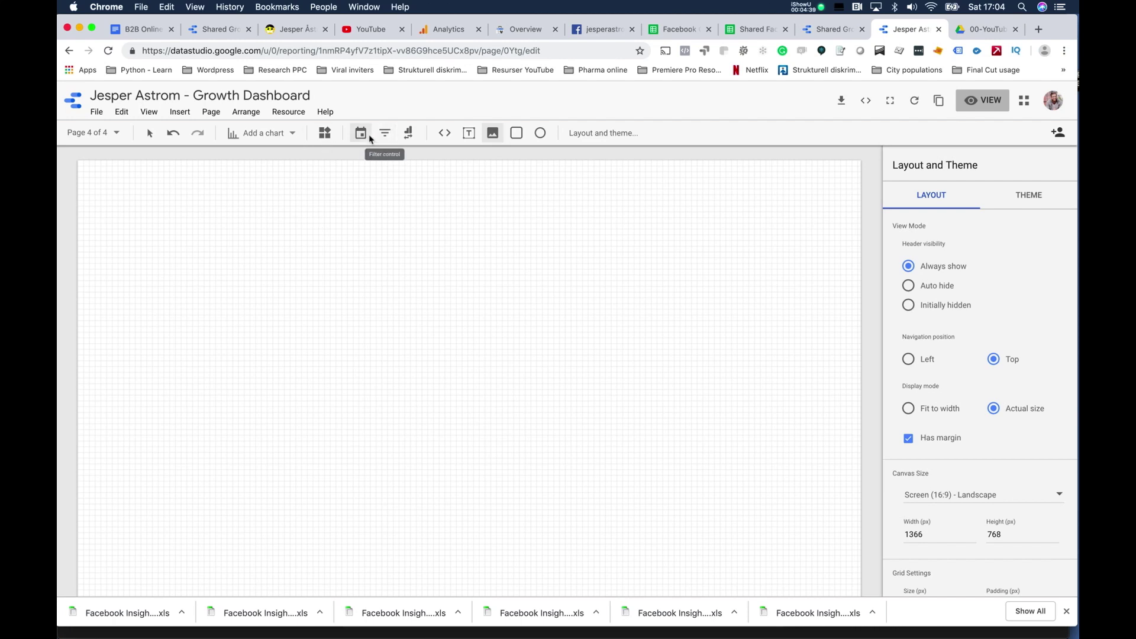
# Insert the round blue facebook-logo.png image on the blank page, finding the file by searching this Mac for "facebook-lo".
pyautogui.click(492, 132)
pyautogui.click(929, 252)
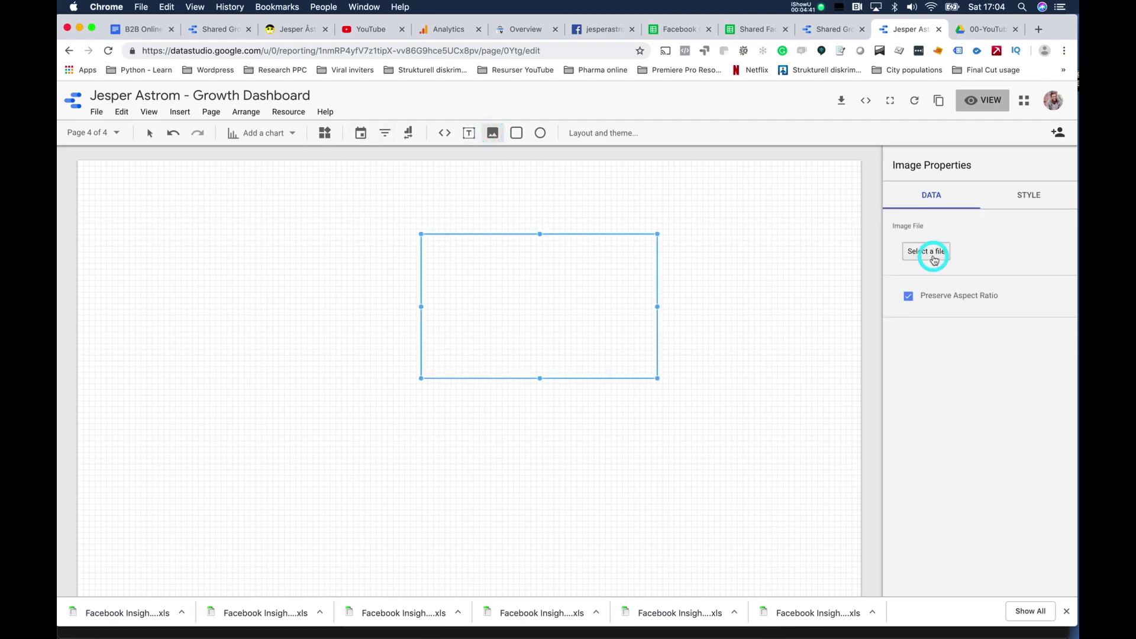
pyautogui.click(726, 74)
pyautogui.write('f')
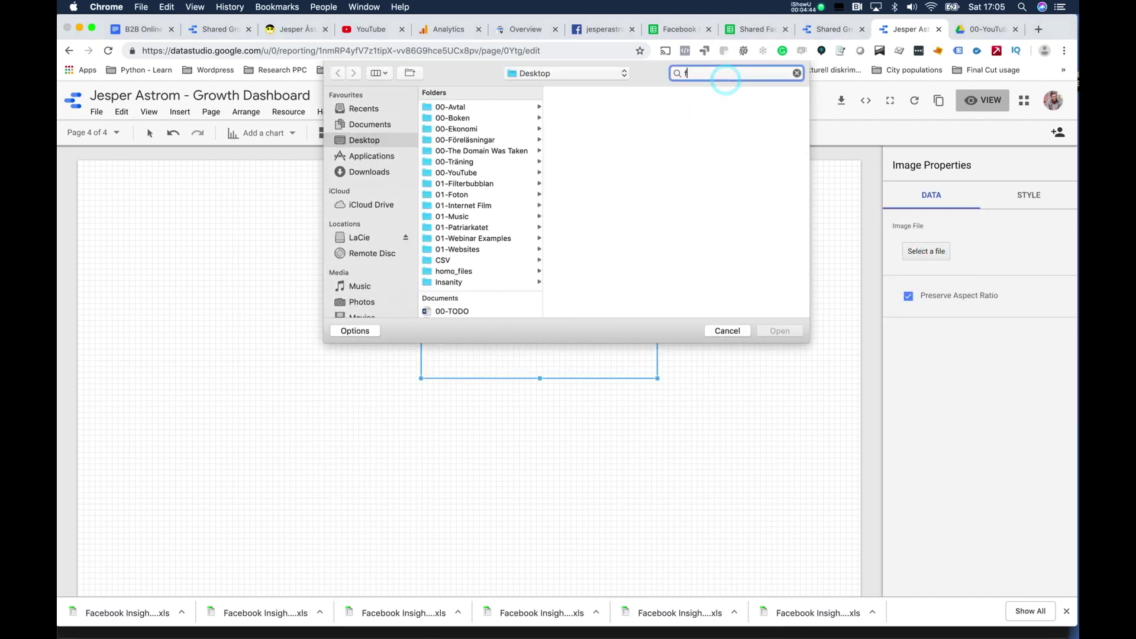
pyautogui.write('acebook-lo')
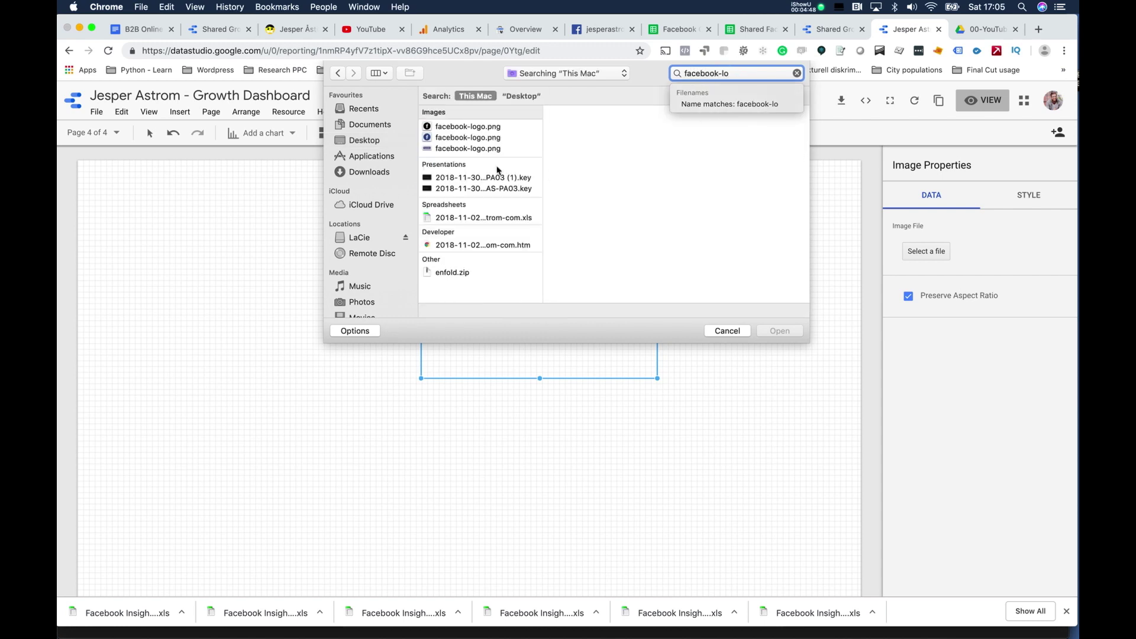
pyautogui.doubleClick(474, 147)
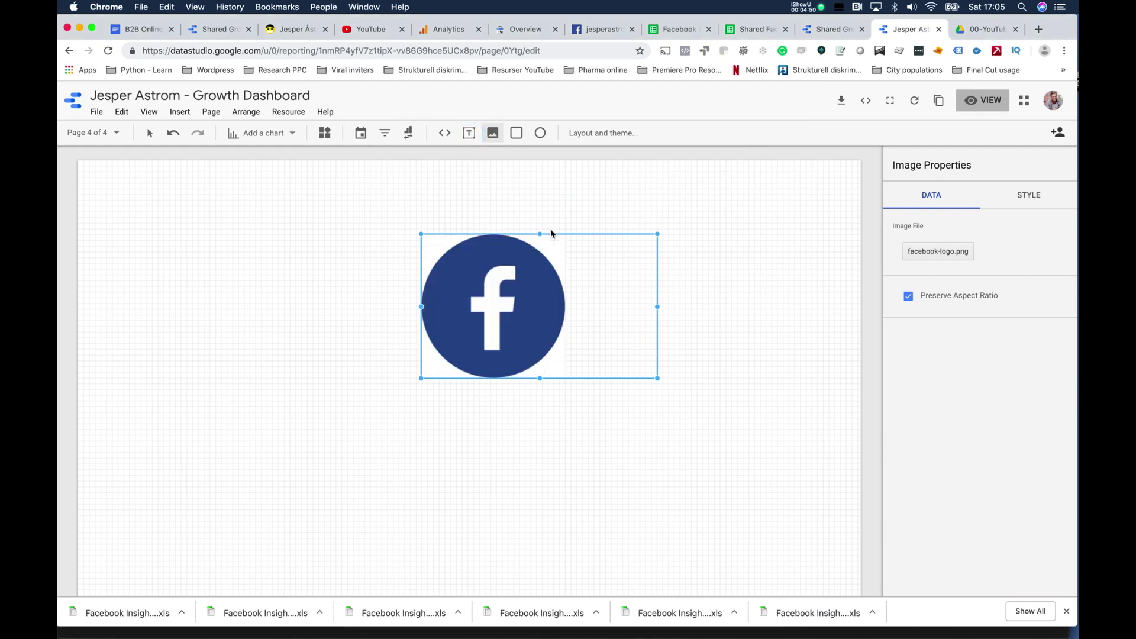
# Shrink the Facebook logo, place it near the page's upper-left corner and compare the layout with the Shared Growth Dashboard's Facebook page.
pyautogui.moveTo(658, 233); pyautogui.dragTo(563, 308)
pyautogui.moveTo(458, 353); pyautogui.dragTo(203, 291)
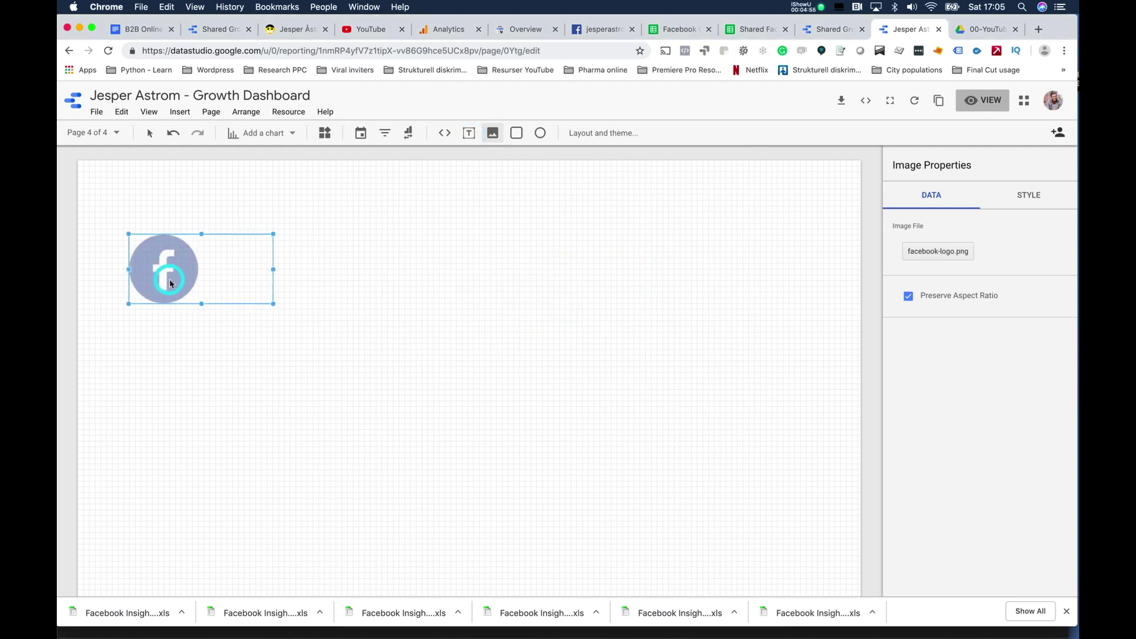
pyautogui.click(820, 31)
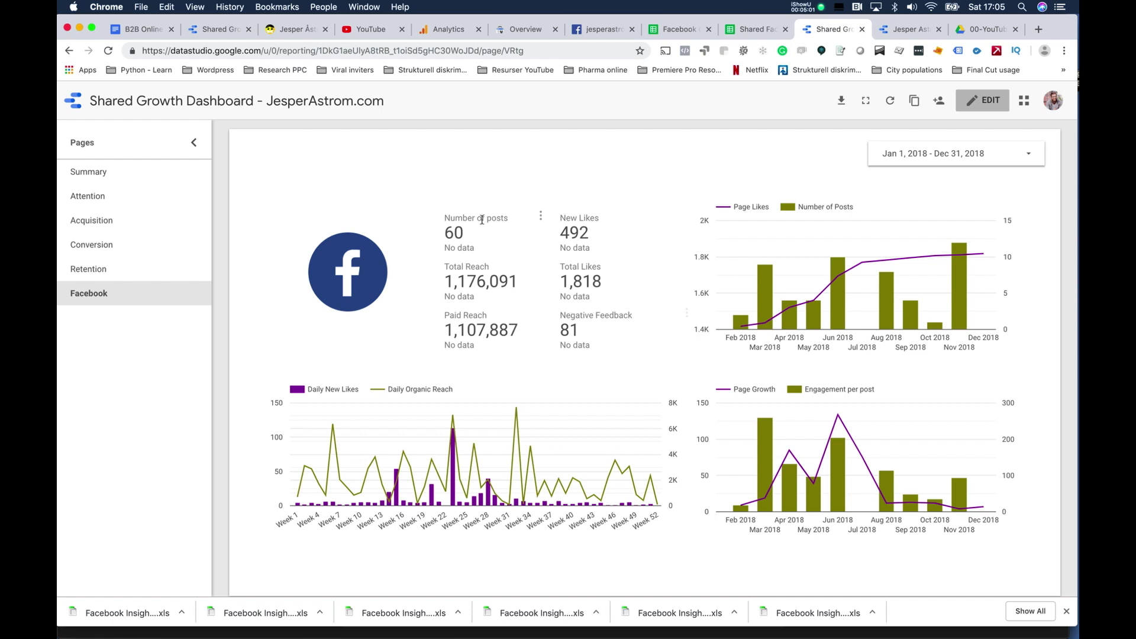
pyautogui.click(890, 30)
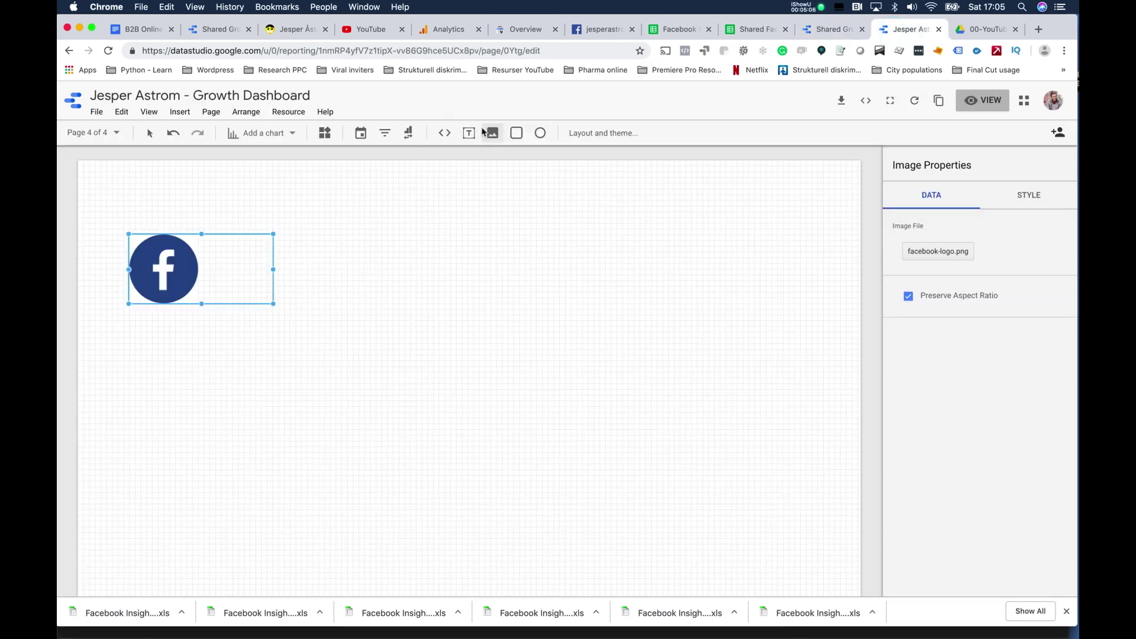
# Add a slim date range control at the page's upper-right corner and set its default date range to Last year.
pyautogui.click(360, 133)
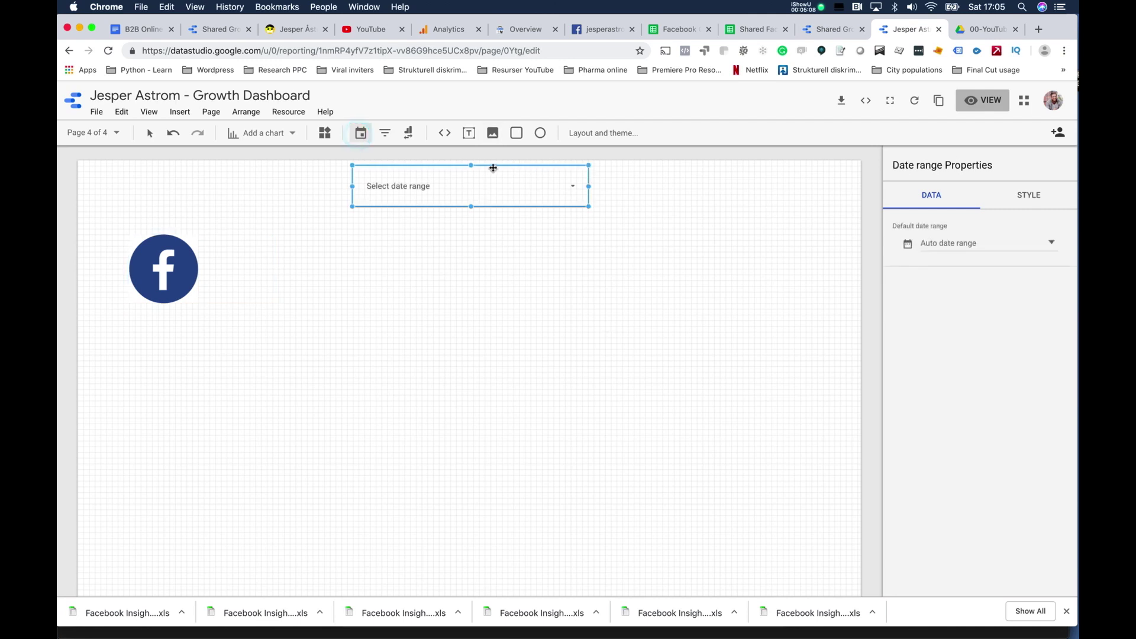
pyautogui.moveTo(473, 165); pyautogui.dragTo(713, 189)
pyautogui.click(983, 243)
pyautogui.click(1018, 243)
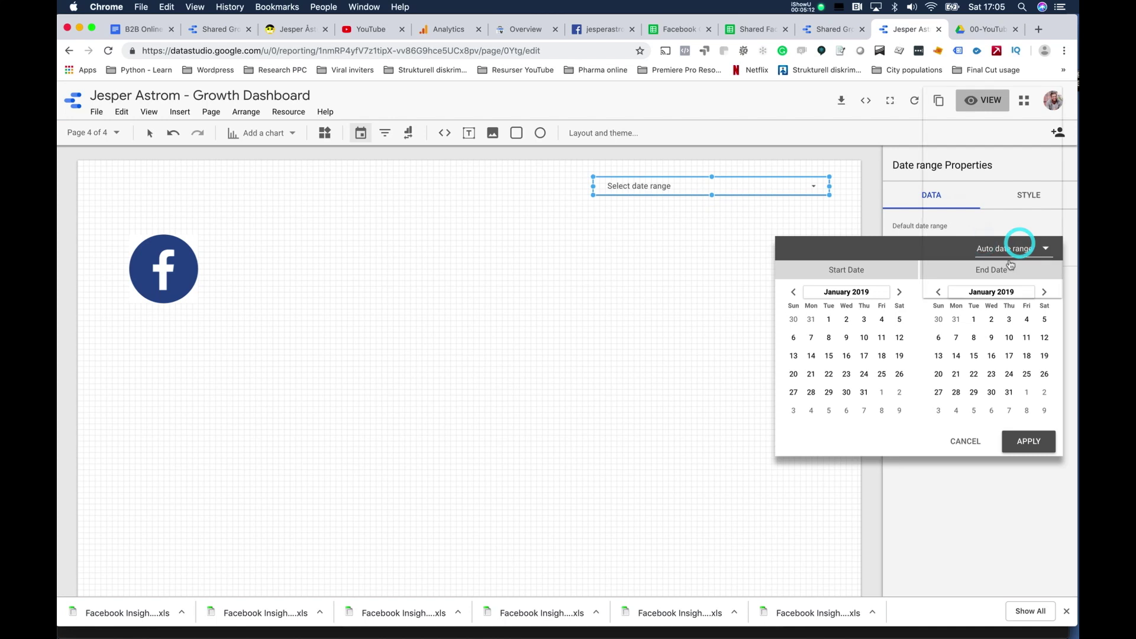
pyautogui.click(989, 255)
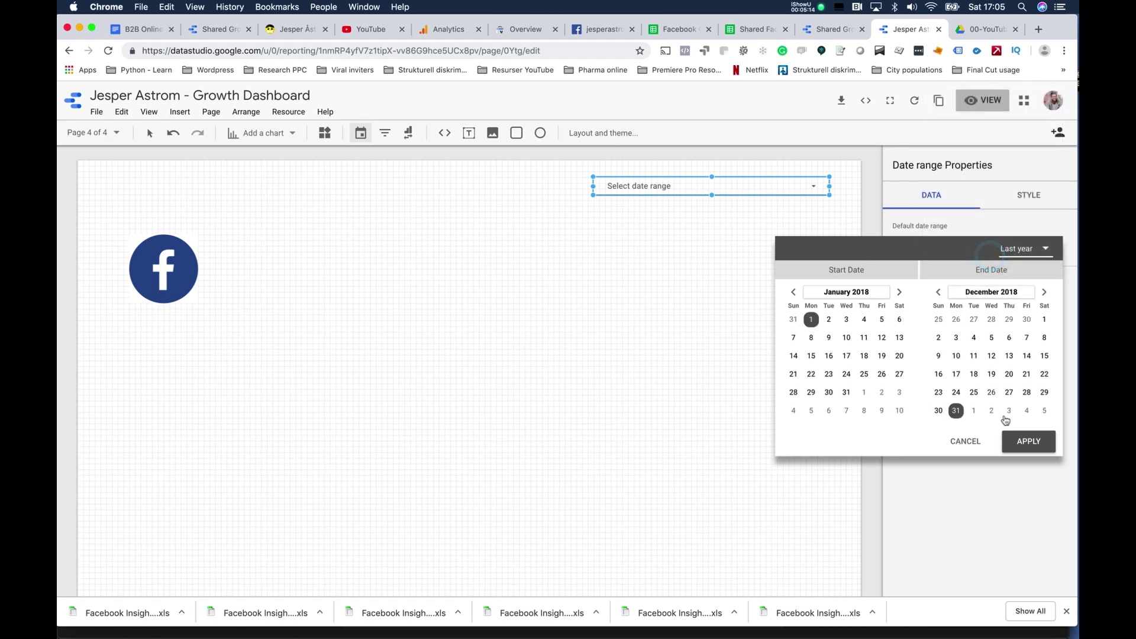
pyautogui.click(1030, 439)
pyautogui.click(711, 196)
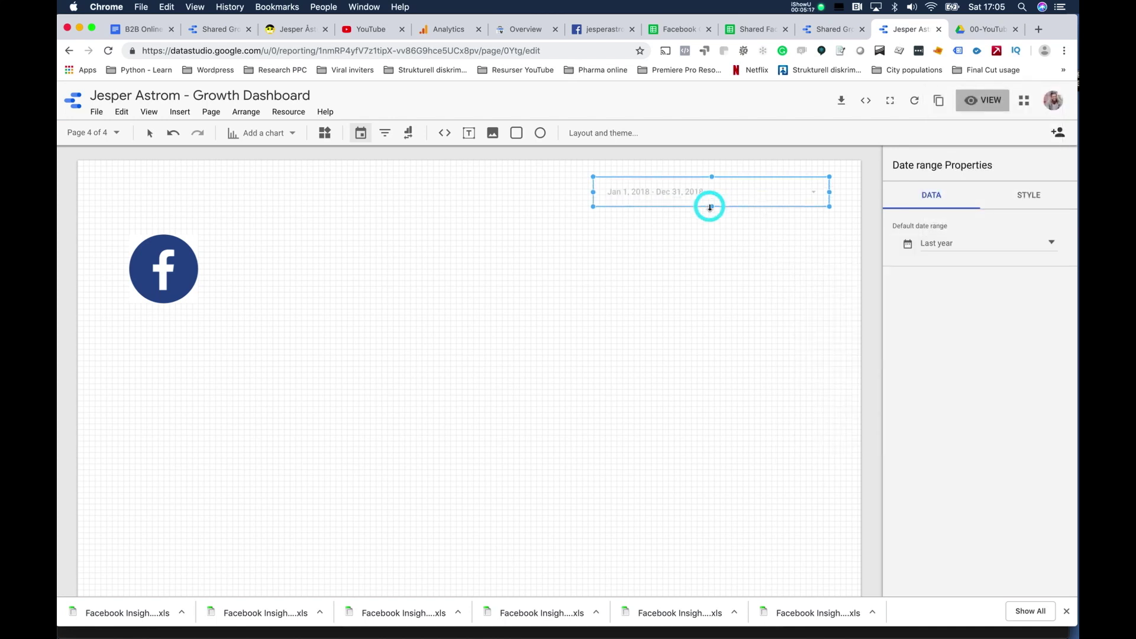
pyautogui.click(486, 232)
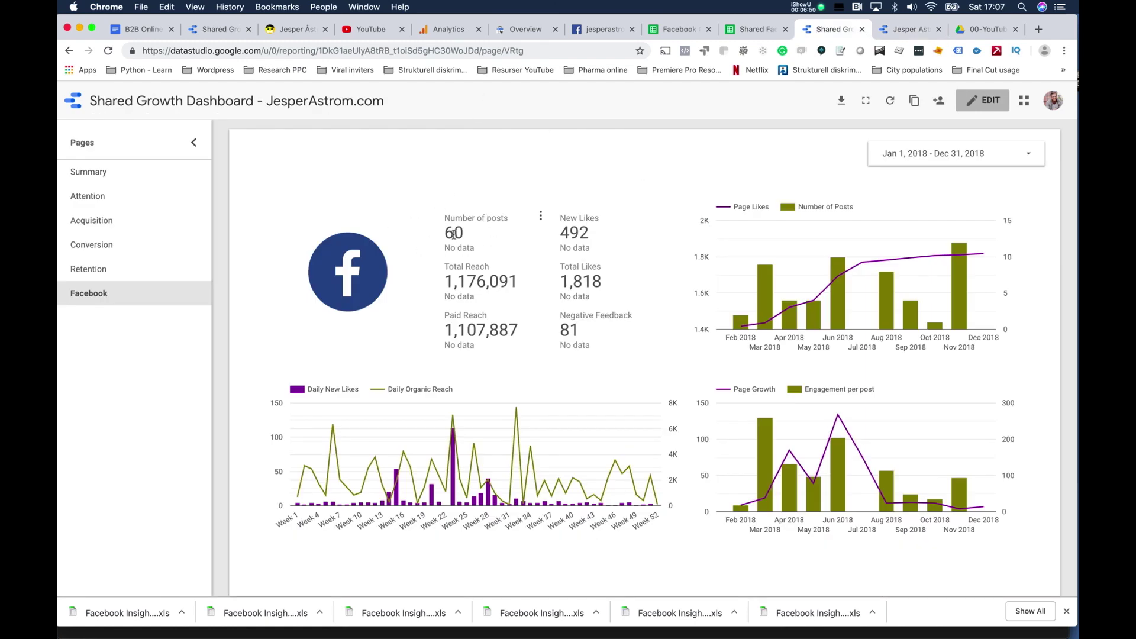
# Insert a plain scorecard on the Growth Dashboard's Facebook page, to the right of the Facebook logo.
pyautogui.click(901, 31)
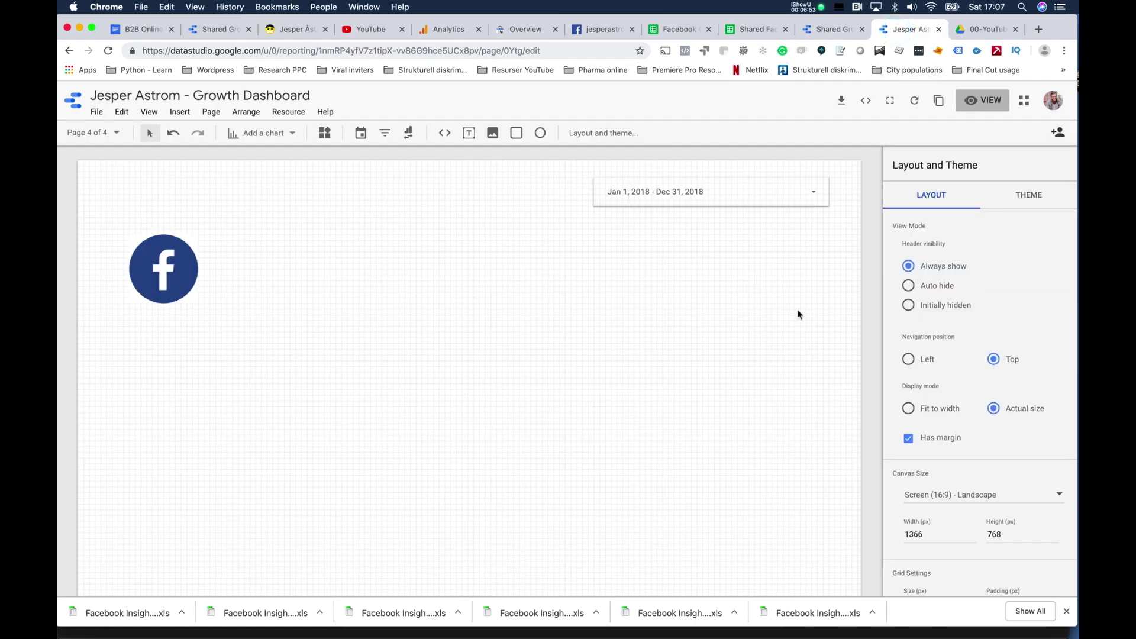
pyautogui.click(251, 132)
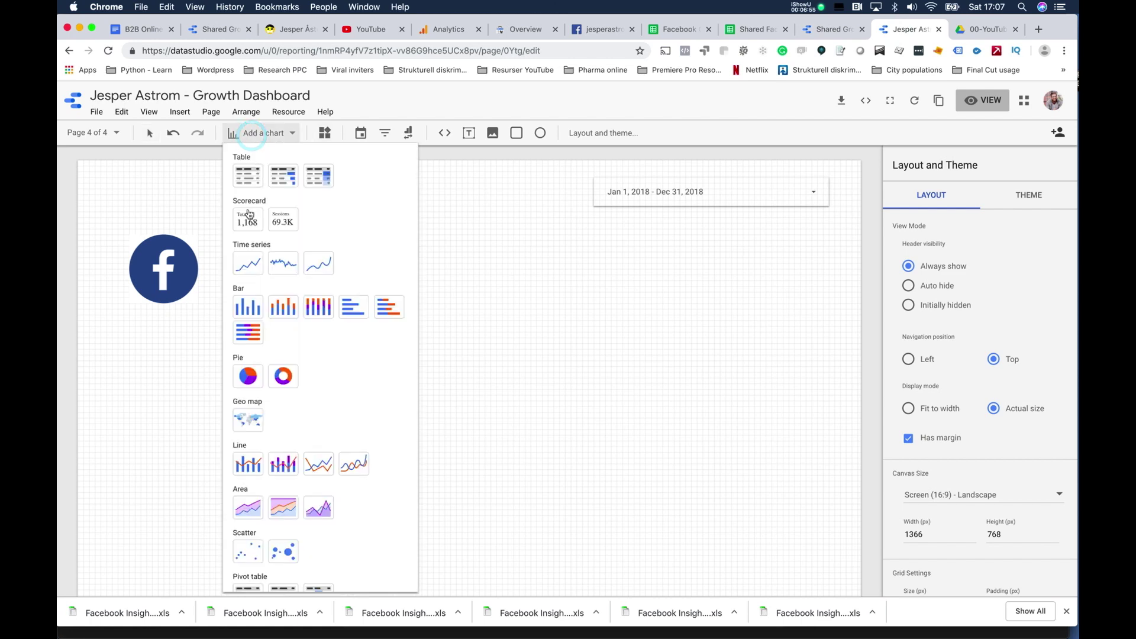
pyautogui.click(247, 214)
pyautogui.moveTo(503, 258); pyautogui.dragTo(380, 271)
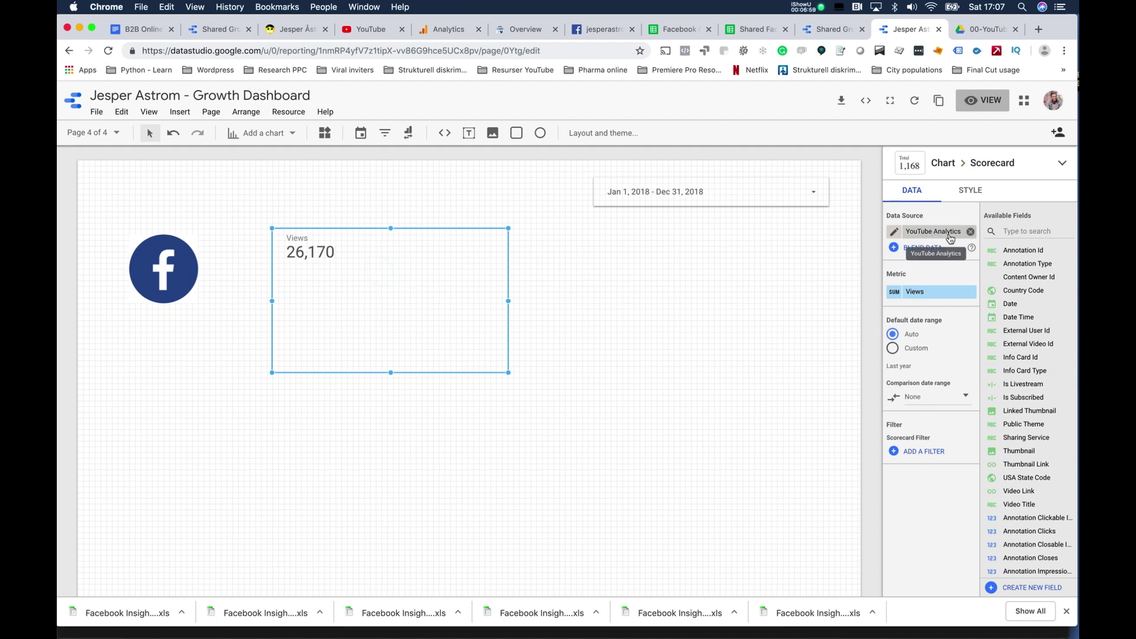
# Remove the YouTube Analytics source from the scorecard and start a new data source with the Google Sheets connector.
pyautogui.click(971, 231)
pyautogui.click(938, 234)
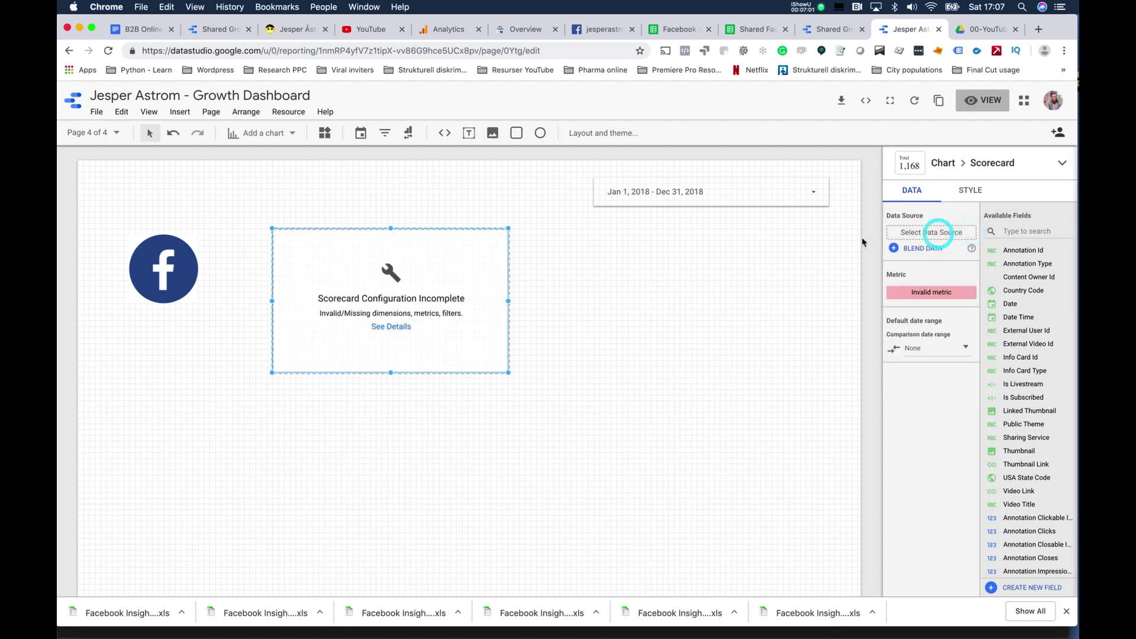
pyautogui.click(967, 585)
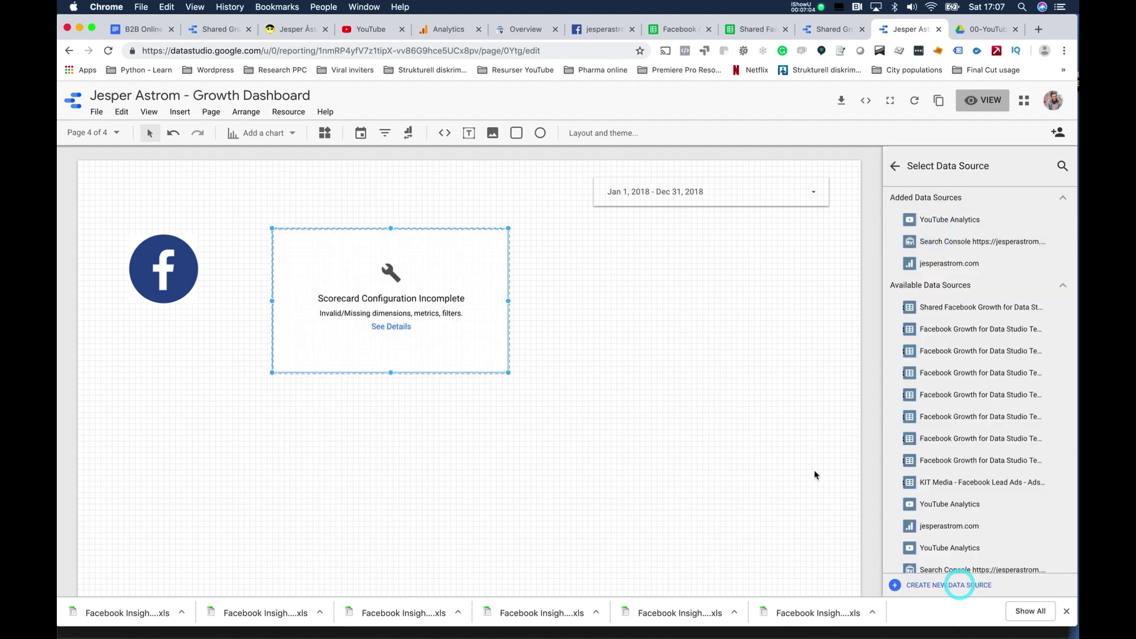
pyautogui.scroll(-5, 340, 529)
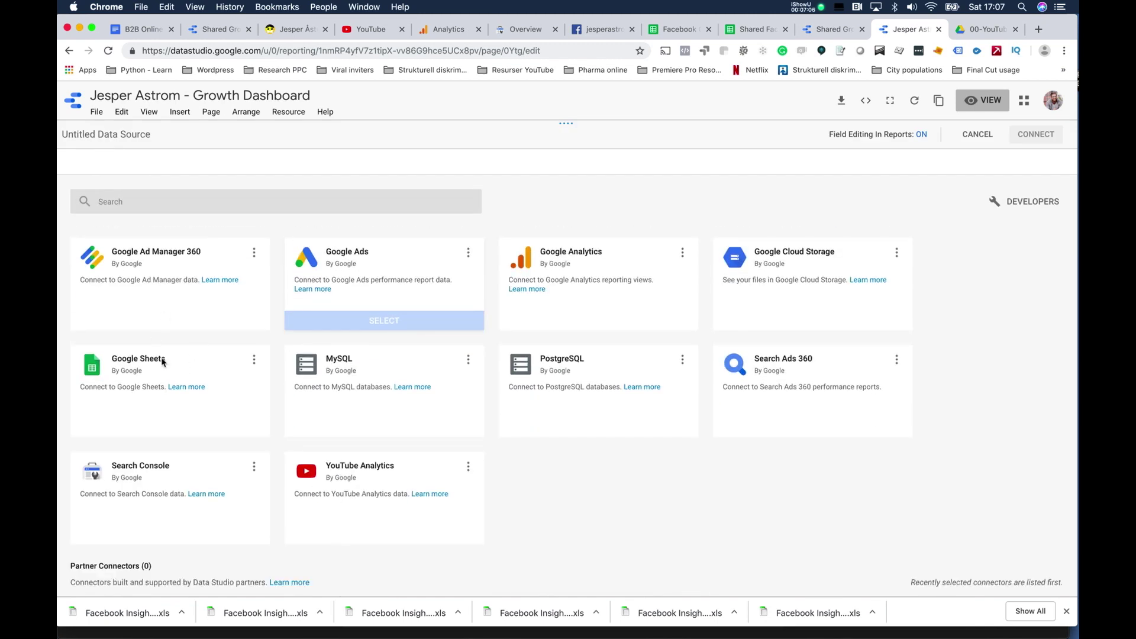
pyautogui.click(747, 30)
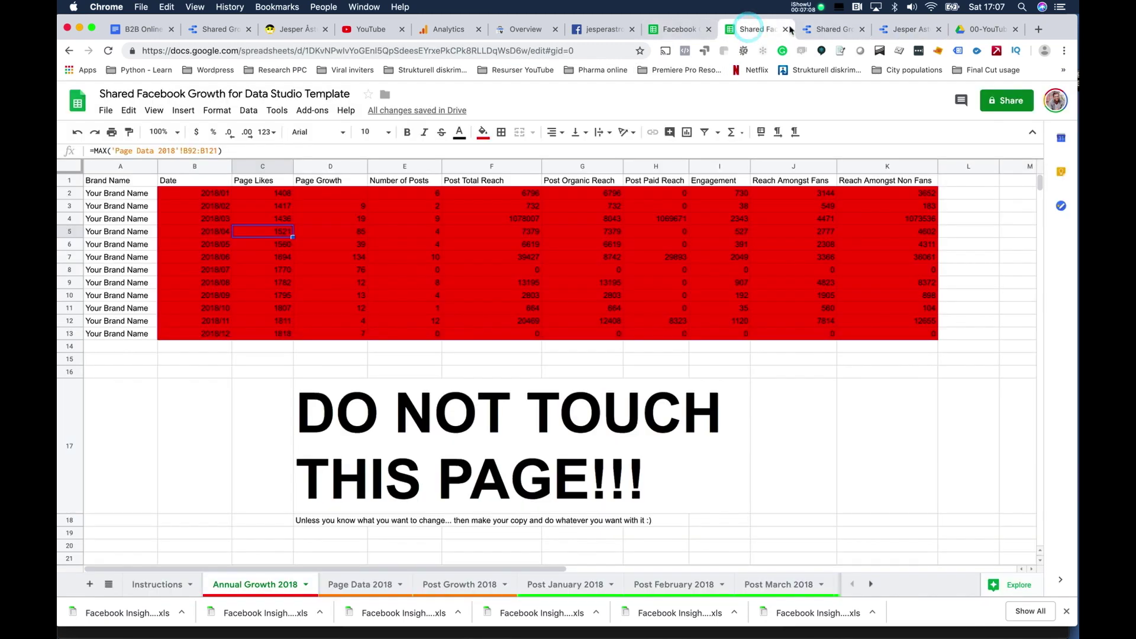
pyautogui.click(903, 29)
pyautogui.click(153, 426)
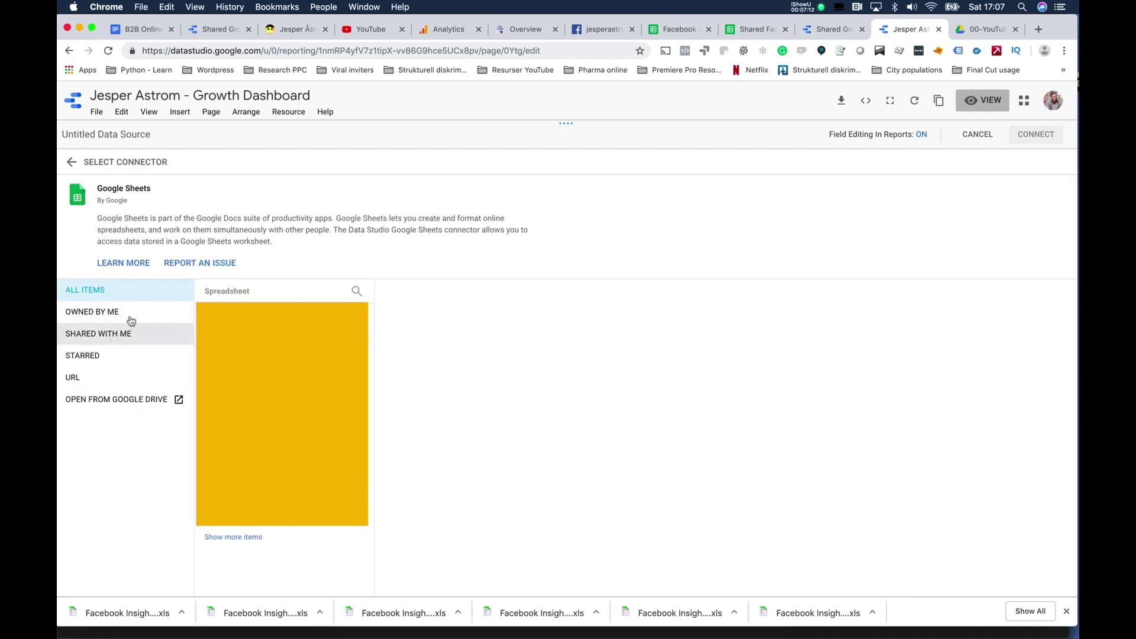
# Connect the Post Growth 2018 worksheet of the owned Shared Facebook Growth for Data Studio Template spreadsheet and add it to the report.
pyautogui.click(103, 312)
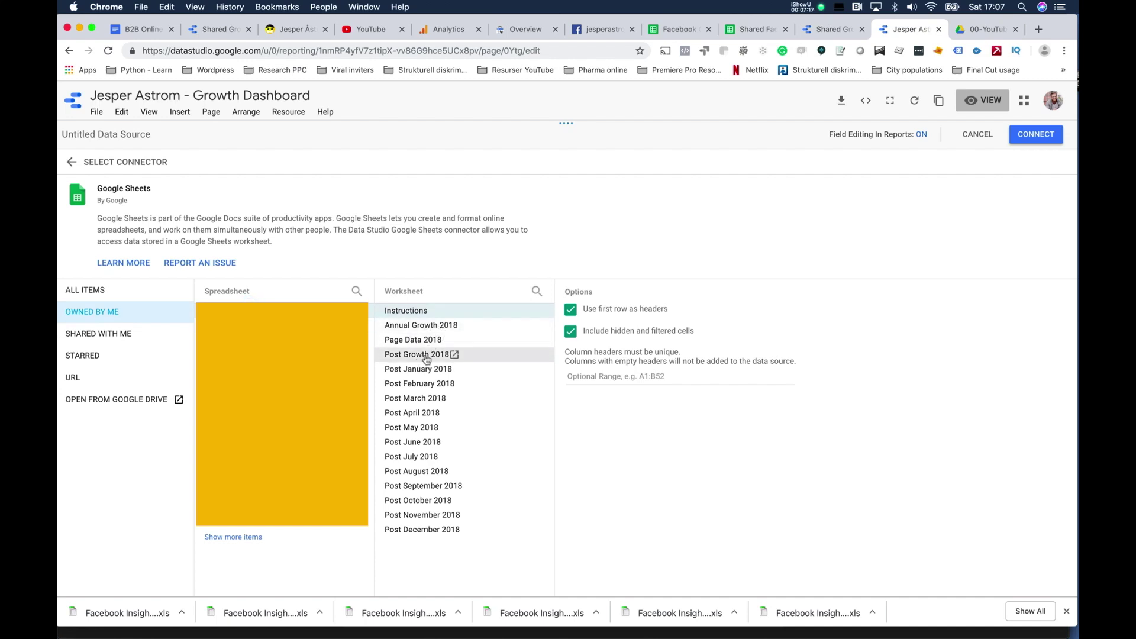
pyautogui.click(426, 357)
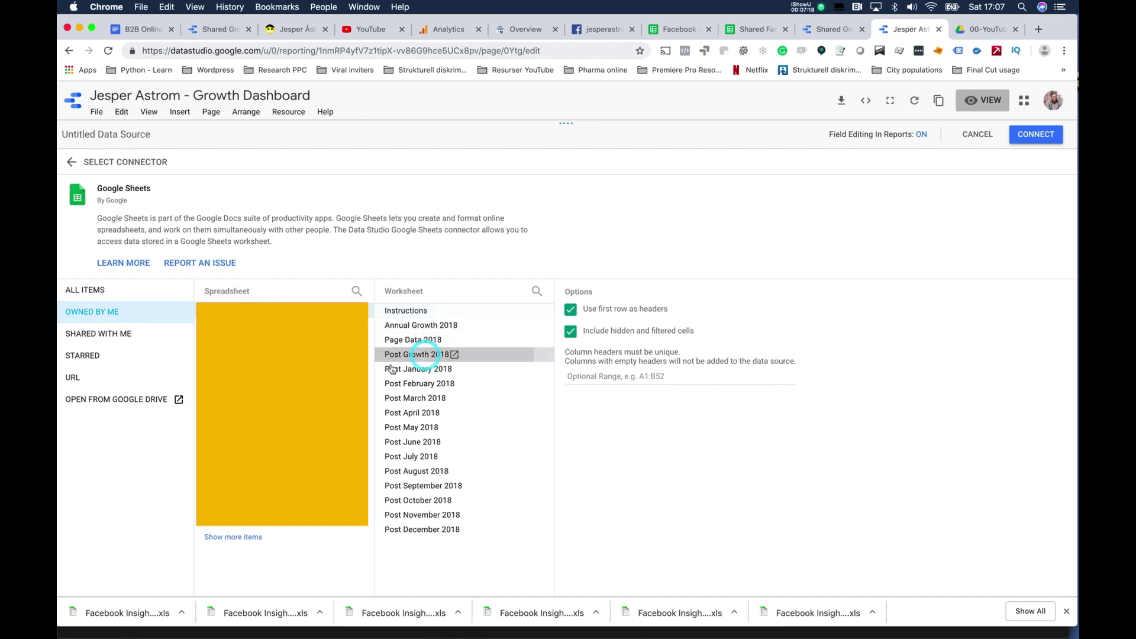
pyautogui.click(1037, 141)
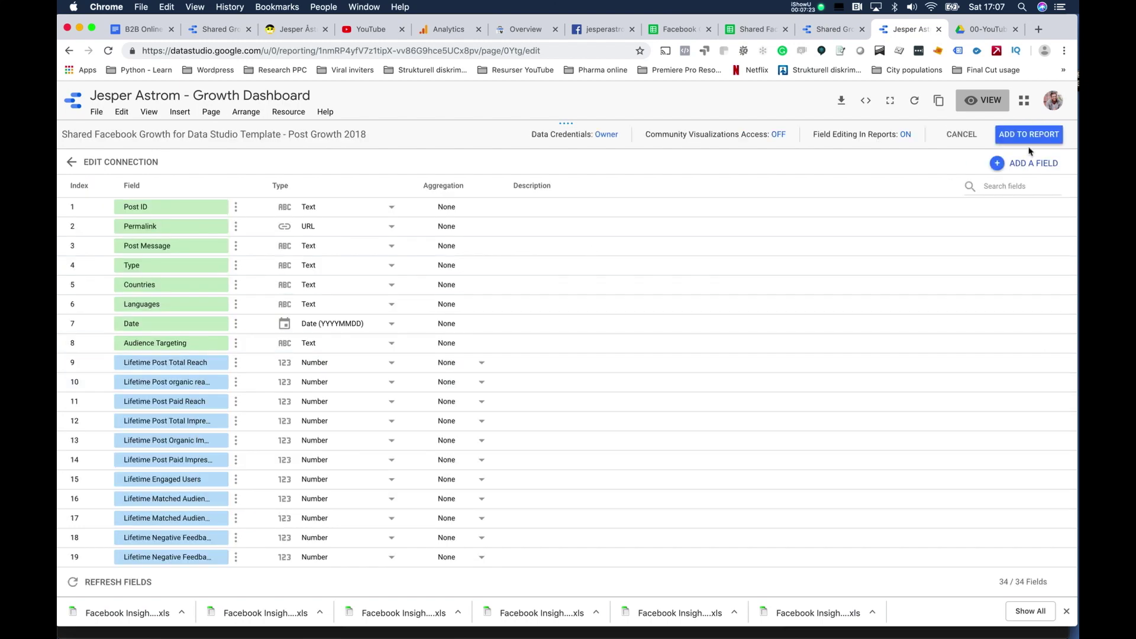
pyautogui.click(1031, 133)
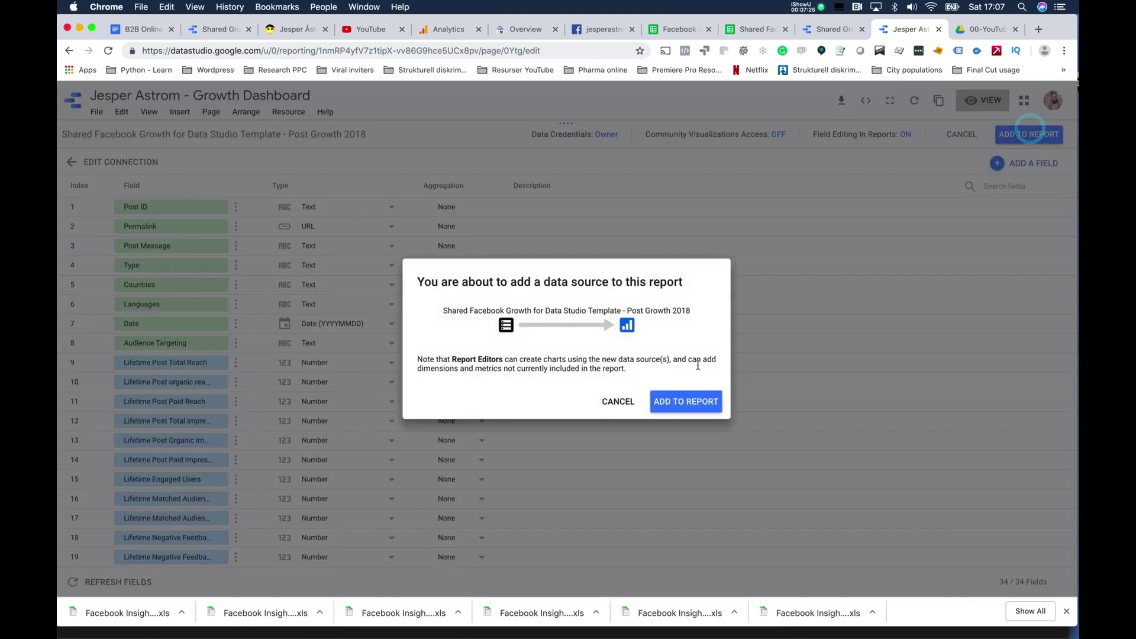
pyautogui.click(683, 401)
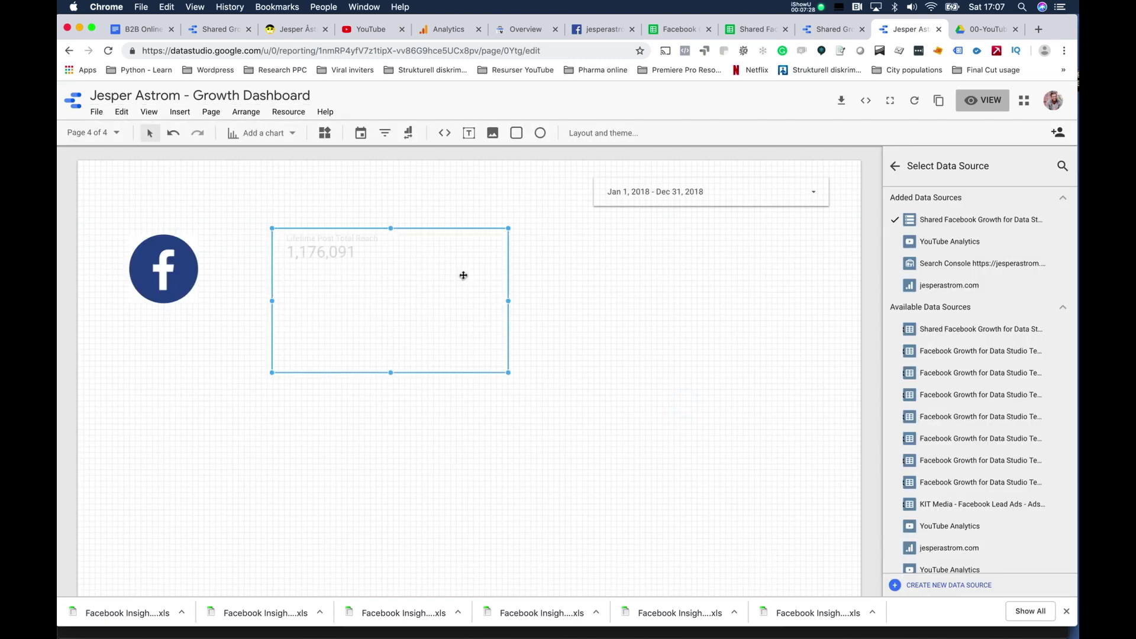
pyautogui.click(894, 165)
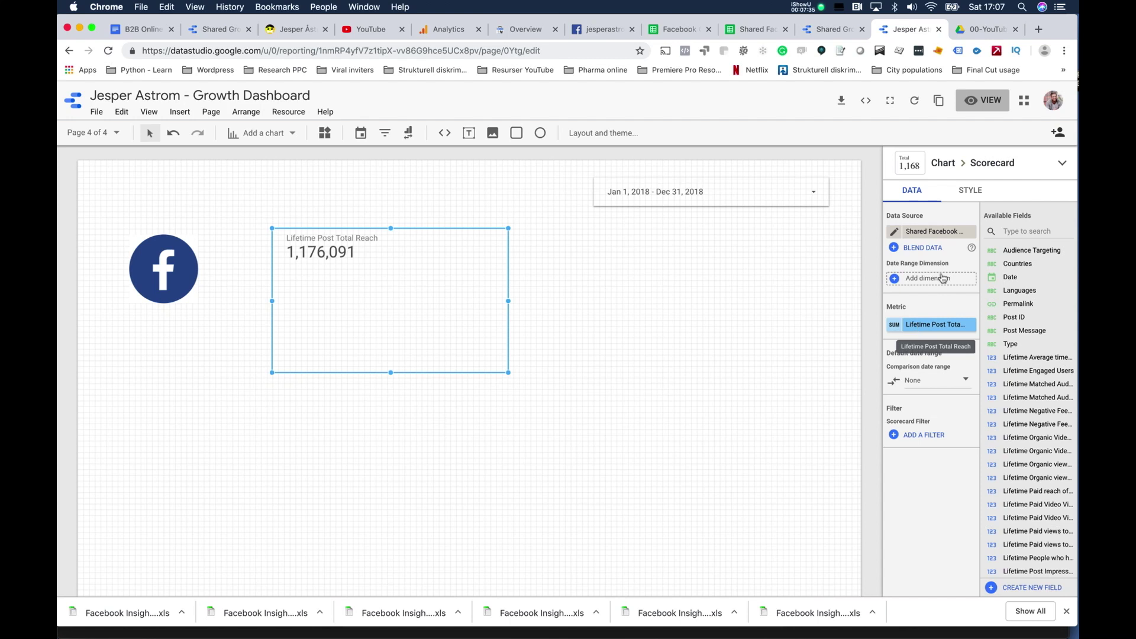
# In the Shared Growth Dashboard, name the first scorecard's Count metric "Number of posts", then return to the Growth Dashboard report.
pyautogui.click(1023, 230)
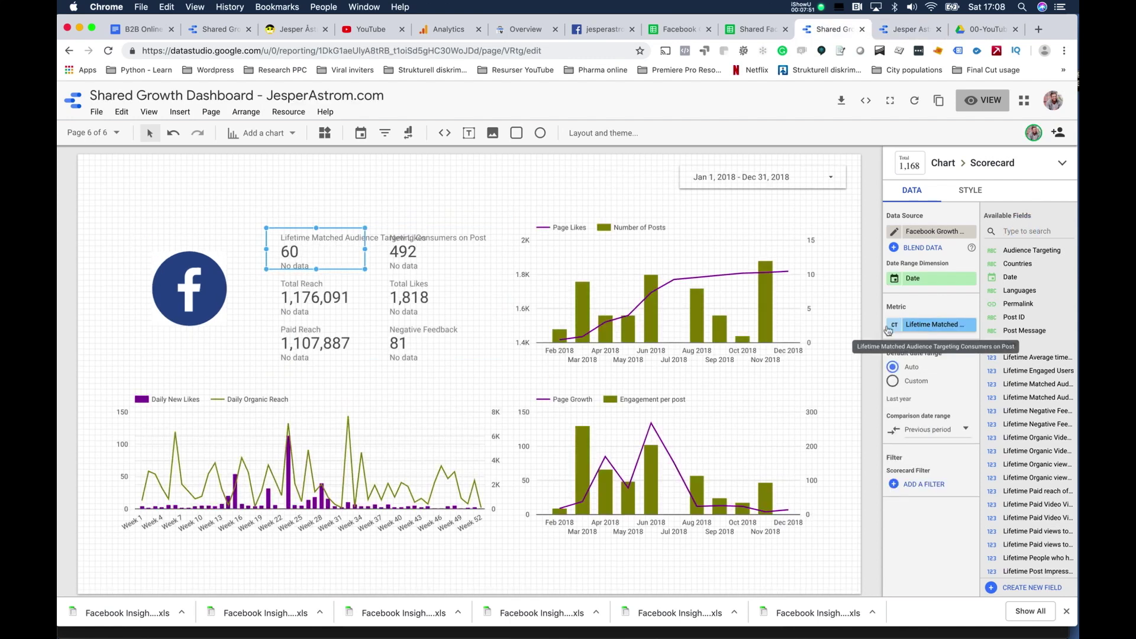
pyautogui.click(894, 324)
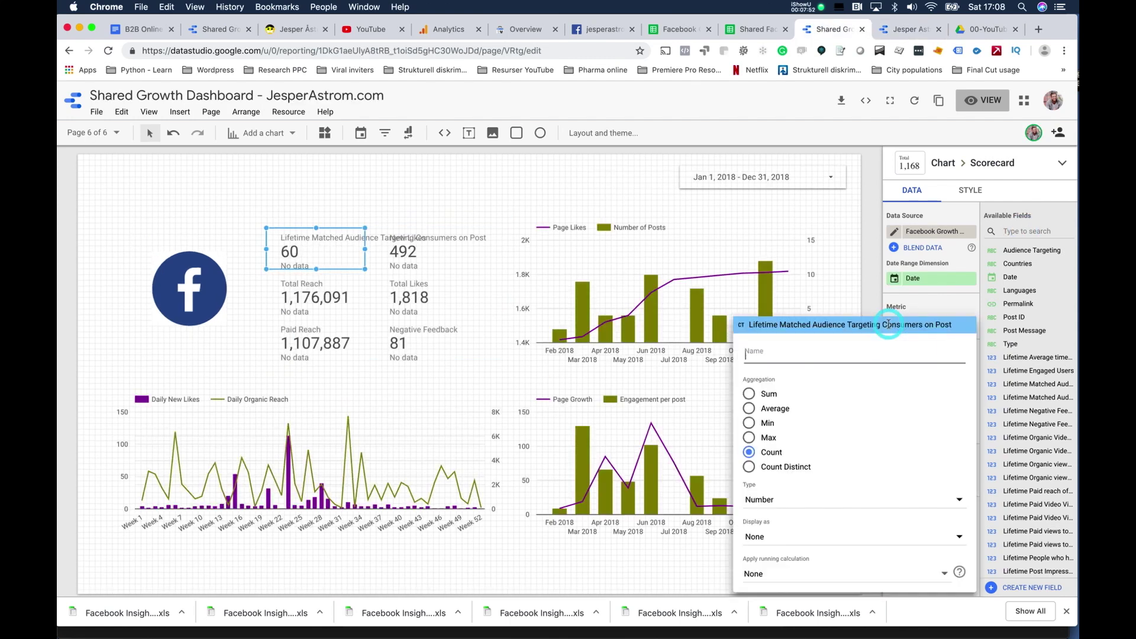
pyautogui.write('Number of posts')
pyautogui.press('Return')
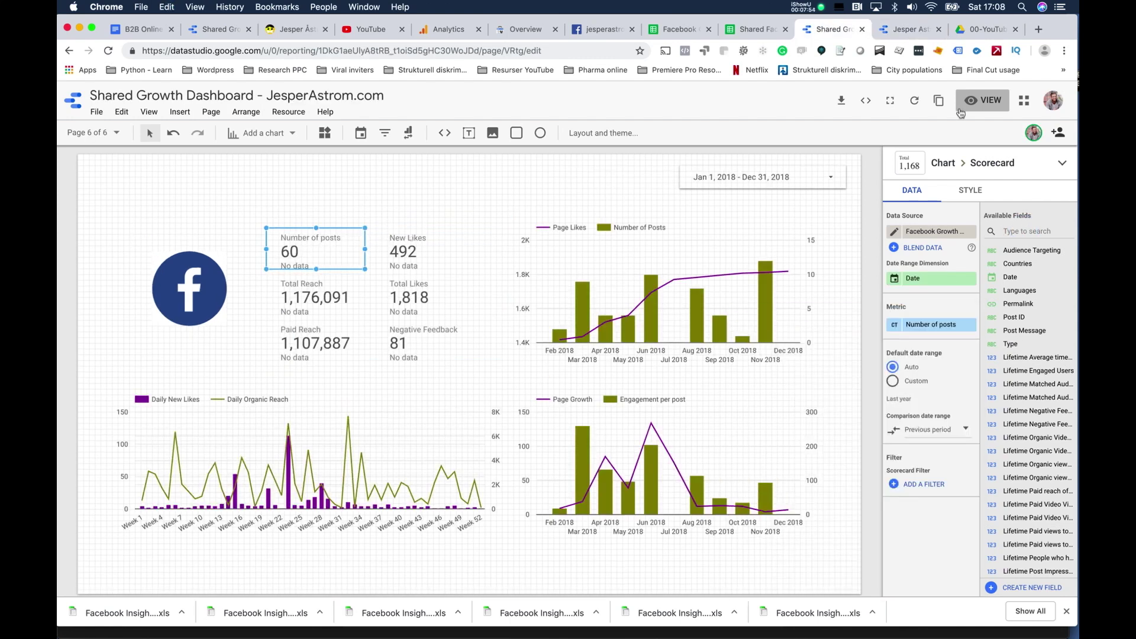
pyautogui.click(900, 29)
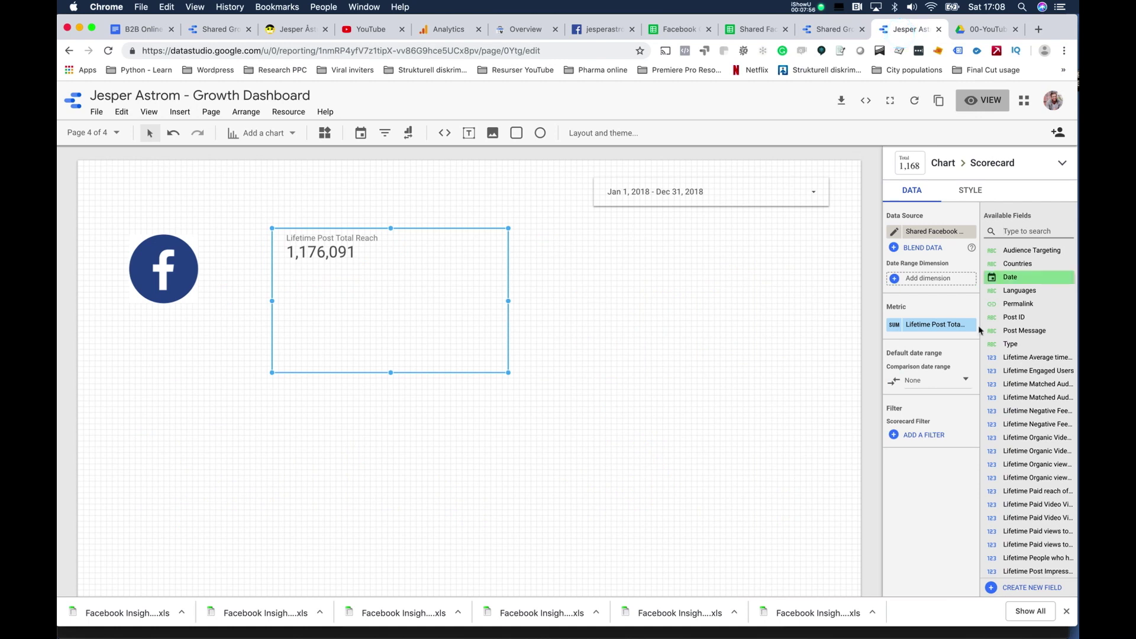
# Search the scorecard's metric fields for "post", use Lifetime Post Total Reach as the metric and set its aggregation to Count.
pyautogui.click(947, 326)
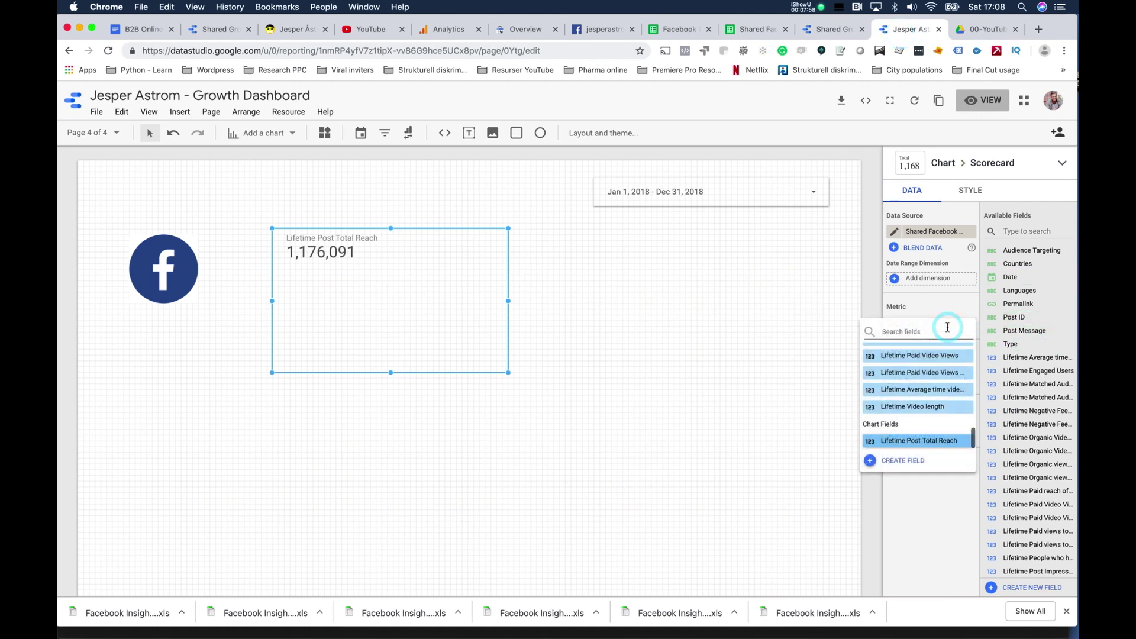
pyautogui.write('post')
pyautogui.scroll(-2, 916, 393)
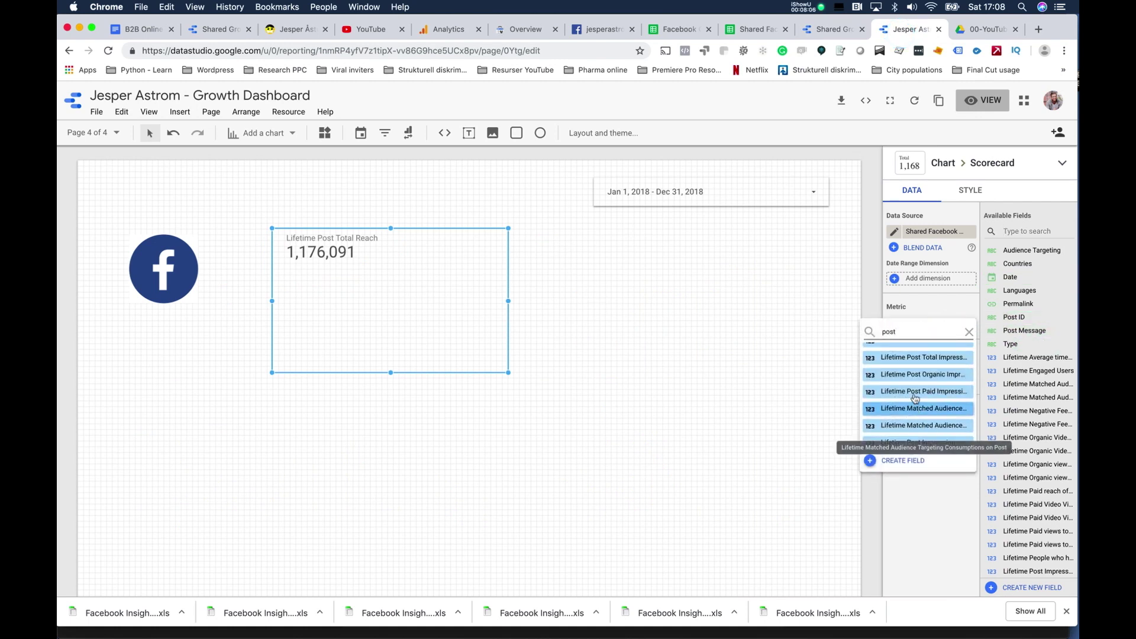
pyautogui.scroll(1, 915, 393)
pyautogui.click(915, 370)
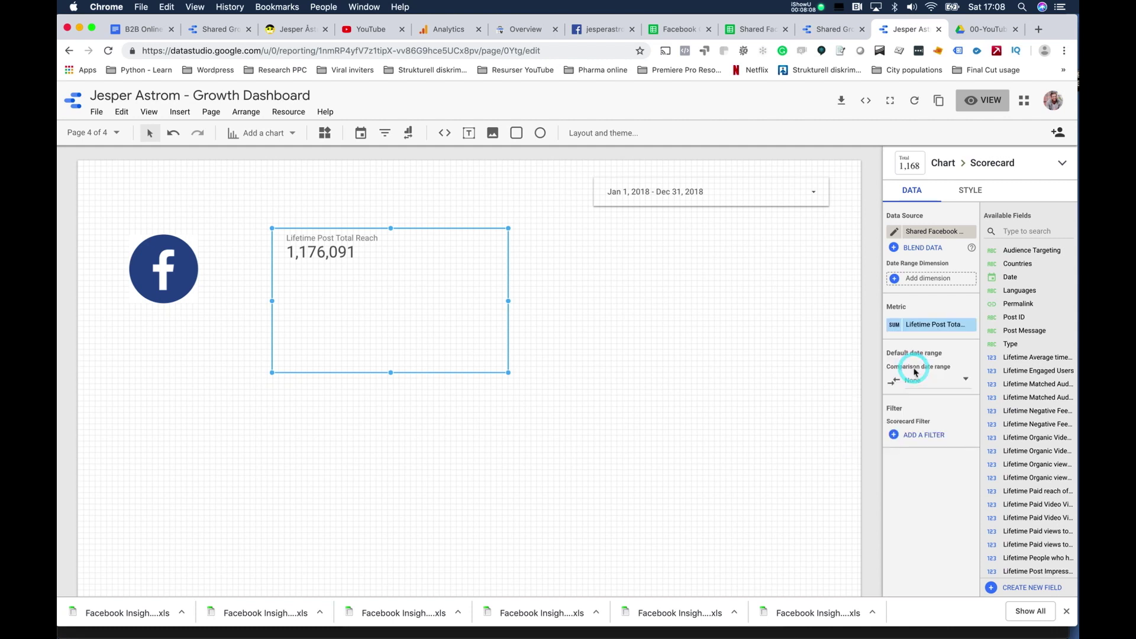
pyautogui.click(896, 325)
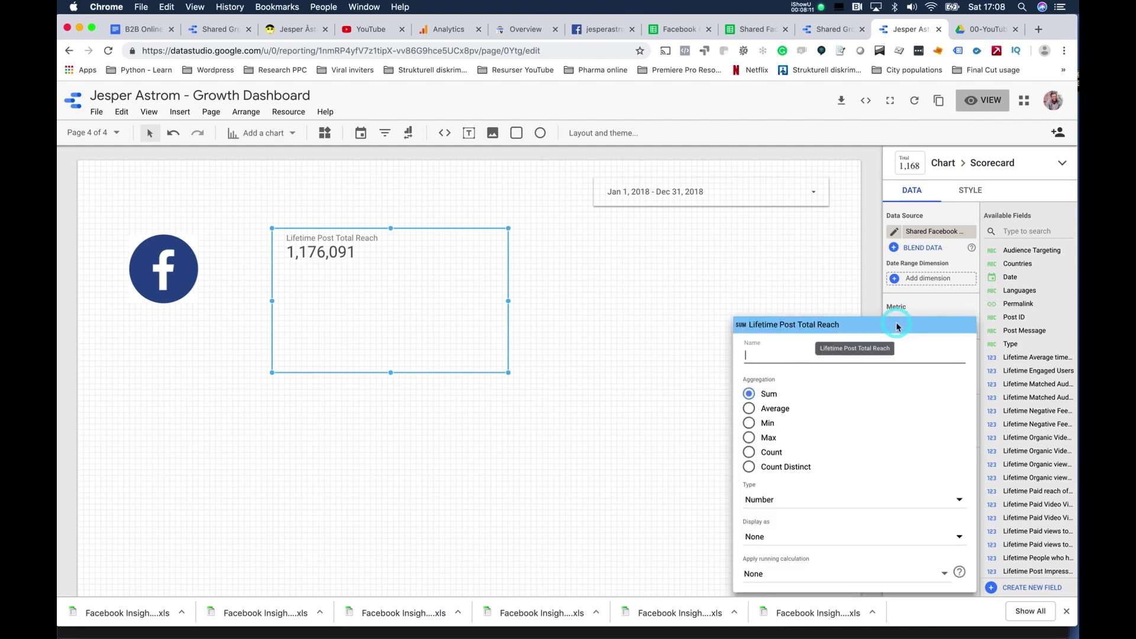
pyautogui.click(770, 453)
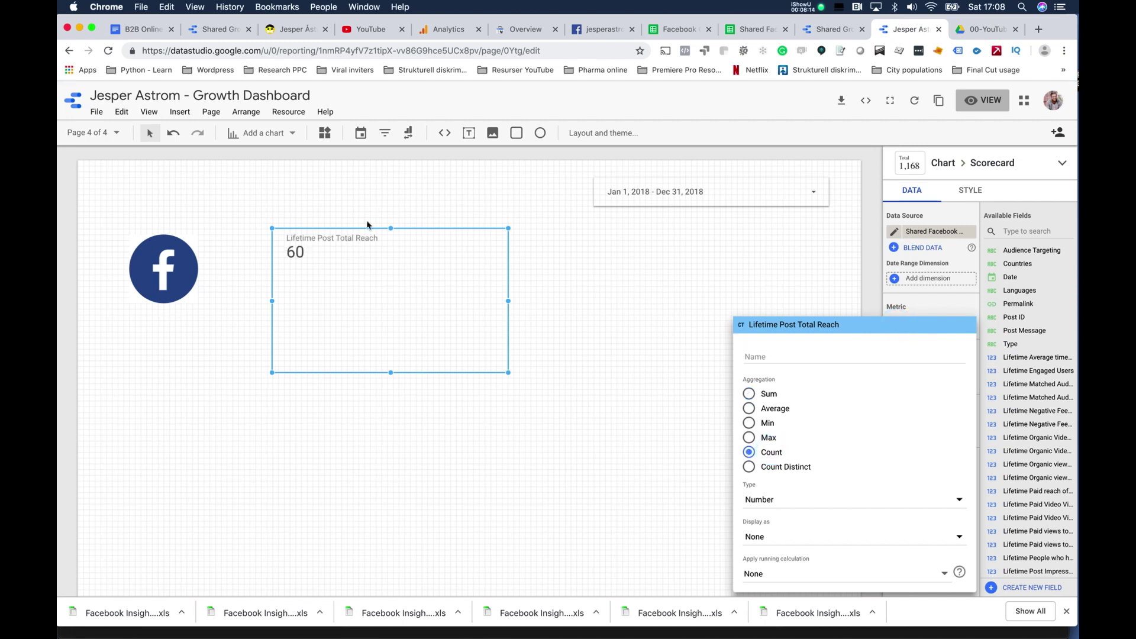
# Examine the individual post rows on the Post Growth 2018 sheet of the Shared Facebook Growth for Data Studio Template.
pyautogui.click(753, 29)
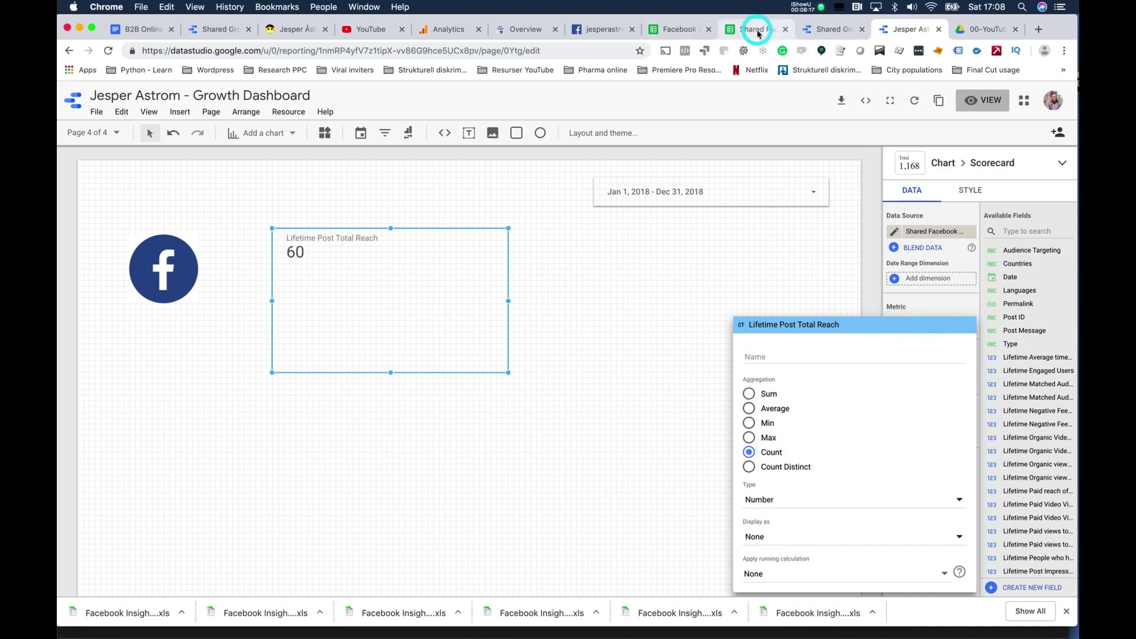
pyautogui.click(355, 584)
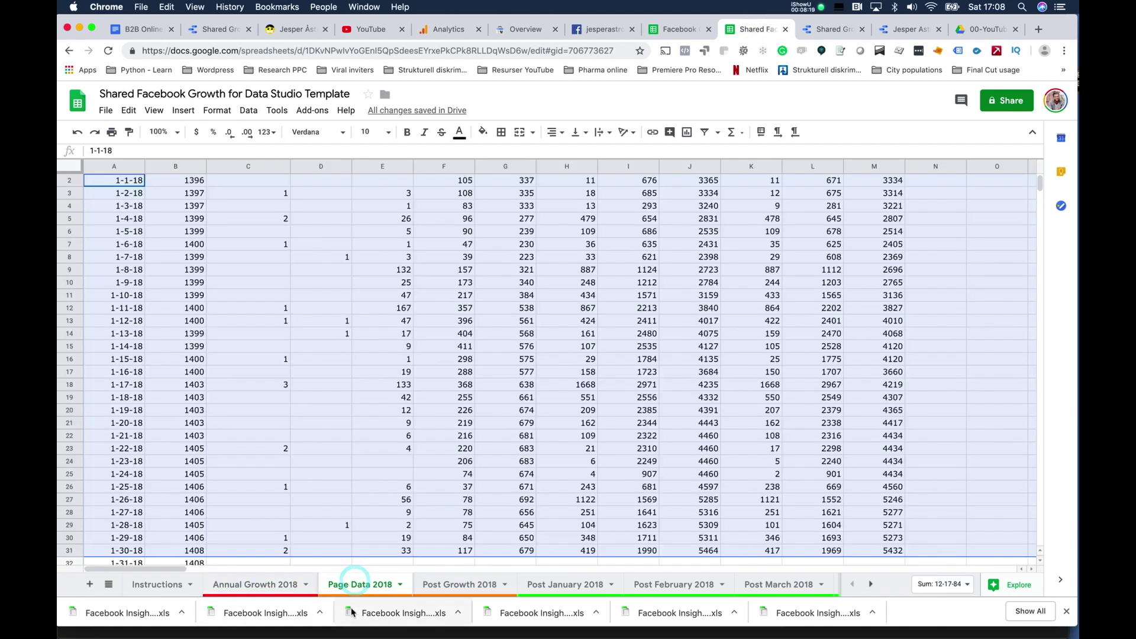
pyautogui.click(454, 586)
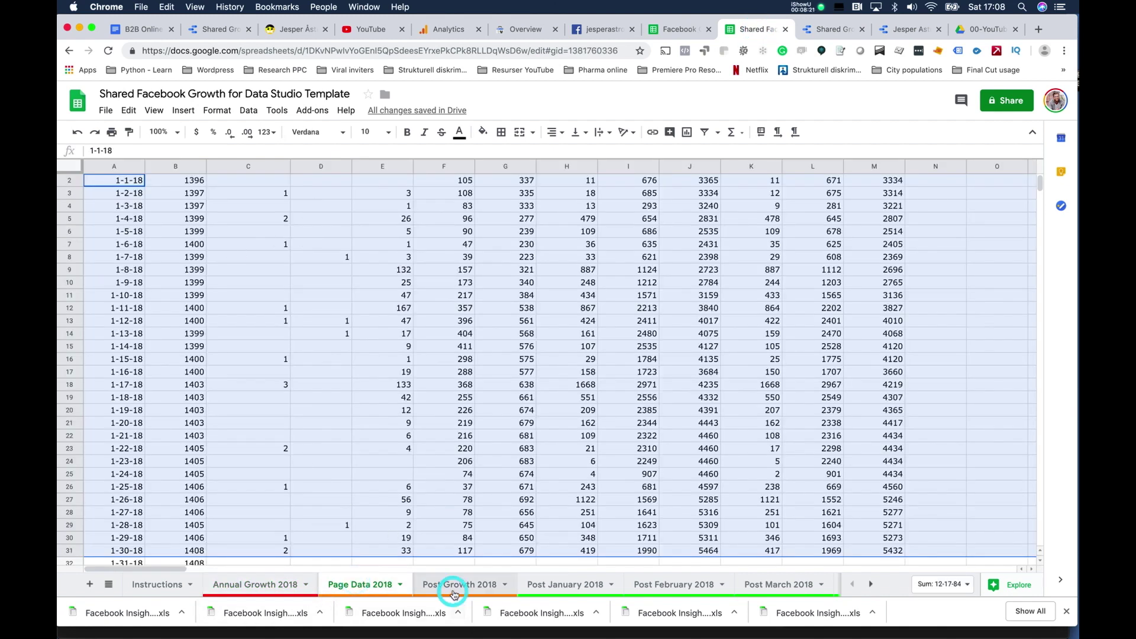
pyautogui.scroll(-10, 259, 325)
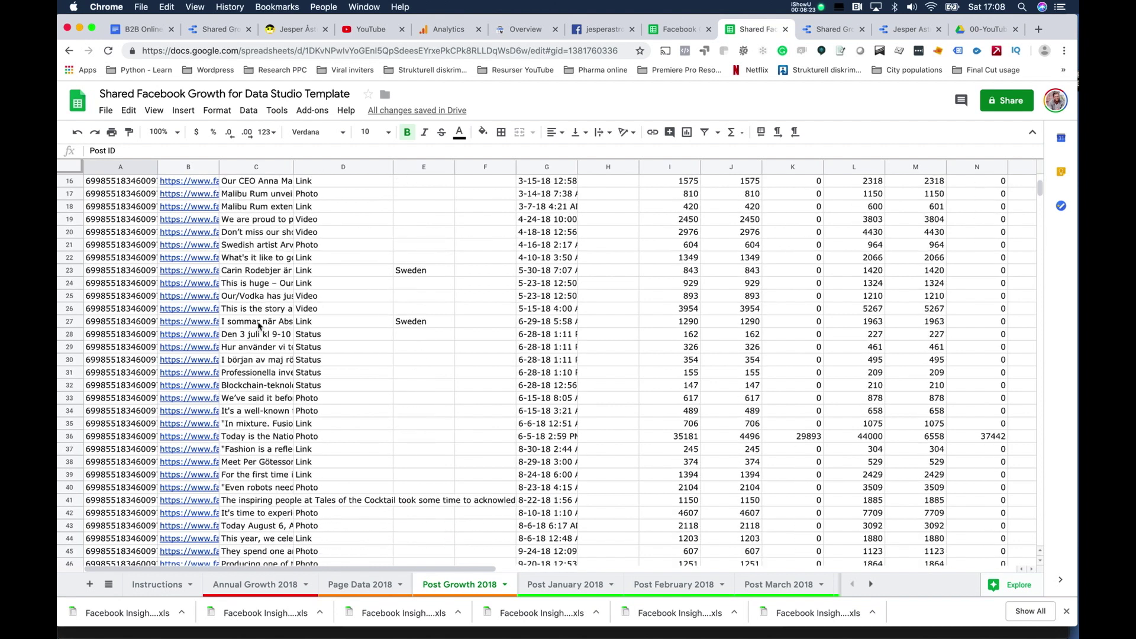
# Review the remaining Post Growth 2018 rows, the Annual Growth 2018 sheet and the Shared Growth Dashboard, then return to the Growth Dashboard report.
pyautogui.scroll(-5, 214, 375)
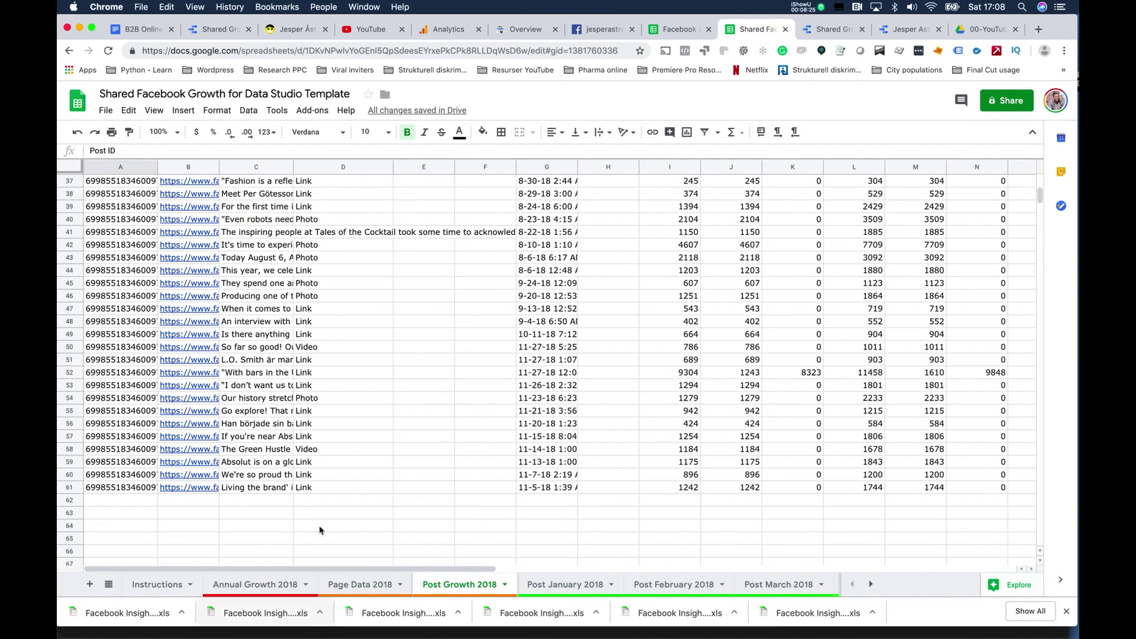
pyautogui.click(342, 586)
pyautogui.click(278, 585)
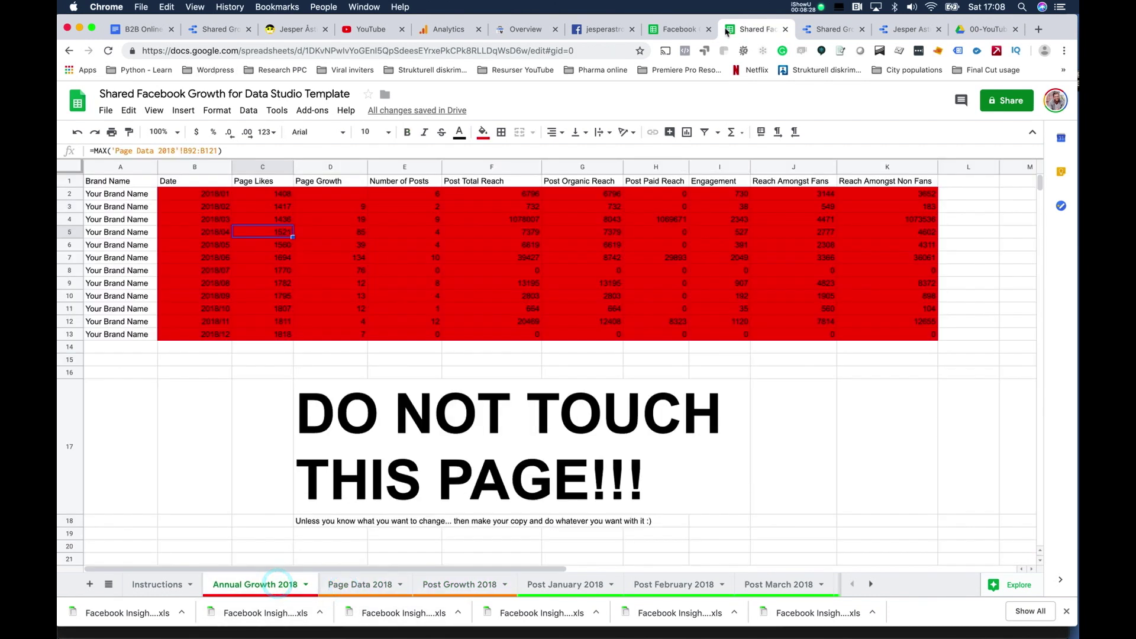
pyautogui.click(823, 29)
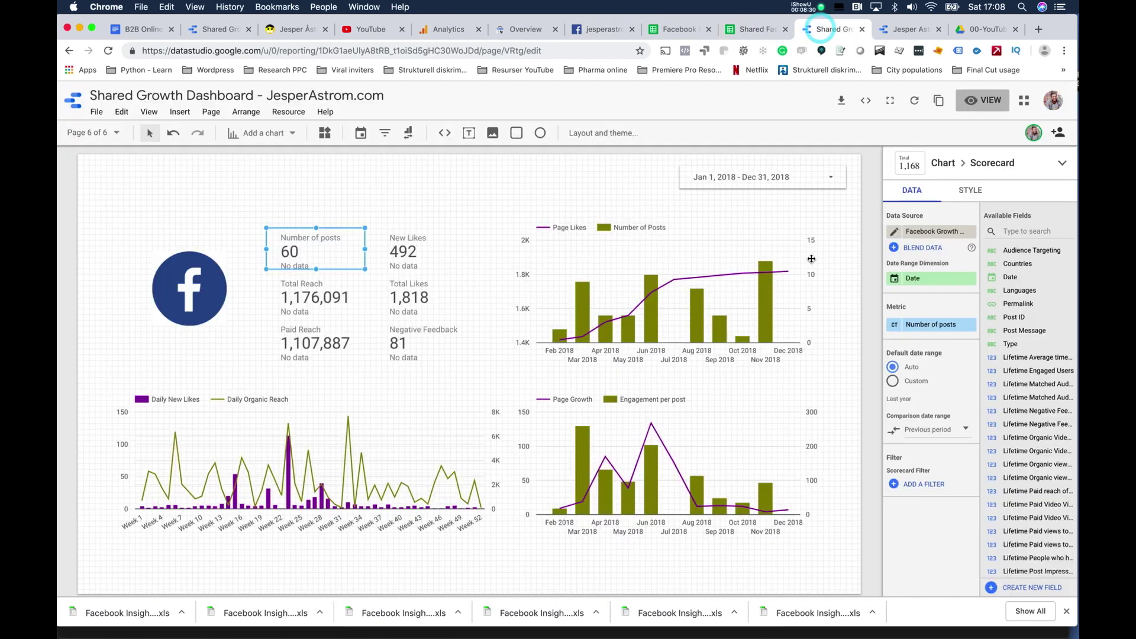
pyautogui.click(890, 30)
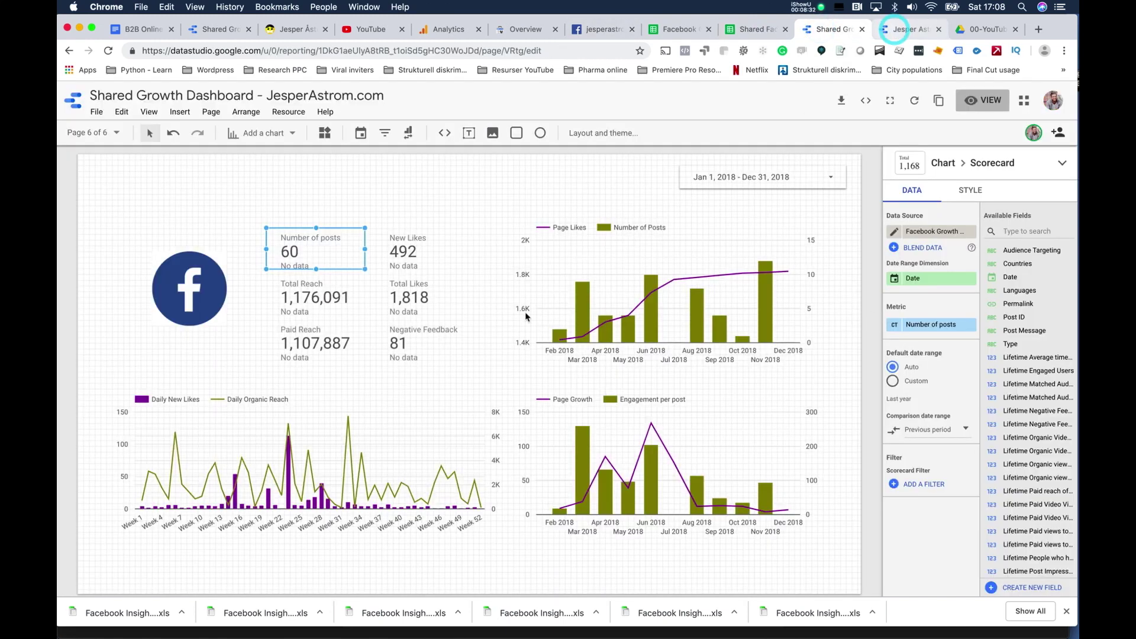
# Shrink the scorecard to fit closely around its content and name its Count metric "Number of Posts".
pyautogui.click(647, 360)
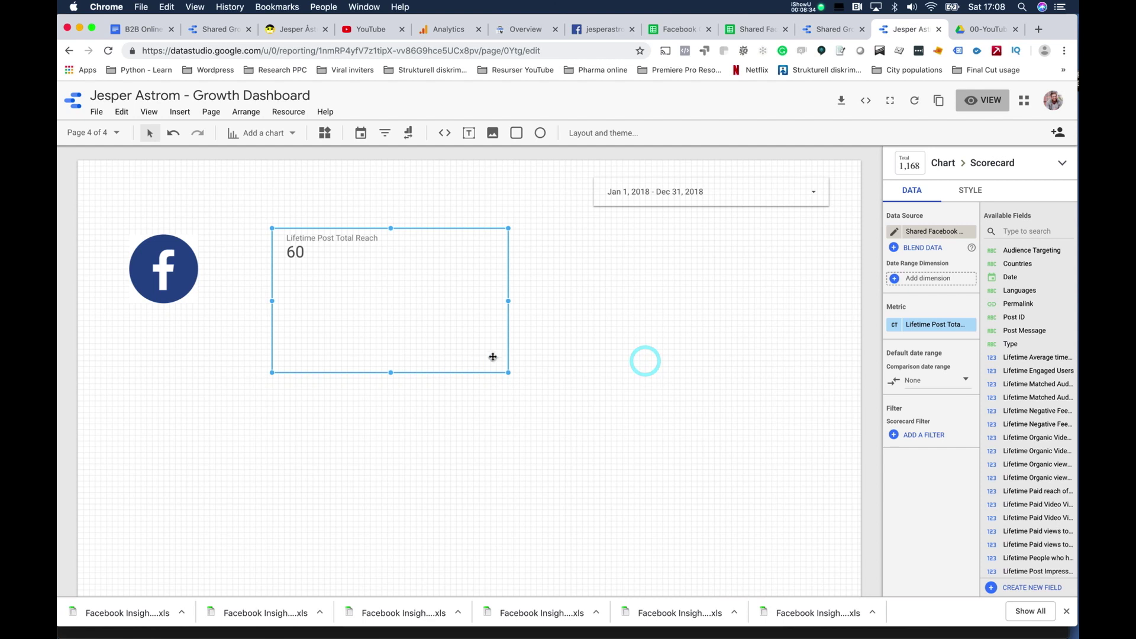
pyautogui.moveTo(508, 373); pyautogui.dragTo(372, 291)
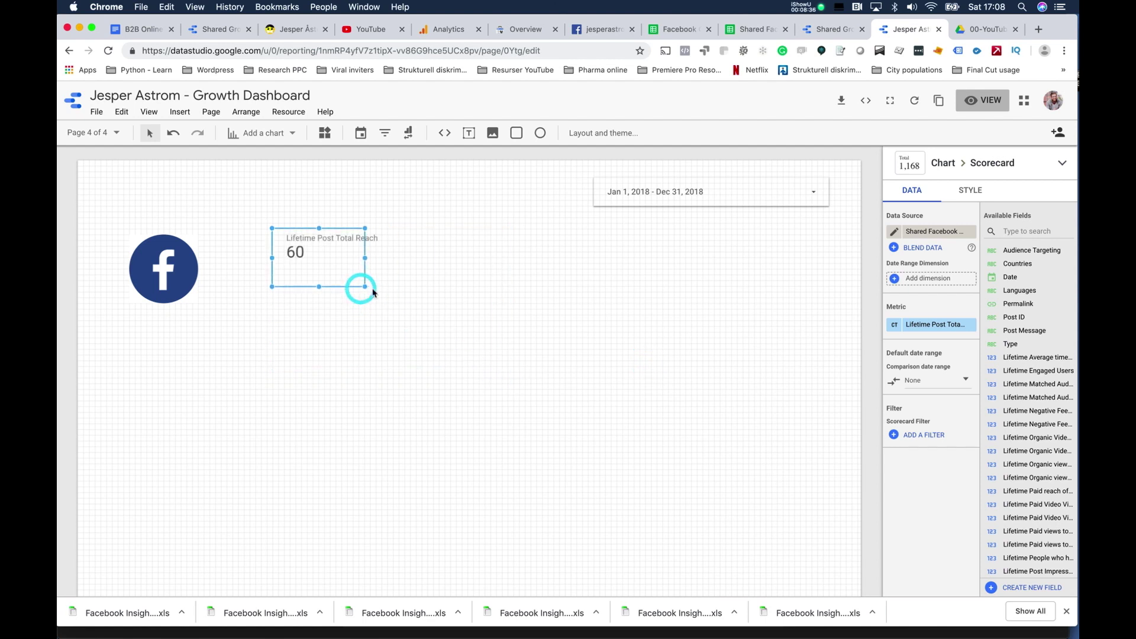
pyautogui.click(892, 323)
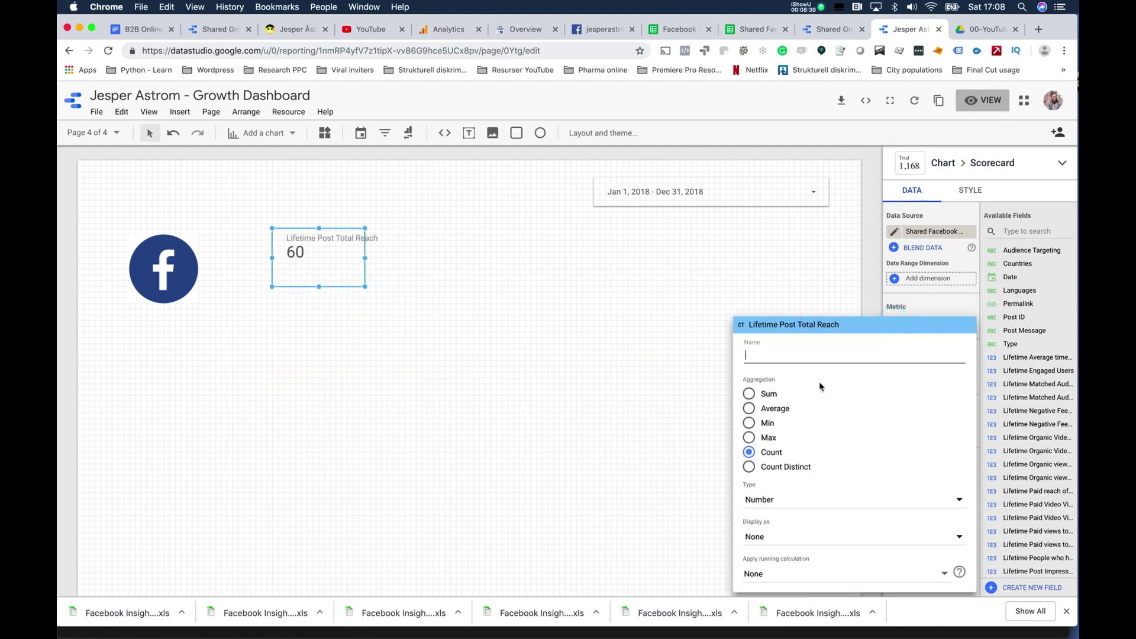
pyautogui.write('Nu')
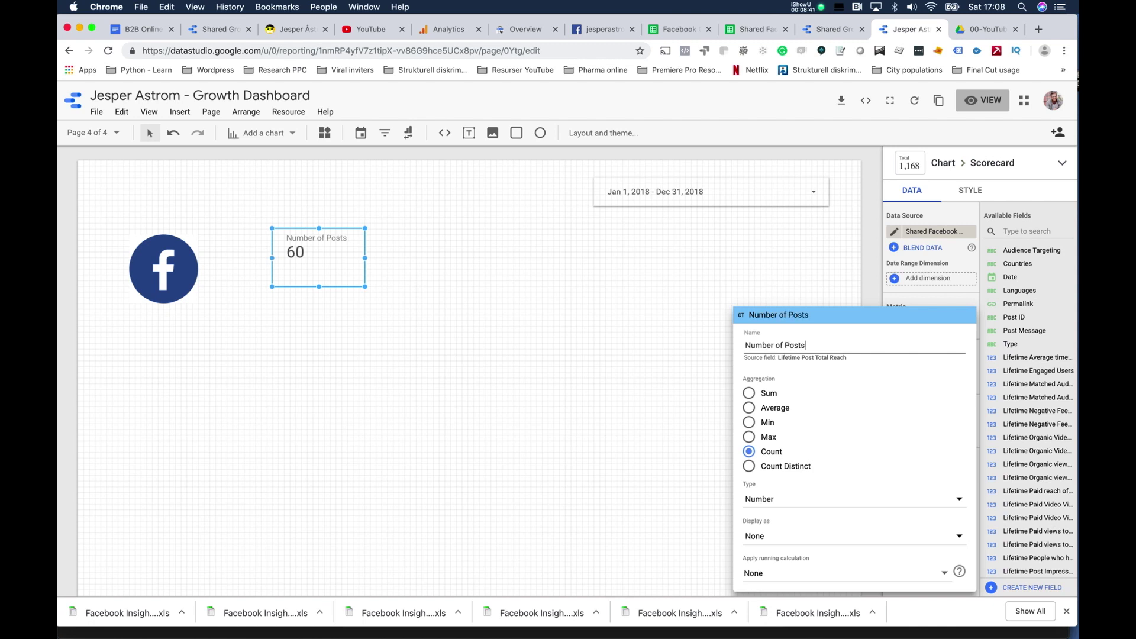
pyautogui.write('mber of Posts')
pyautogui.press('Return')
pyautogui.moveTo(319, 286); pyautogui.dragTo(319, 278)
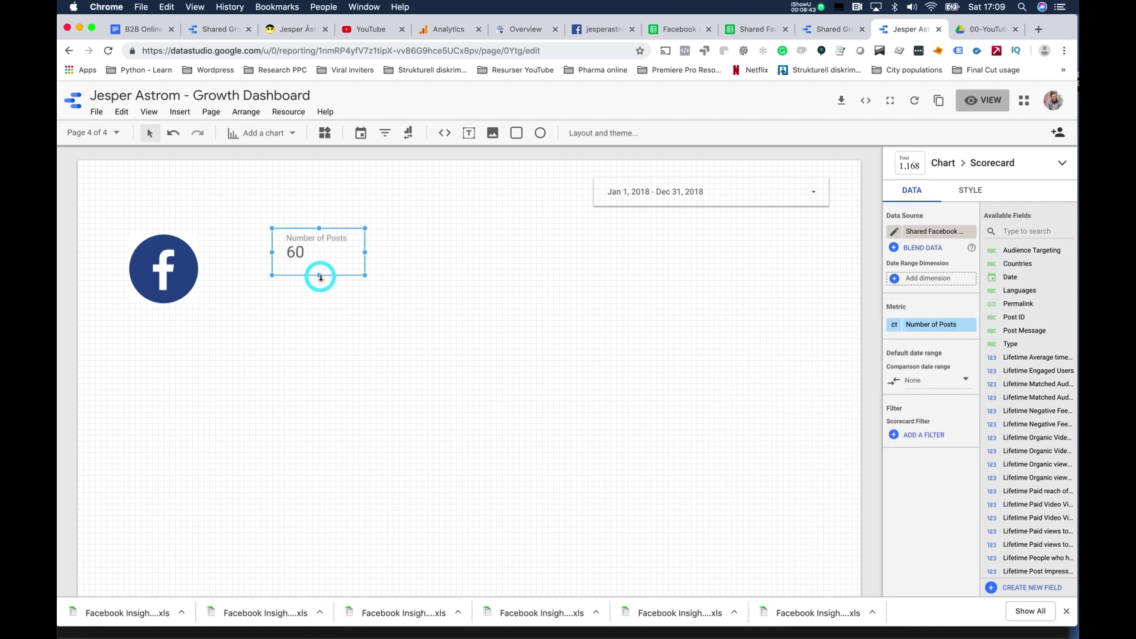
# Duplicate the Number of Posts scorecard directly below itself and set the copy's metric to Lifetime Post Total Reach.
pyautogui.press('super+d')
pyautogui.moveTo(345, 242); pyautogui.dragTo(335, 269)
pyautogui.click(935, 325)
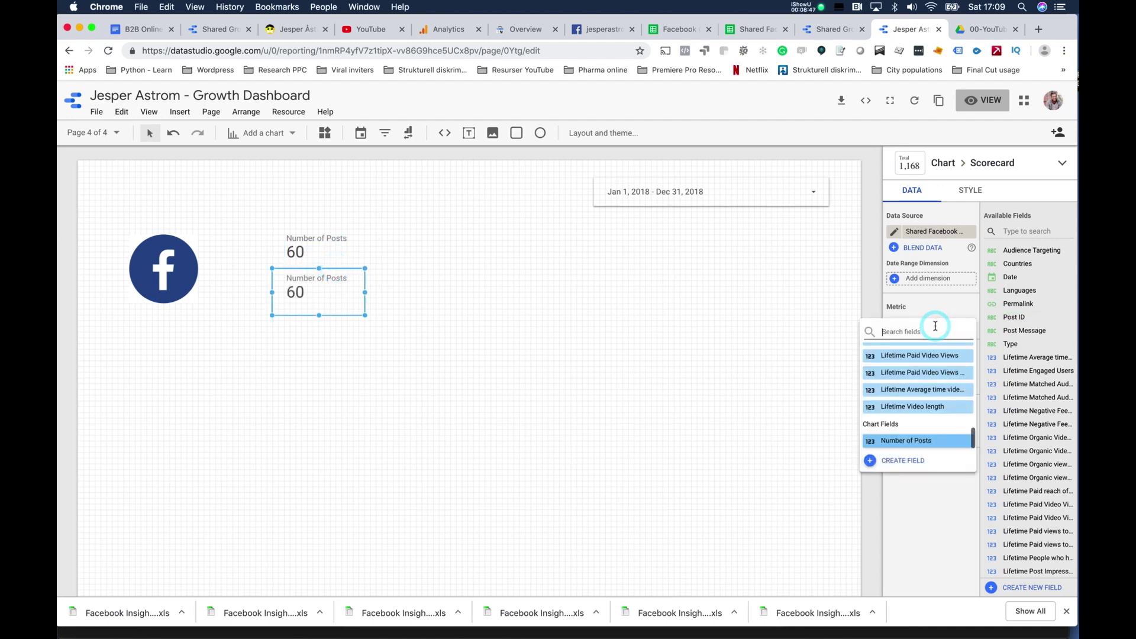
pyautogui.write('reach')
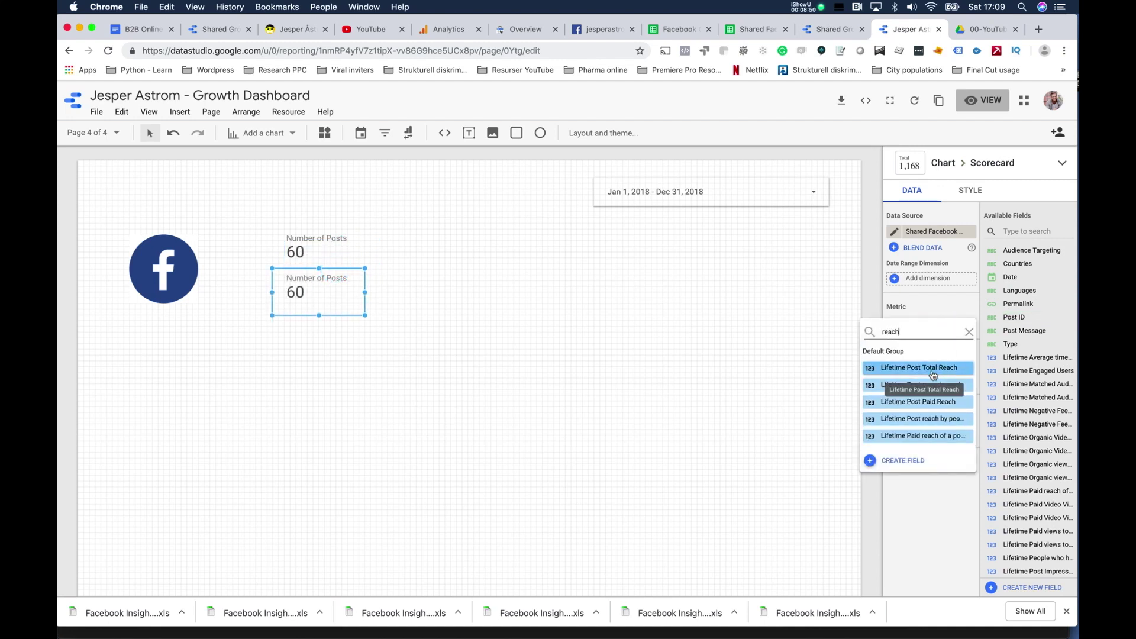
pyautogui.click(930, 369)
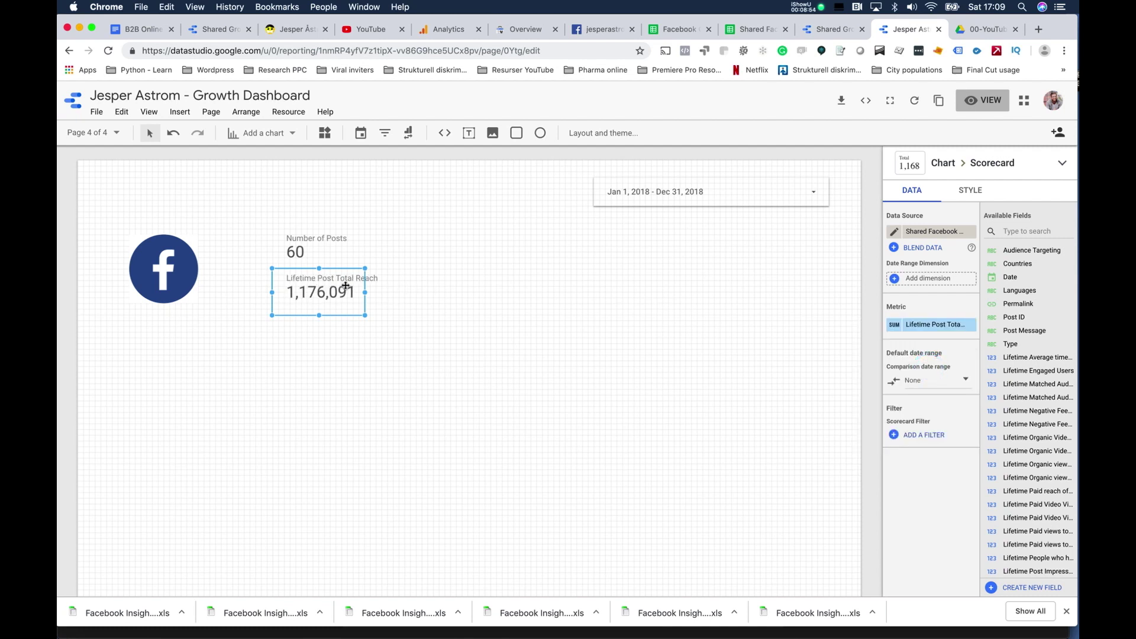
# Duplicate the Lifetime Post Total Reach scorecard directly below itself and set the copy's aggregation to Average.
pyautogui.moveTo(346, 286); pyautogui.dragTo(334, 312)
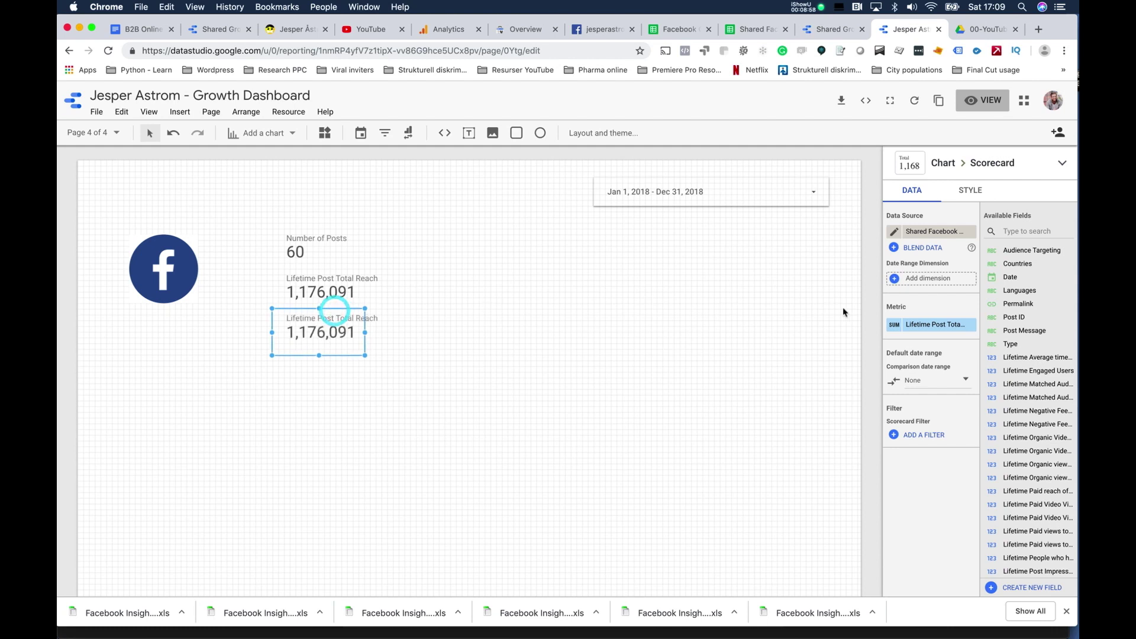
pyautogui.click(926, 321)
pyautogui.write('reach')
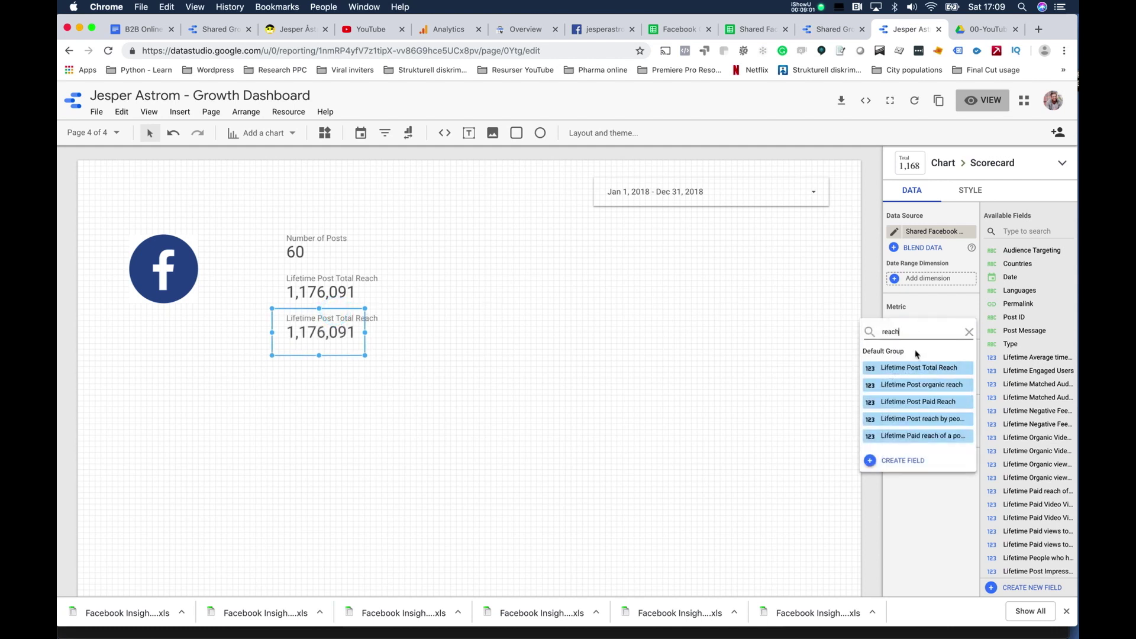
pyautogui.click(916, 368)
pyautogui.click(892, 322)
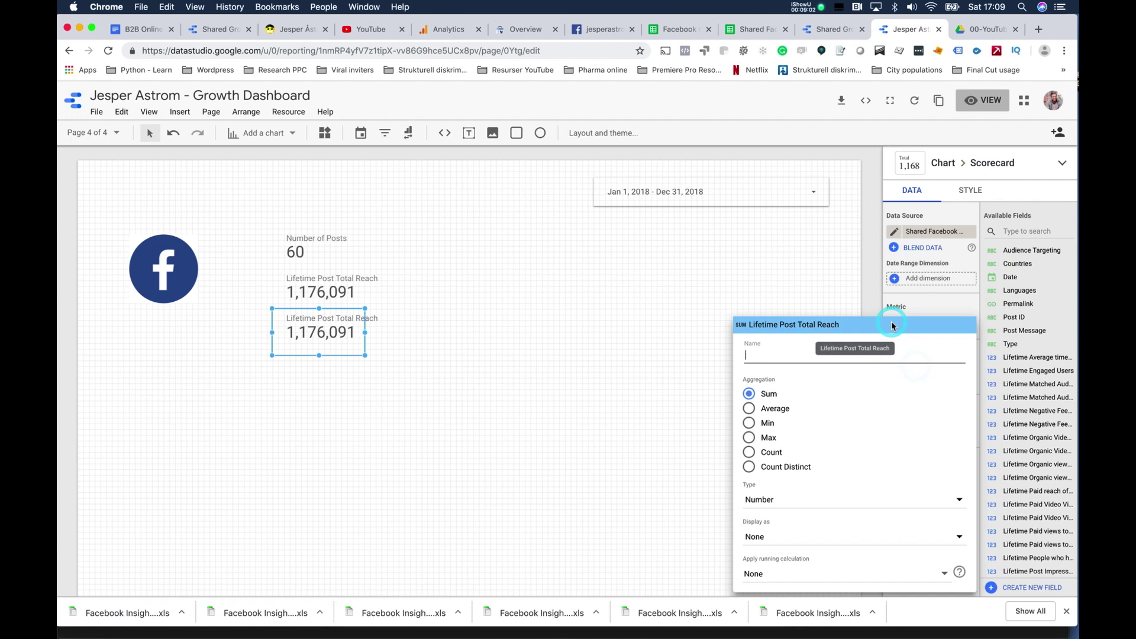
pyautogui.click(767, 408)
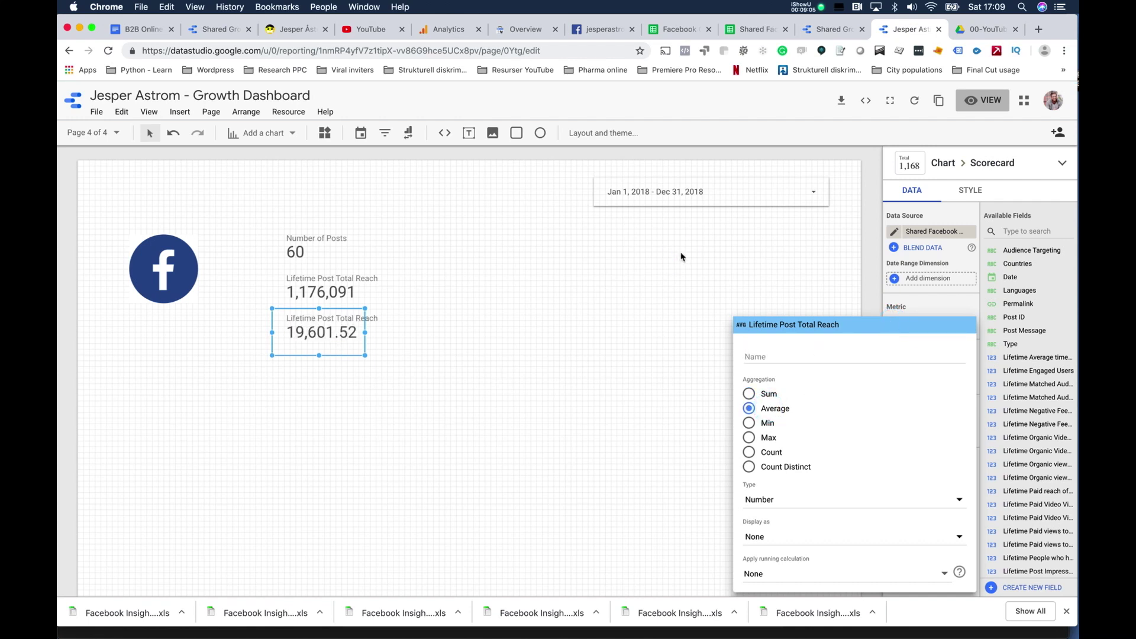
pyautogui.click(681, 256)
# Duplicate the average reach scorecard and place the copy to the right of the Number of Posts scorecard.
pyautogui.click(311, 279)
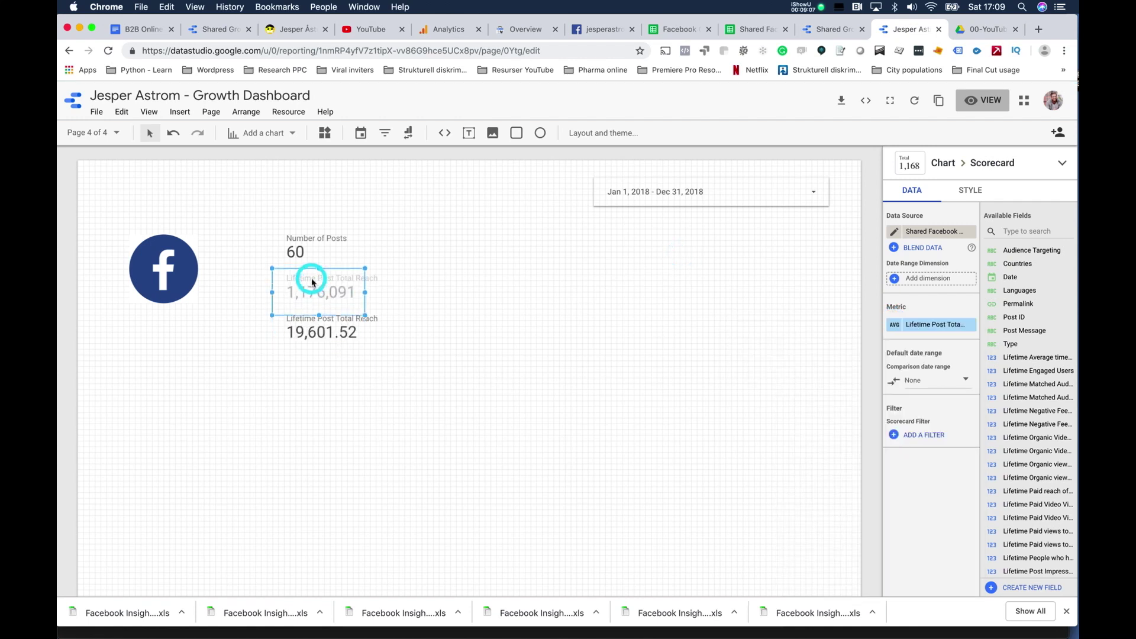
pyautogui.click(329, 324)
pyautogui.hotkey('ctrl', 'd')
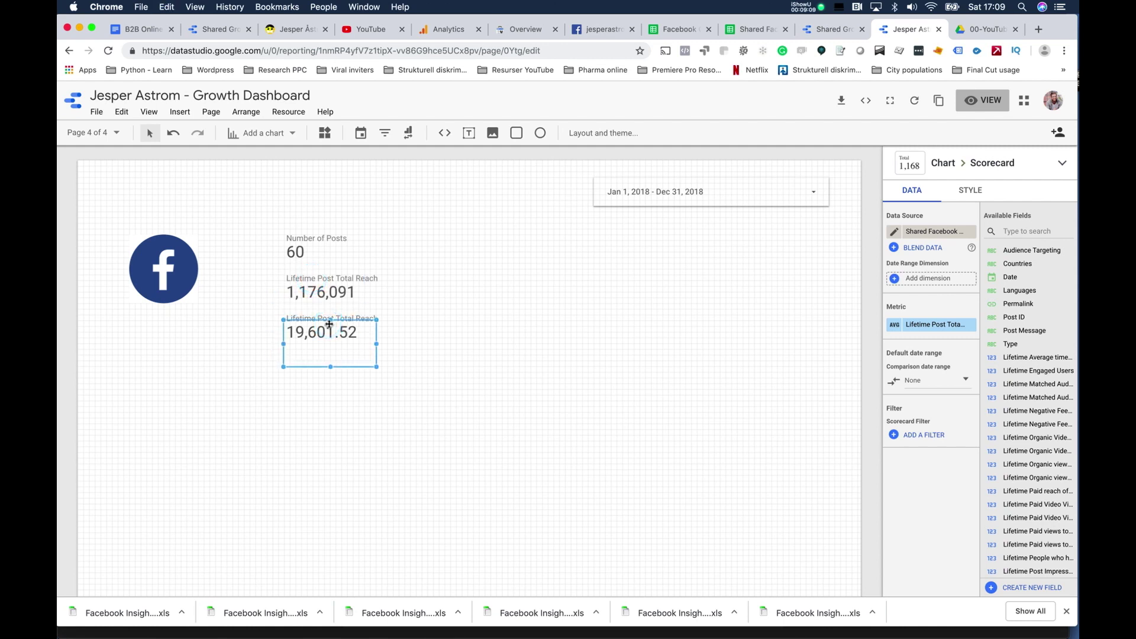
pyautogui.moveTo(329, 323); pyautogui.dragTo(432, 224)
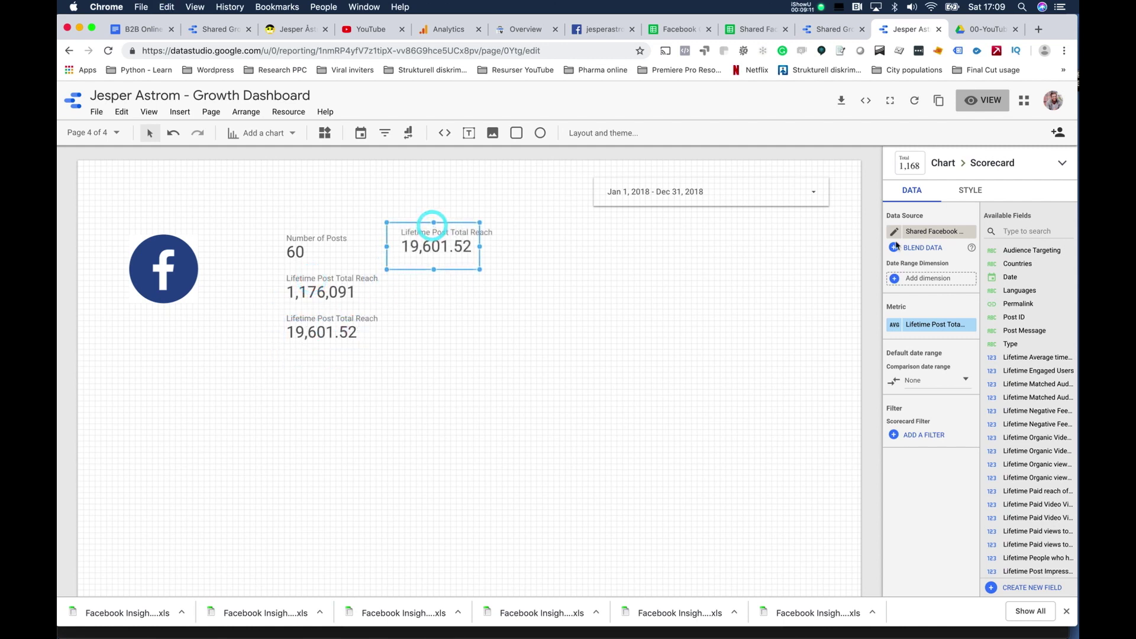
pyautogui.click(932, 325)
pyautogui.write('like')
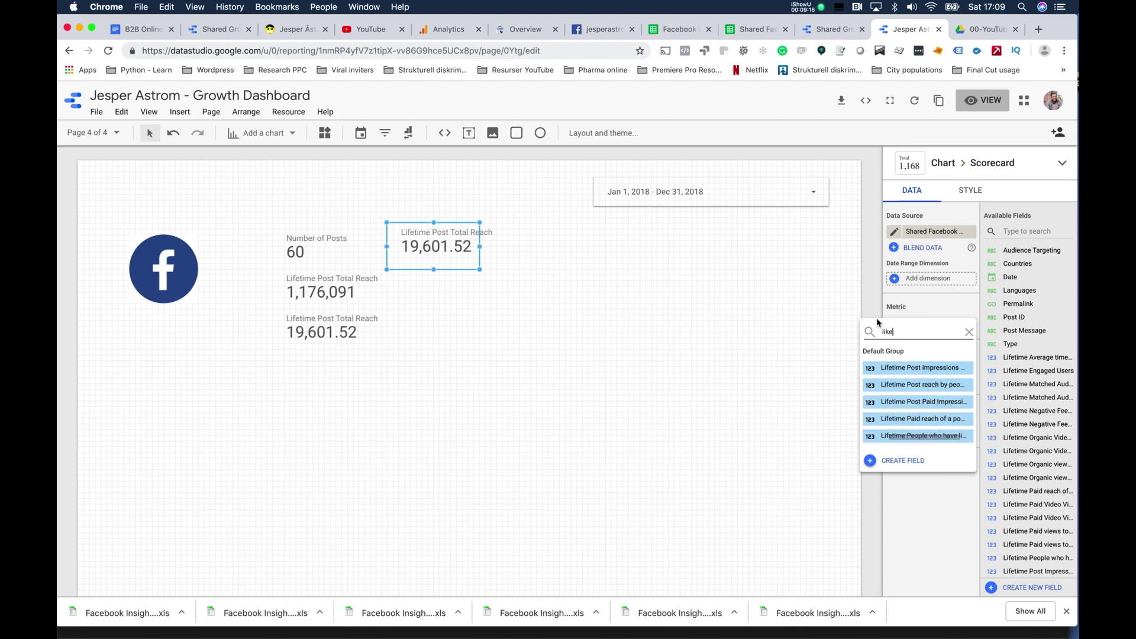
pyautogui.click(968, 332)
pyautogui.click(798, 276)
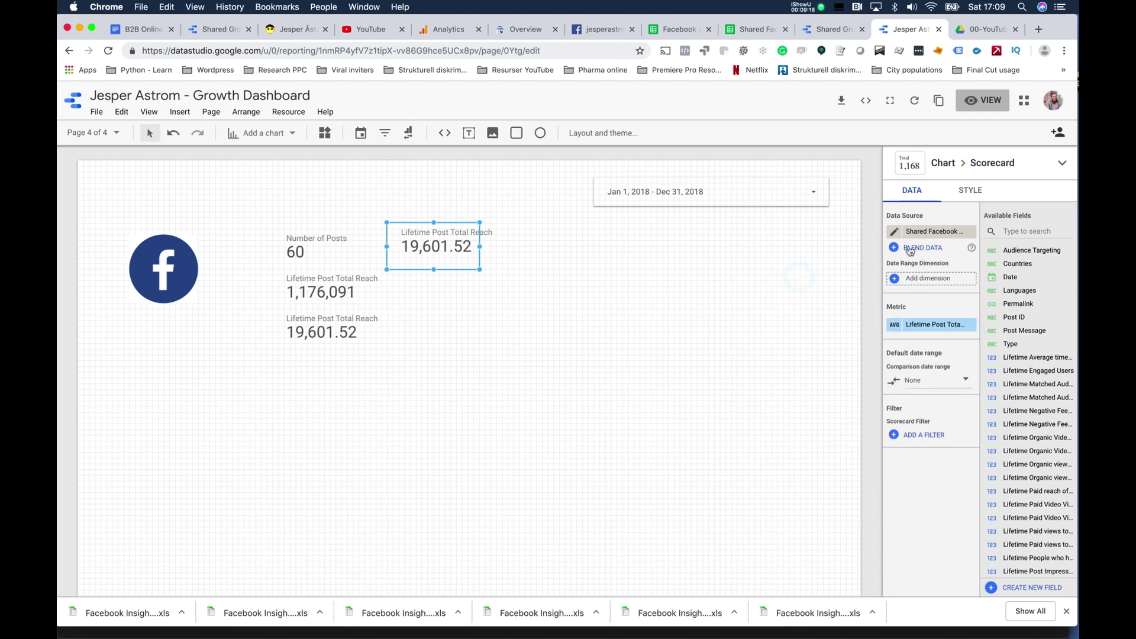
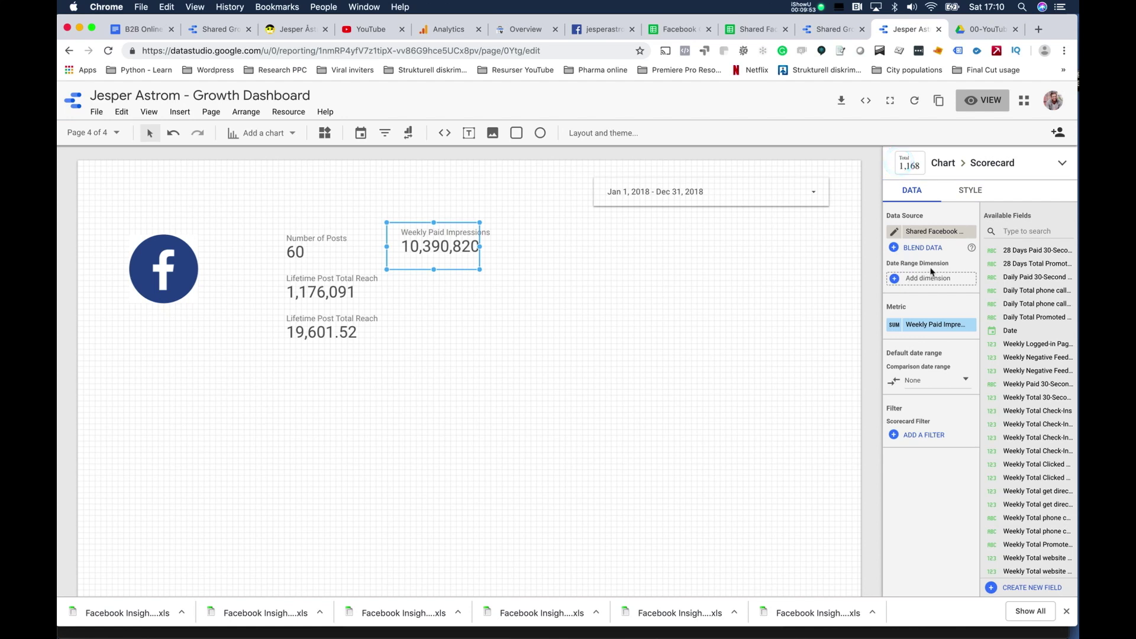
# Search the available fields for "like", set the scorecard's metric to Daily New Likes and align it with the Number of Posts scorecard.
pyautogui.click(1021, 232)
pyautogui.write('like')
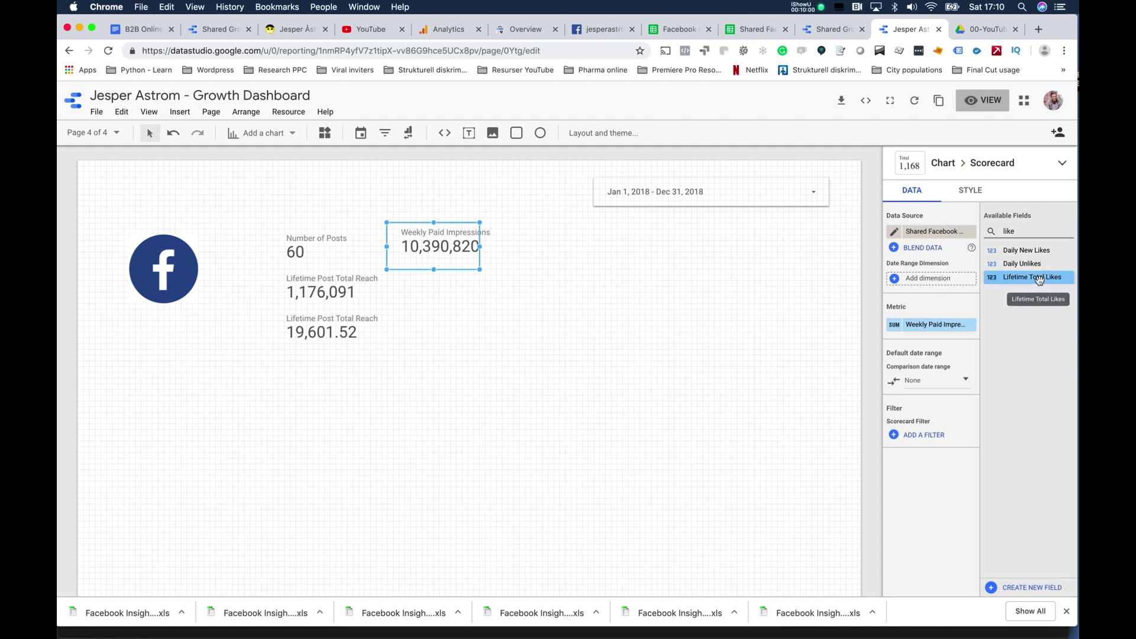
pyautogui.moveTo(1036, 251); pyautogui.dragTo(943, 326)
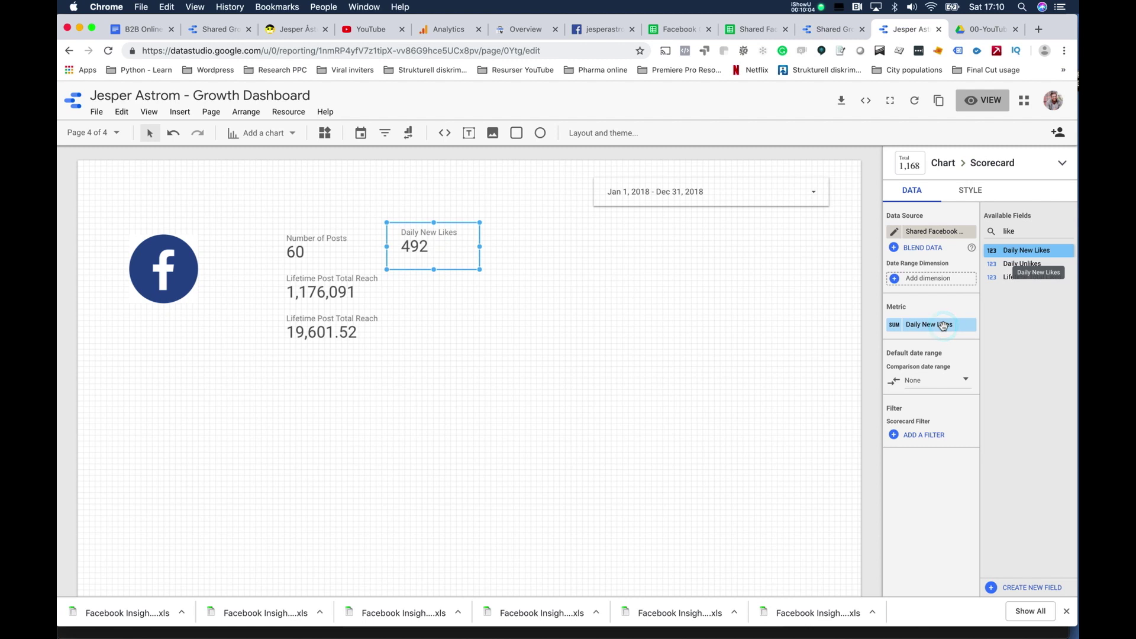
pyautogui.moveTo(463, 226); pyautogui.dragTo(463, 232)
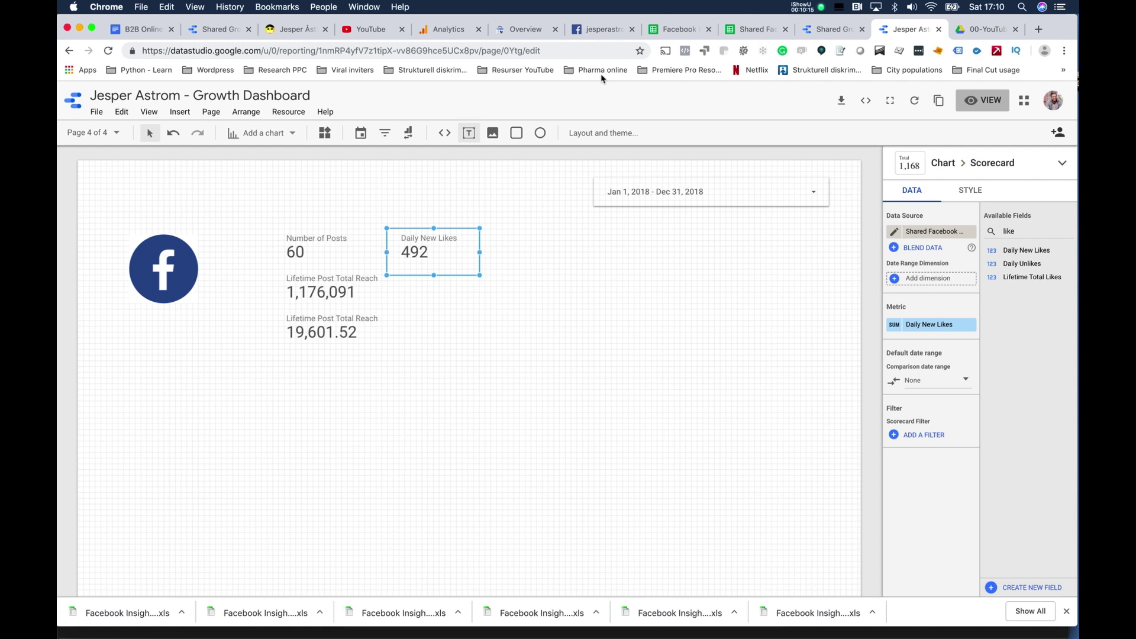
# Following the Shared Growth Dashboard, duplicate the Daily New Likes scorecard below itself and give the copy the Lifetime Total Likes metric with Max aggregation.
pyautogui.click(824, 30)
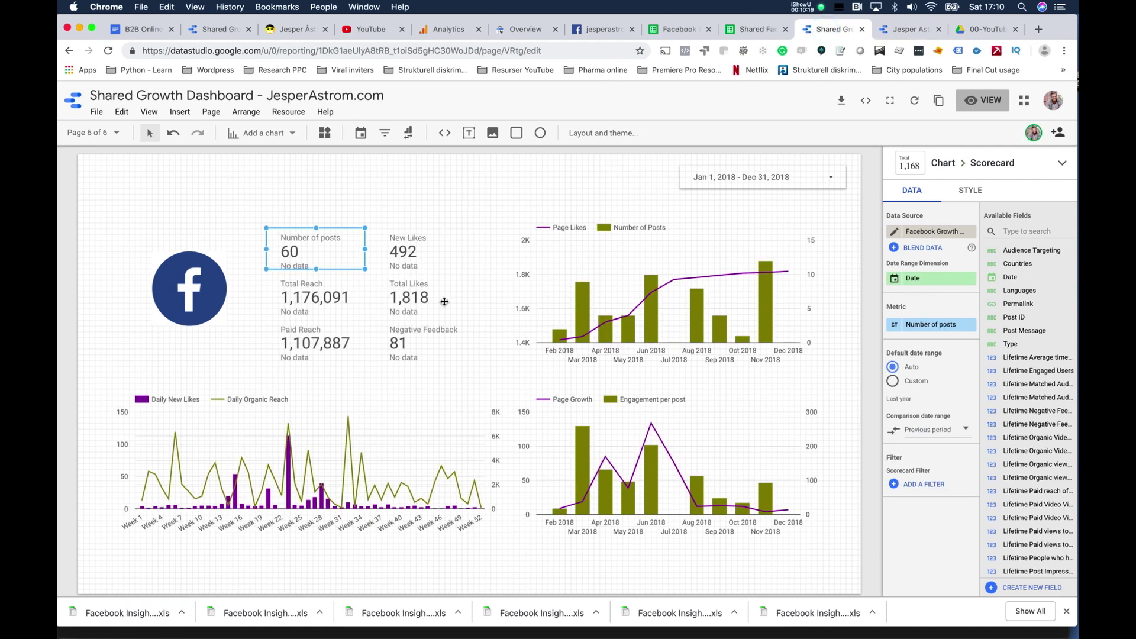
pyautogui.click(900, 30)
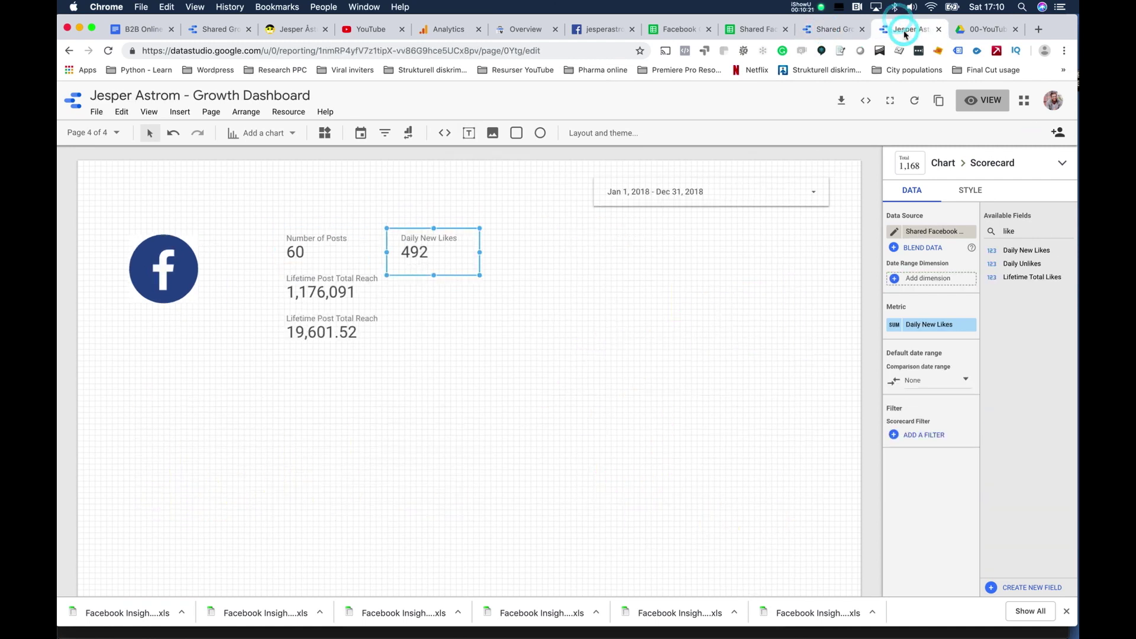
pyautogui.click(435, 249)
pyautogui.moveTo(436, 249); pyautogui.dragTo(433, 270)
pyautogui.click(931, 325)
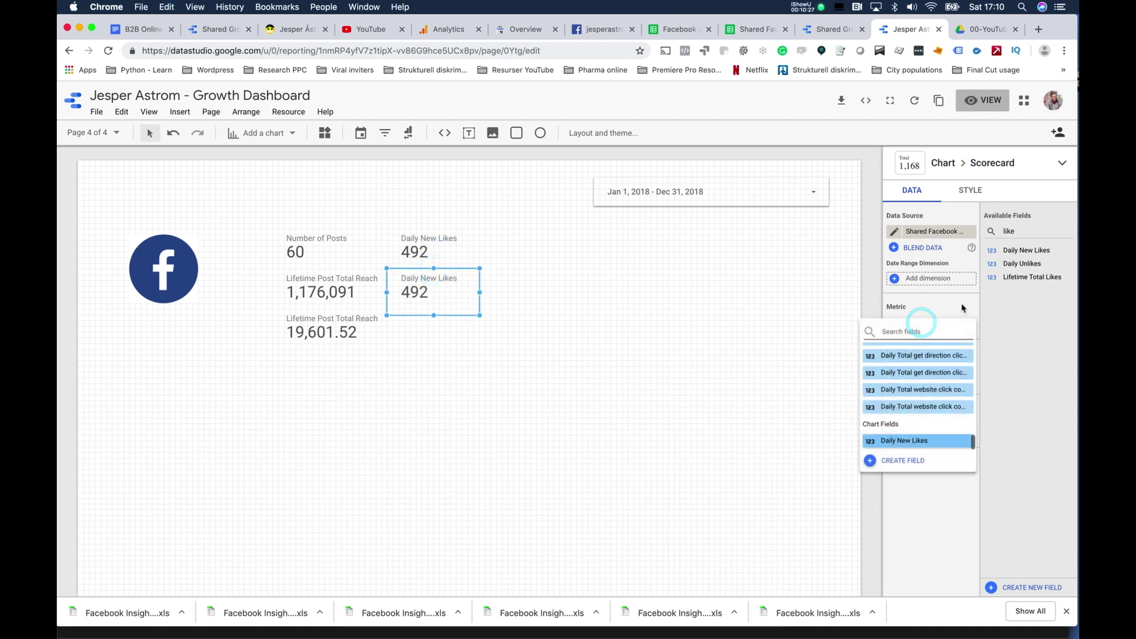
pyautogui.moveTo(1029, 277); pyautogui.dragTo(931, 327)
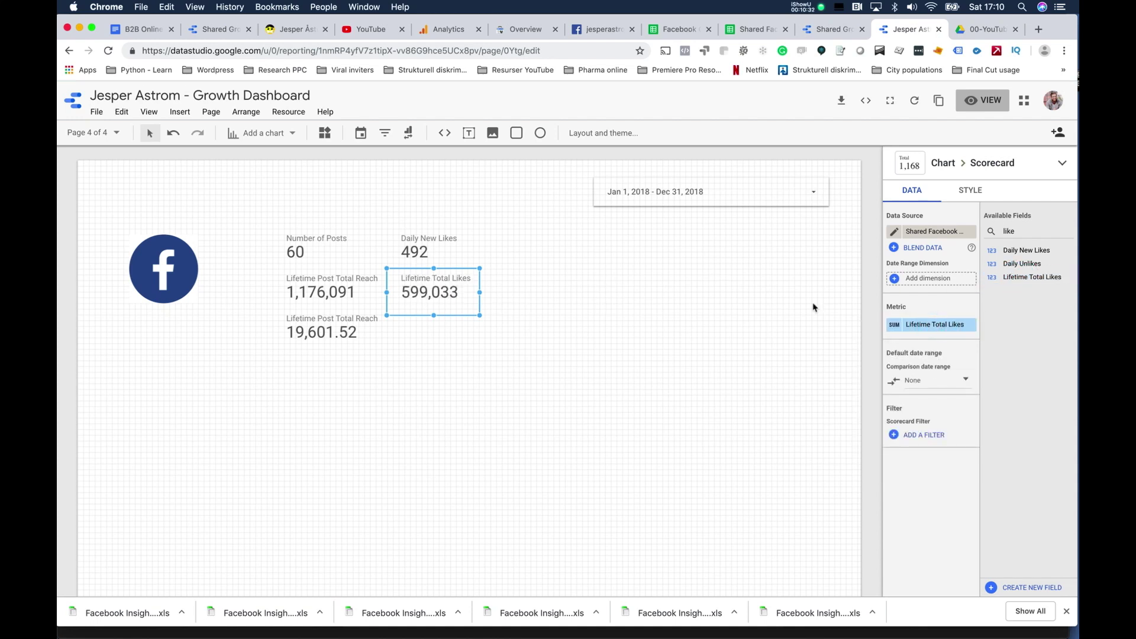
pyautogui.click(890, 325)
pyautogui.click(765, 441)
pyautogui.click(435, 281)
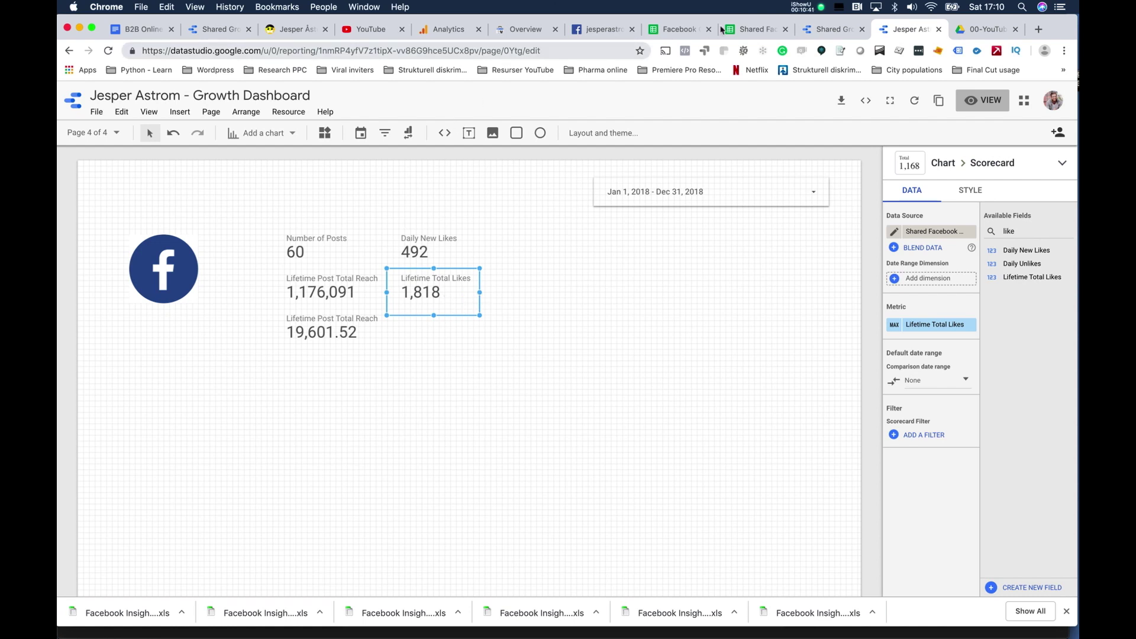
# Compare the total likes with the Shared Growth Dashboard and with the 2018/12 Page Likes formula on the Annual Growth 2018 sheet.
pyautogui.click(835, 29)
pyautogui.click(901, 29)
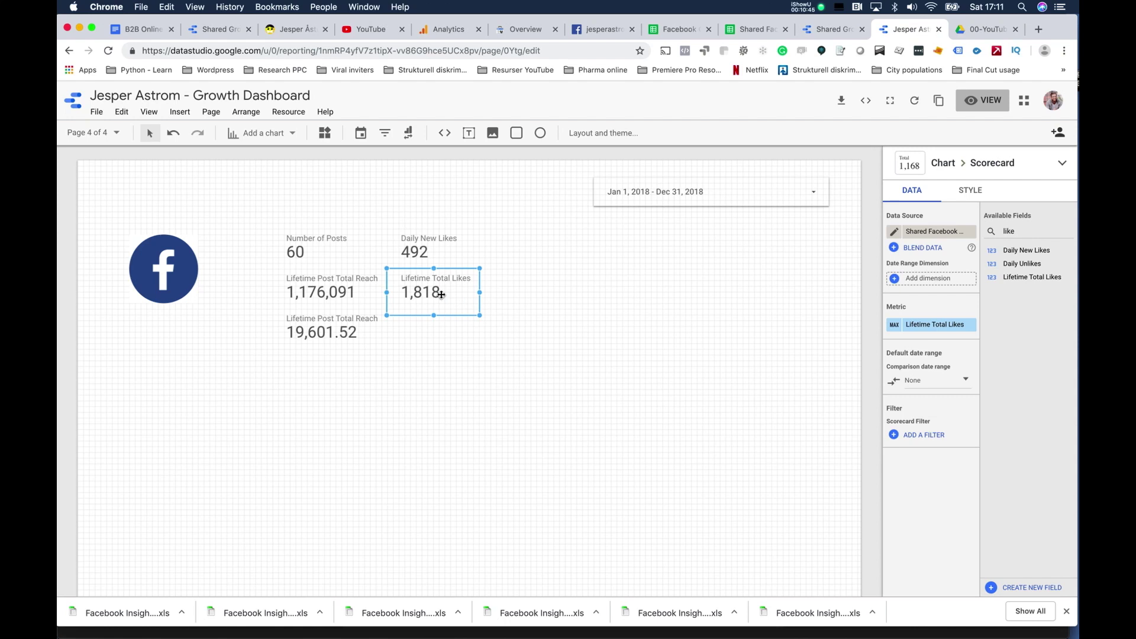
pyautogui.click(749, 28)
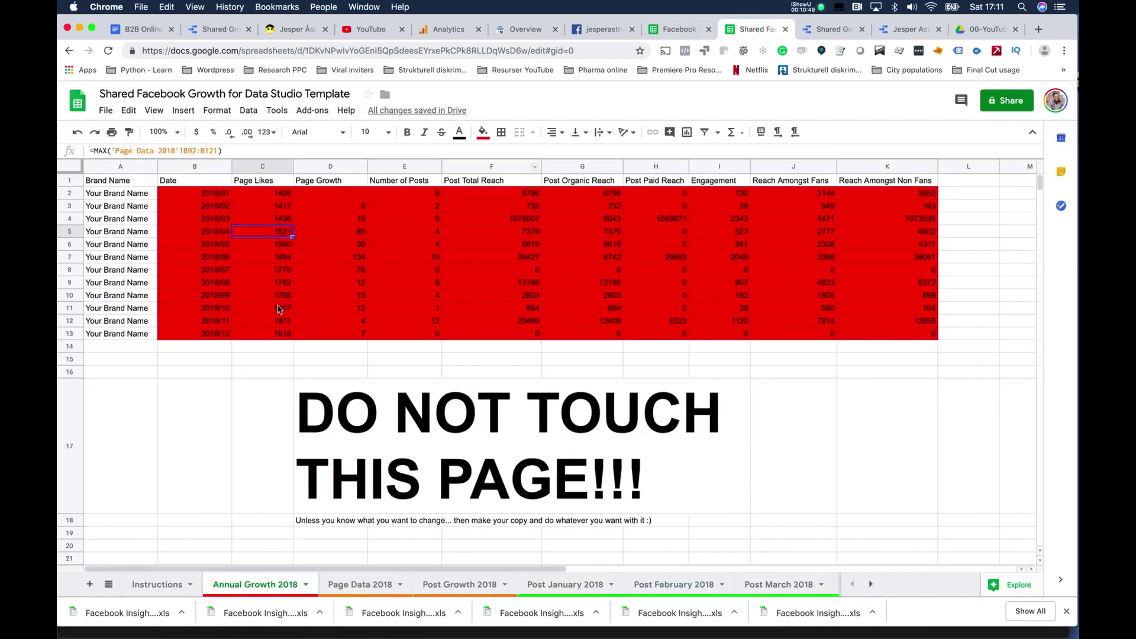
pyautogui.click(270, 335)
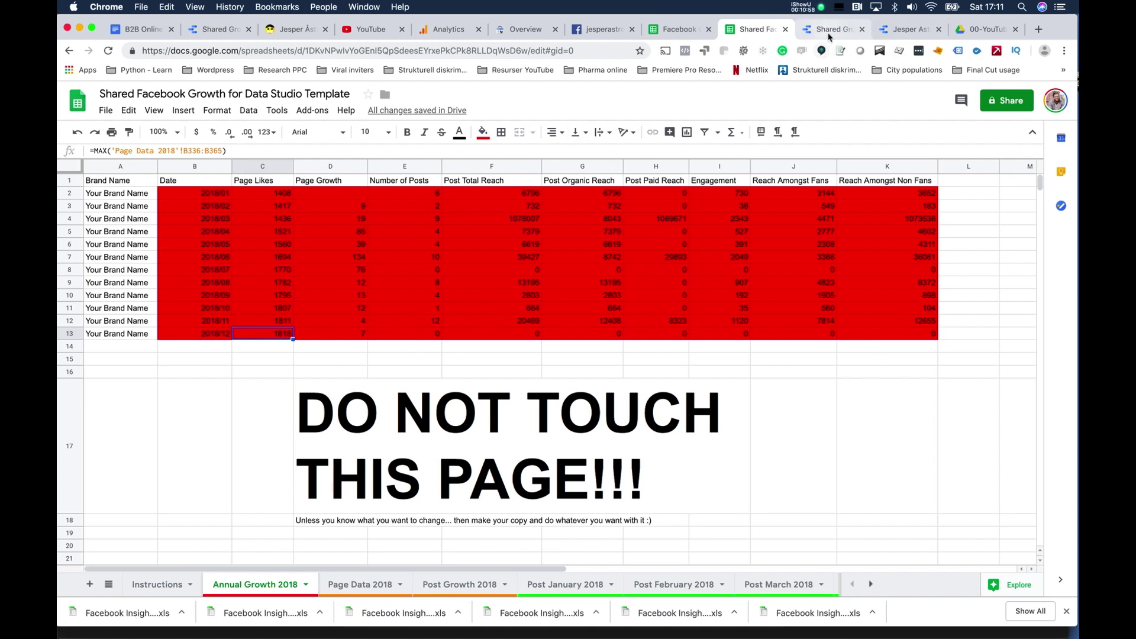
pyautogui.click(907, 36)
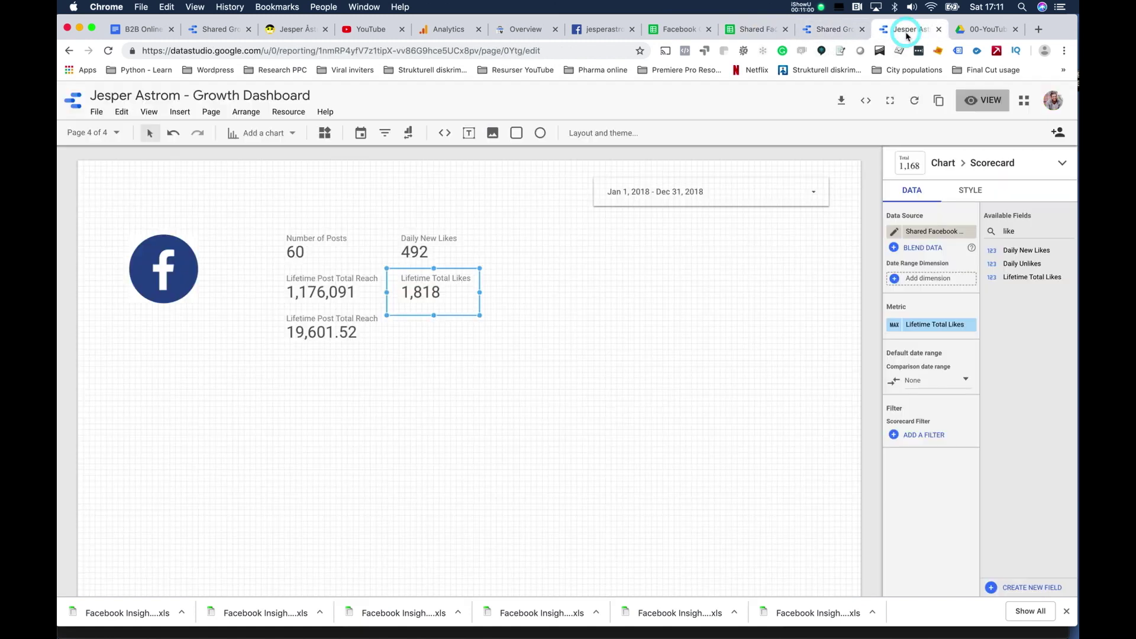
pyautogui.click(835, 30)
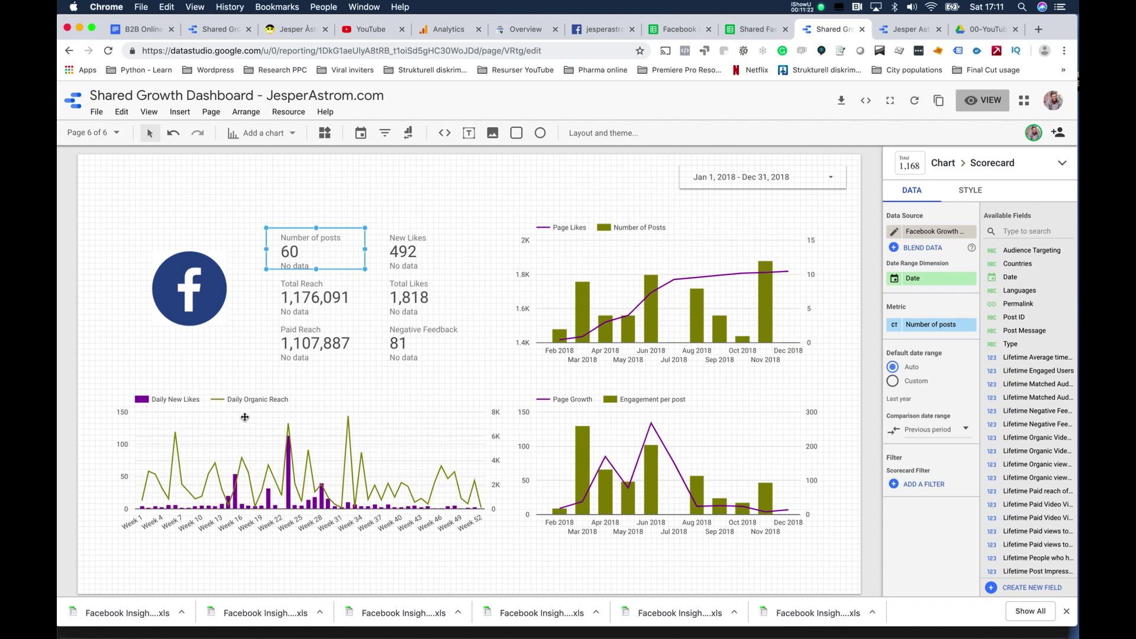
# Following the Shared Growth Dashboard, insert a time series chart below the logo and scorecards and widen it across the page.
pyautogui.click(294, 445)
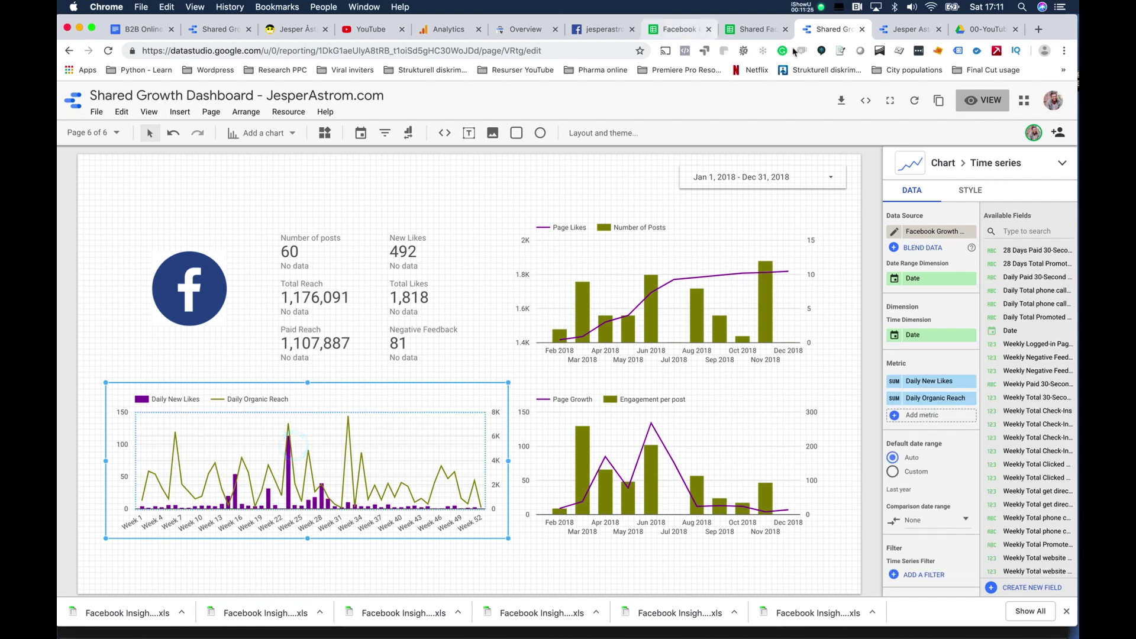
pyautogui.click(906, 29)
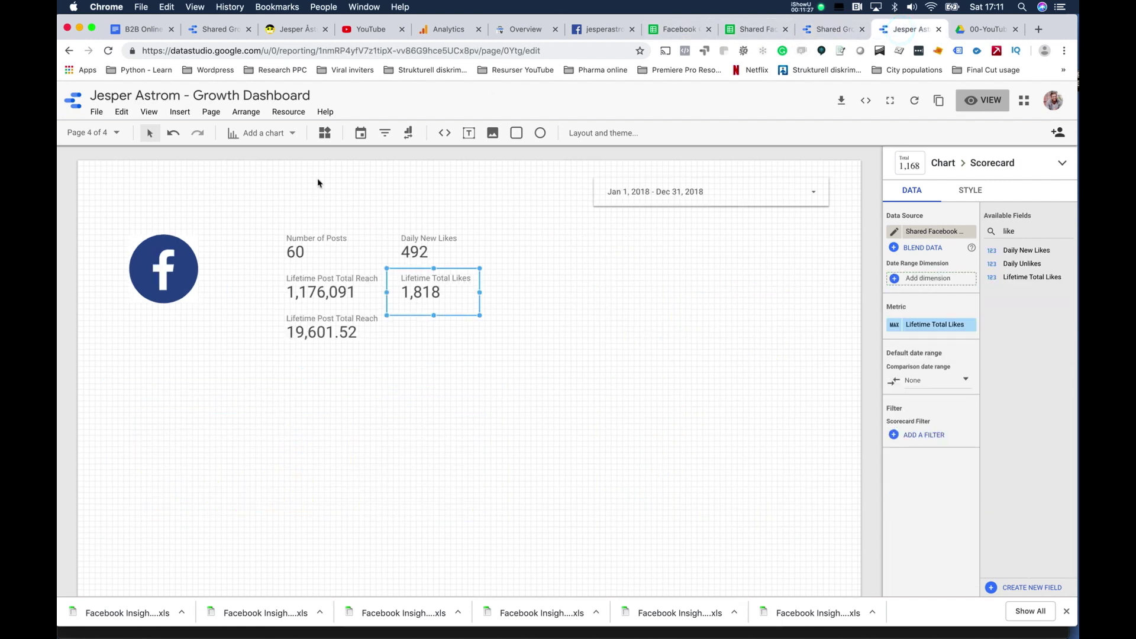
pyautogui.click(269, 116)
pyautogui.click(242, 133)
pyautogui.click(242, 132)
pyautogui.click(246, 262)
pyautogui.click(223, 436)
pyautogui.click(301, 435)
pyautogui.moveTo(301, 435); pyautogui.dragTo(303, 425)
pyautogui.click(360, 453)
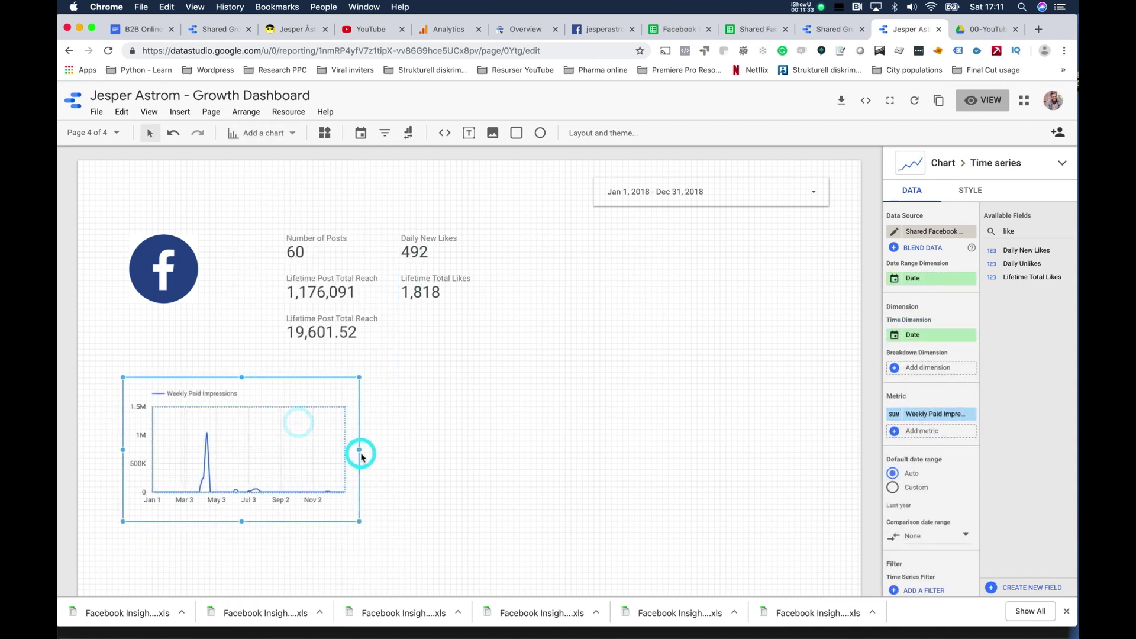
pyautogui.click(303, 443)
pyautogui.moveTo(358, 451); pyautogui.dragTo(577, 454)
# Set the time series chart's metric to Daily New Likes and add Daily Organic Reach as a second metric.
pyautogui.click(916, 415)
pyautogui.write('daily new')
pyautogui.click(926, 458)
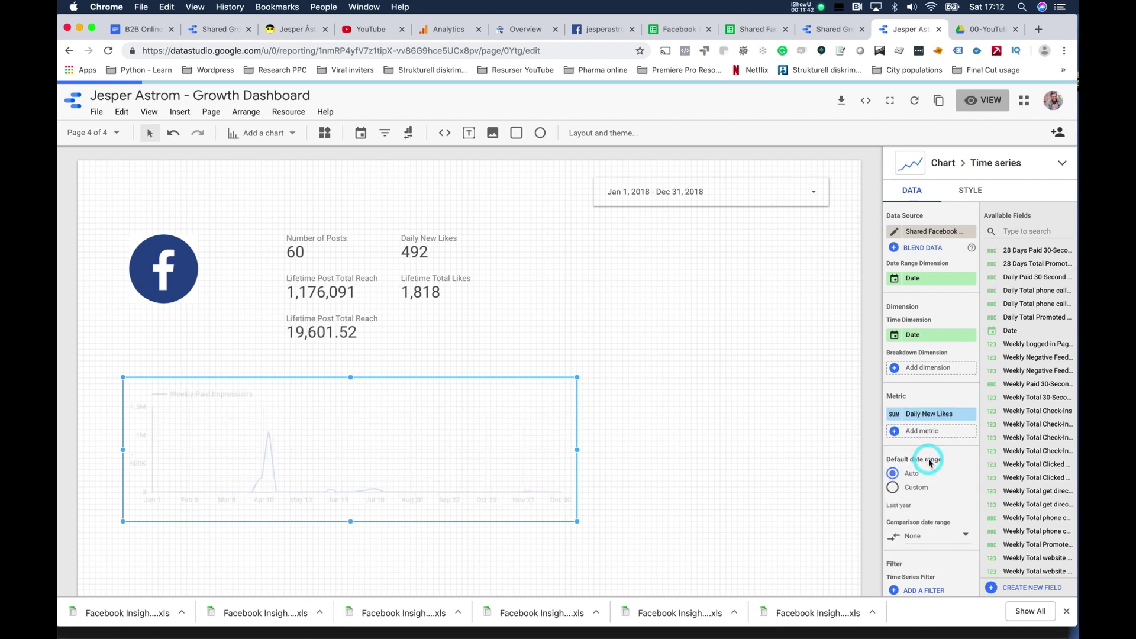
pyautogui.click(828, 29)
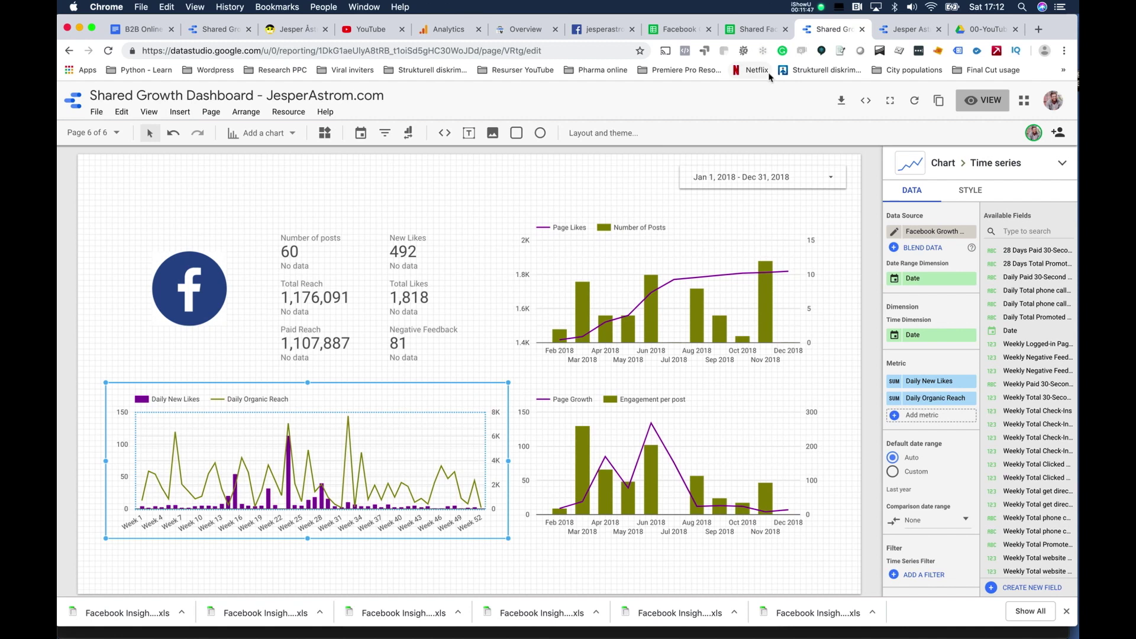
pyautogui.click(904, 30)
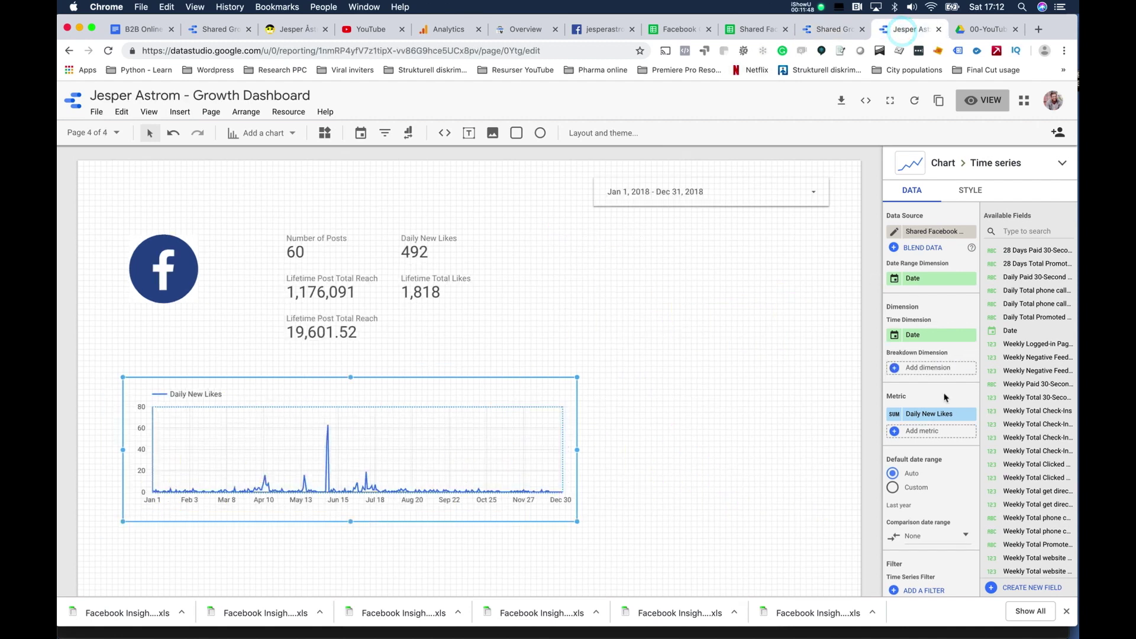
pyautogui.click(926, 430)
pyautogui.write('daily o')
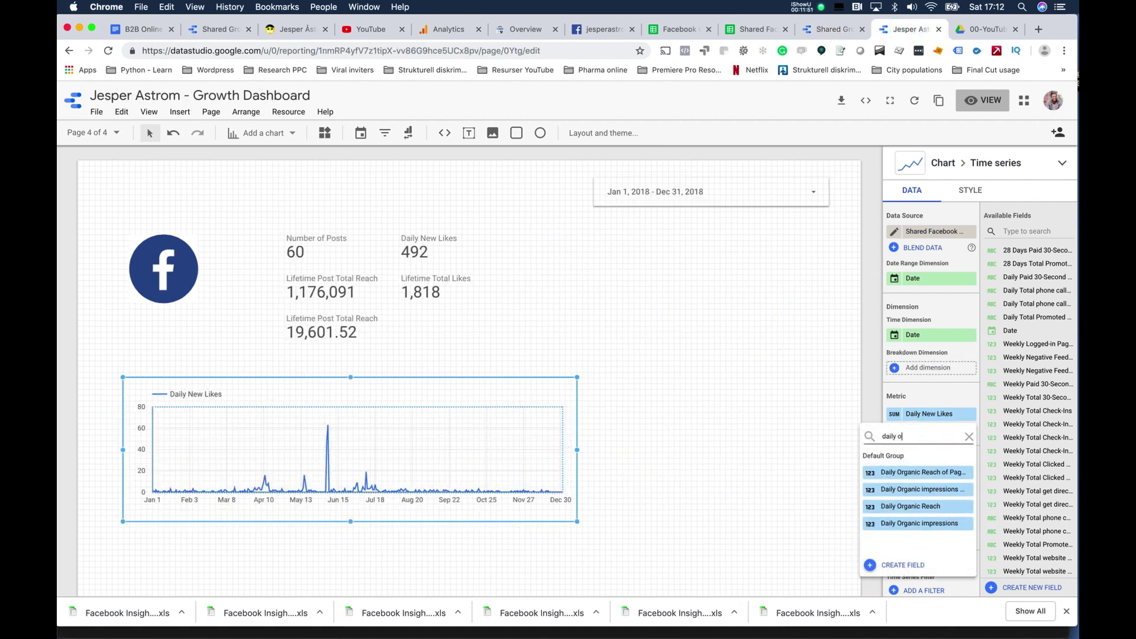
pyautogui.click(929, 506)
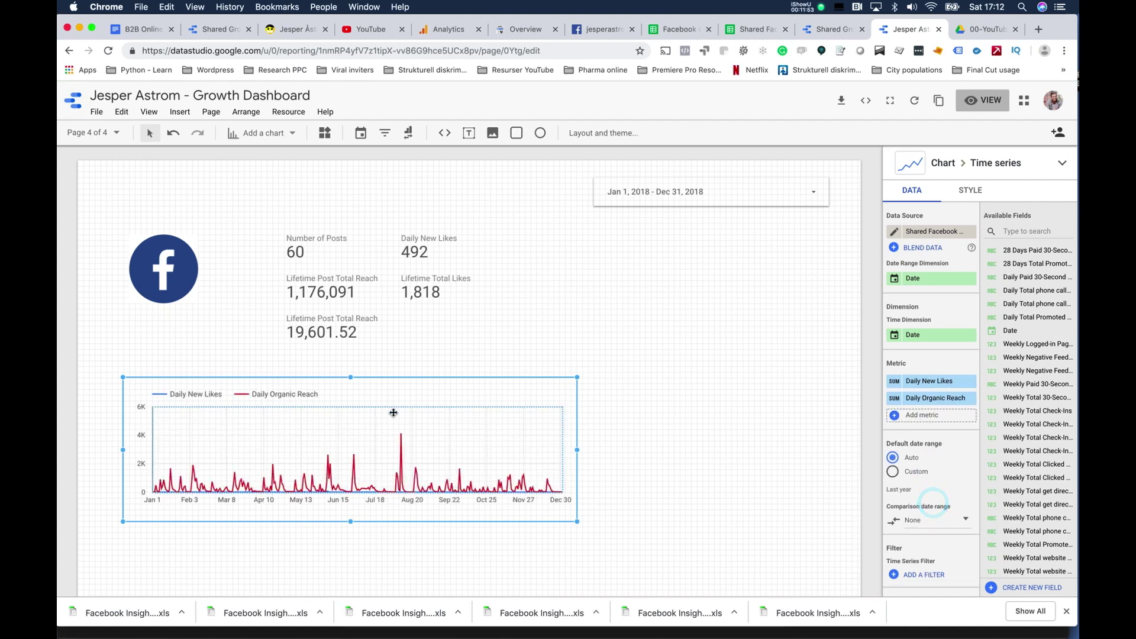
# Plot the Daily Organic Reach series on the right axis and compare the chart with the one in the Shared Growth Dashboard.
pyautogui.click(970, 190)
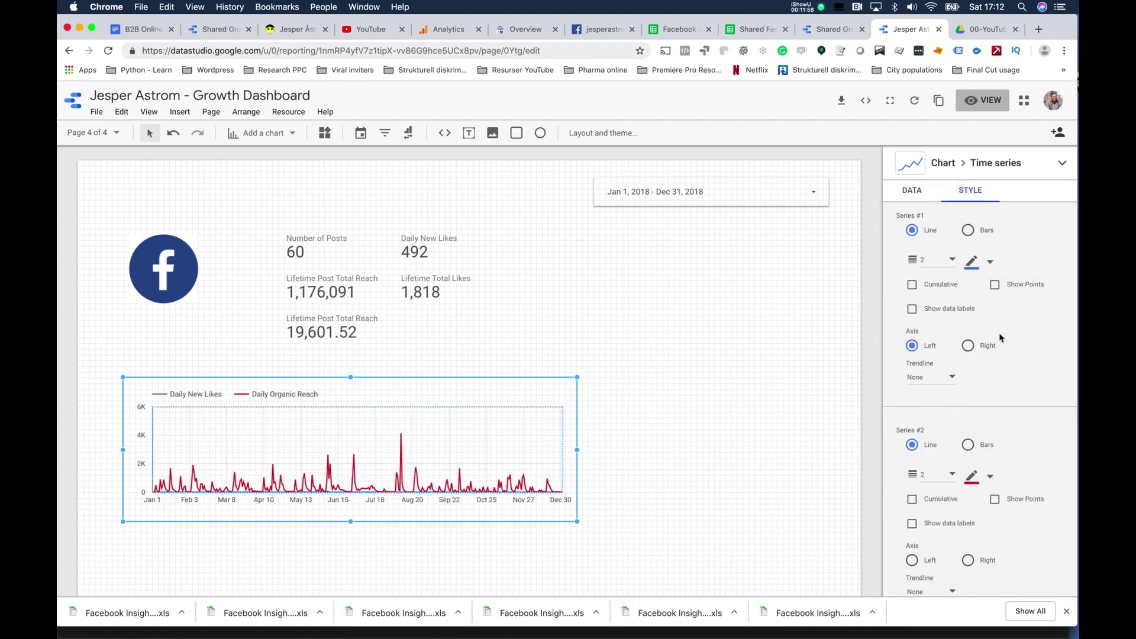
pyautogui.click(974, 559)
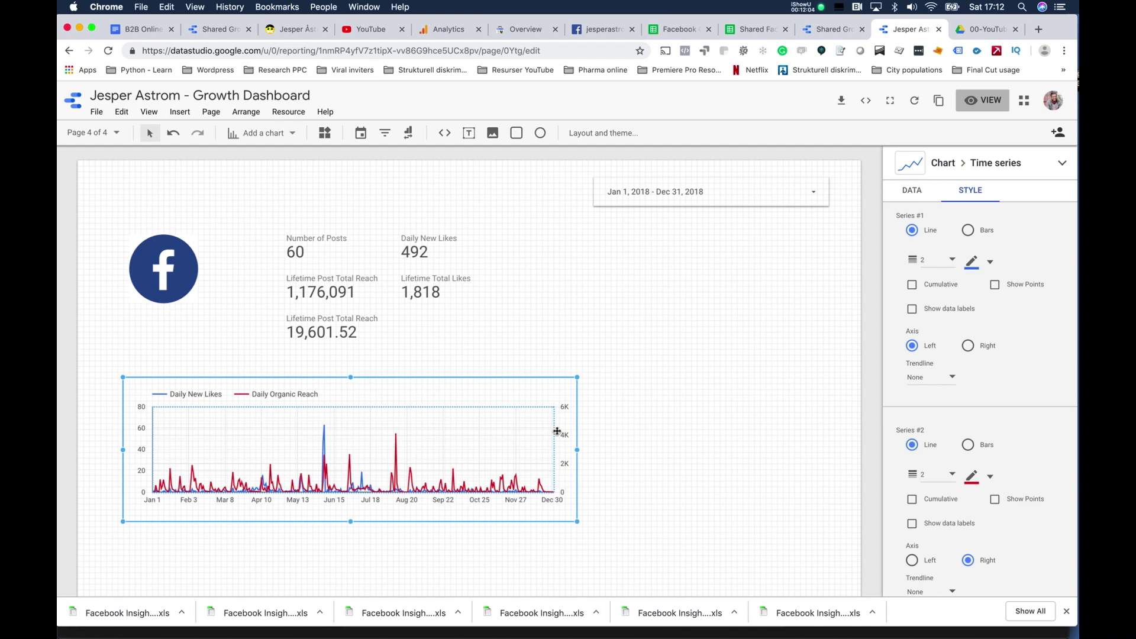
pyautogui.click(814, 31)
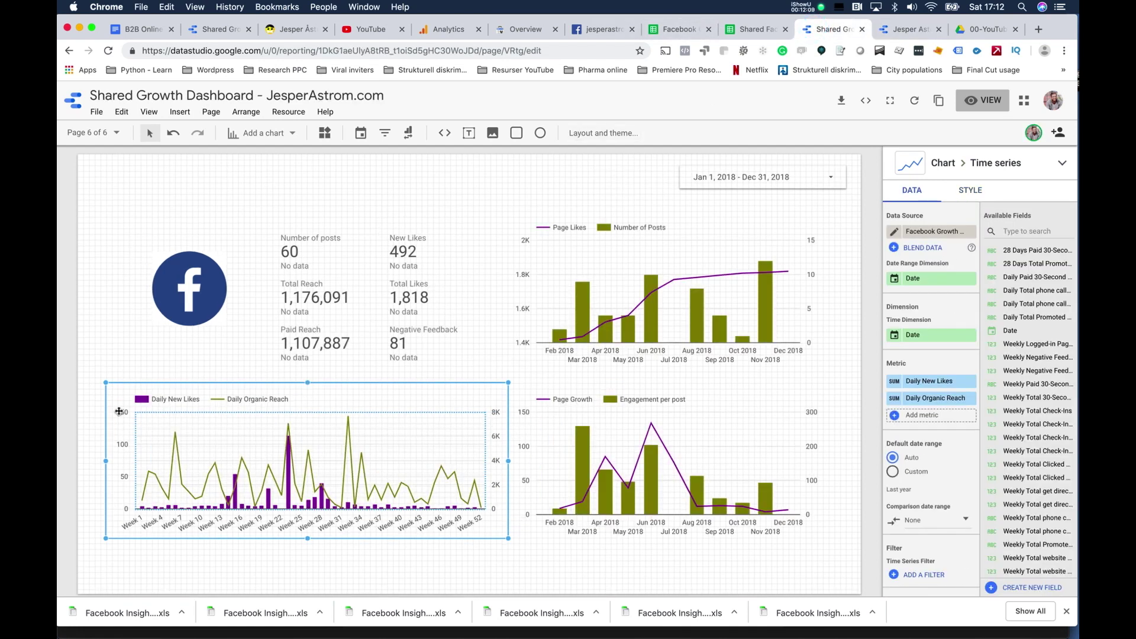
pyautogui.click(898, 29)
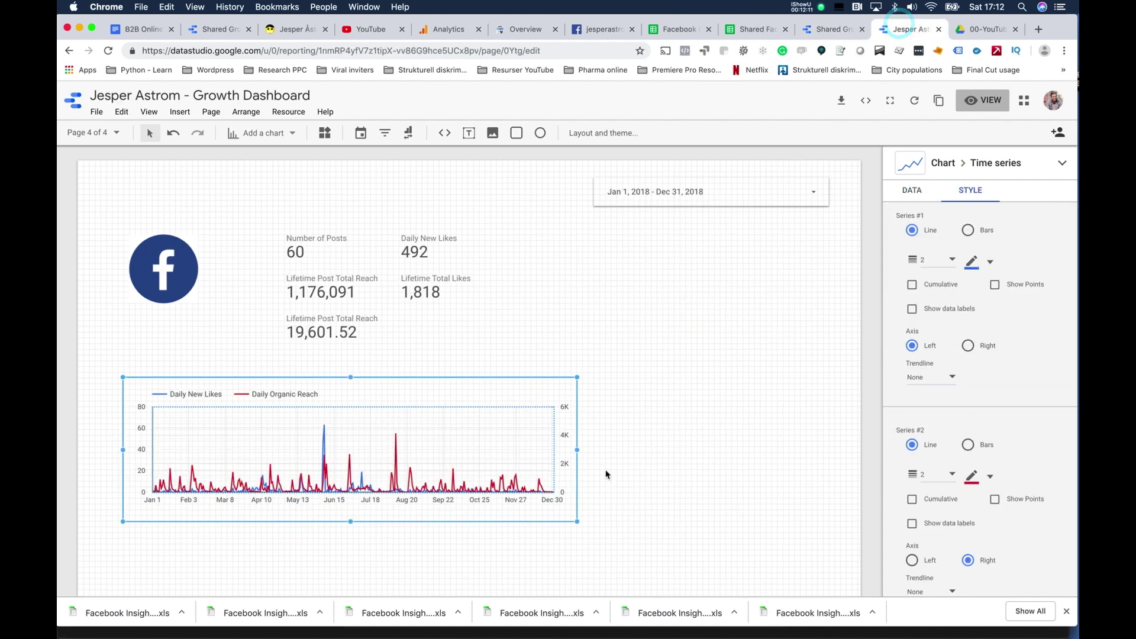
# Show Daily Organic Reach as purple bars and colour the Daily New Likes line olive green.
pyautogui.click(968, 445)
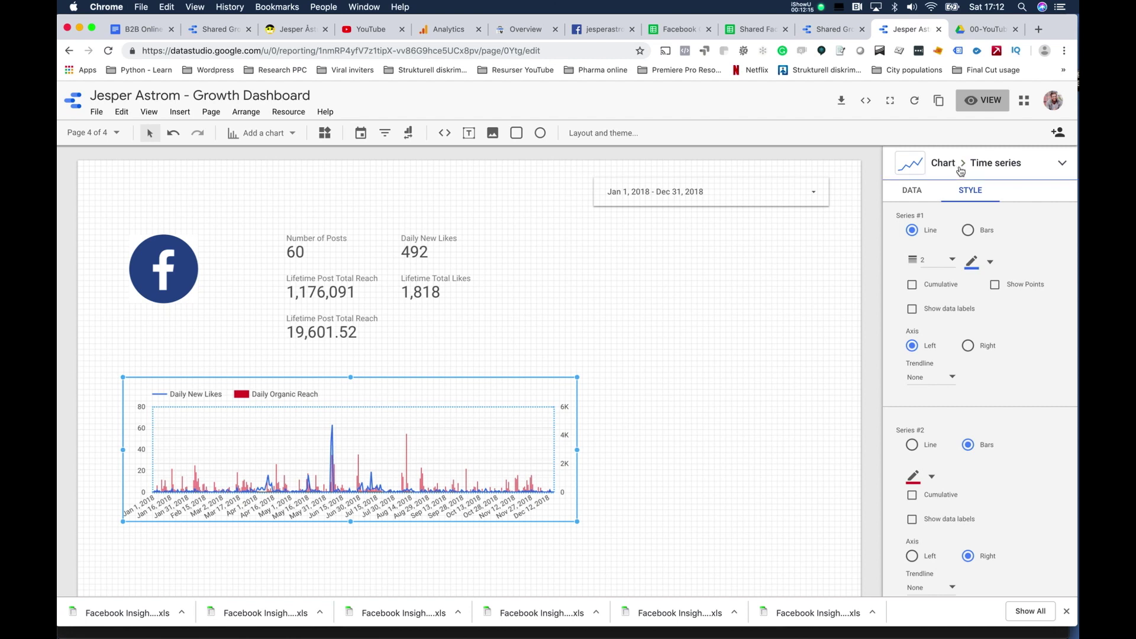
pyautogui.click(989, 263)
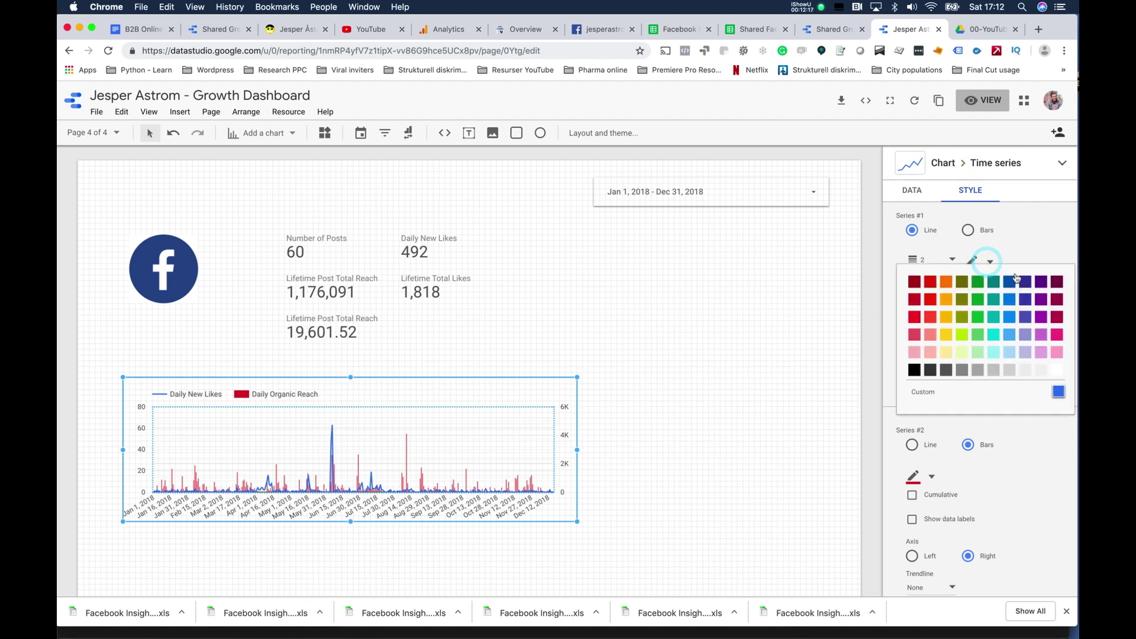
pyautogui.click(962, 300)
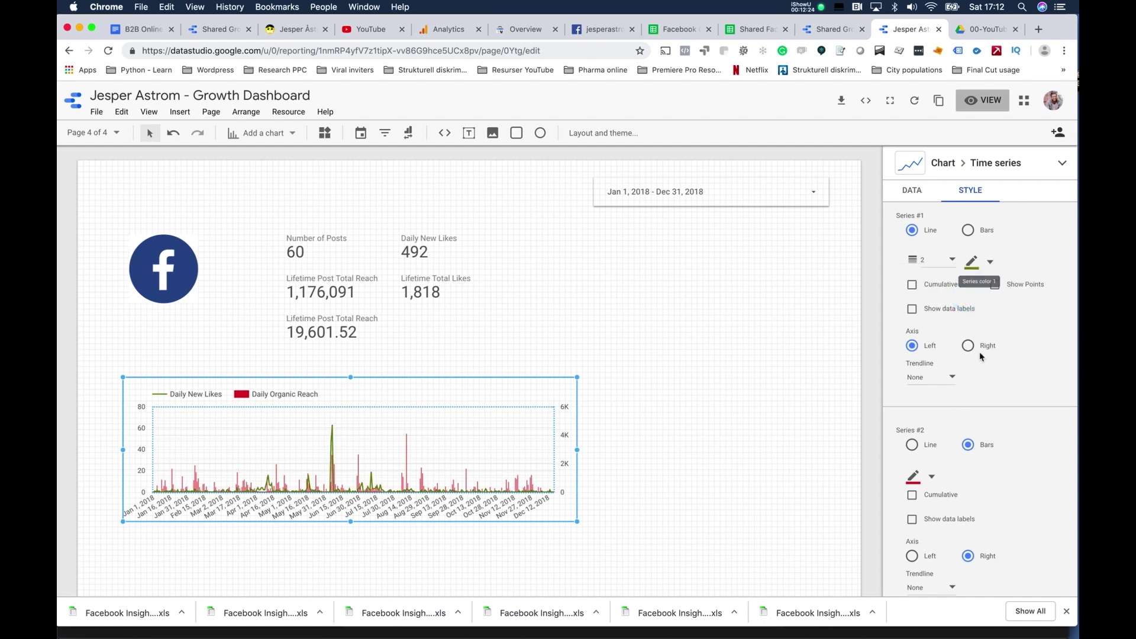
pyautogui.click(933, 478)
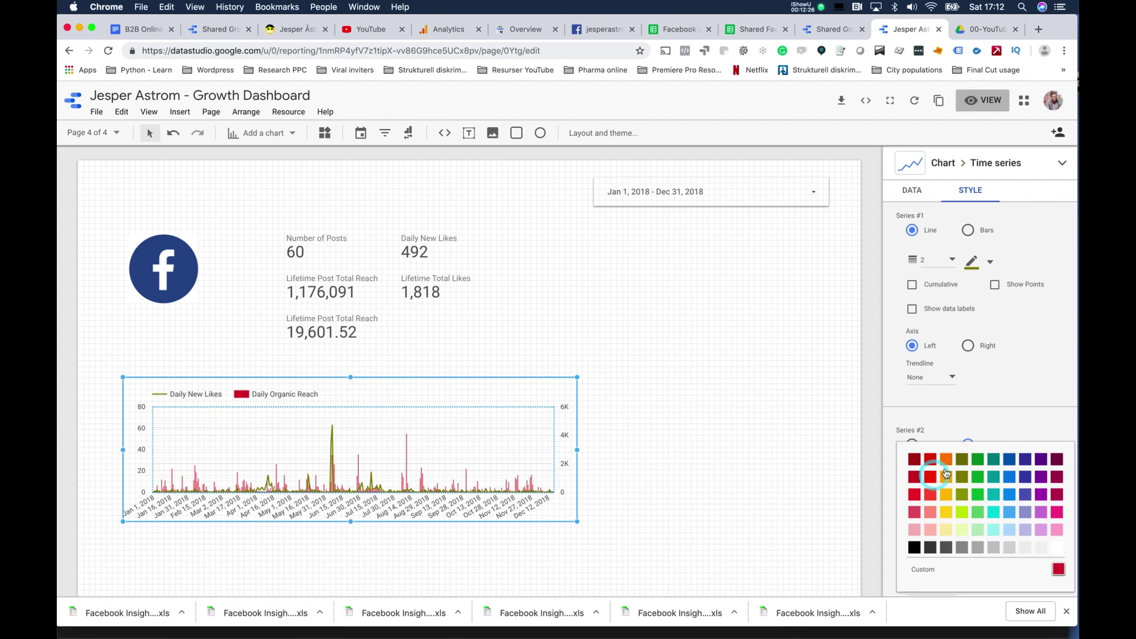
pyautogui.click(1041, 472)
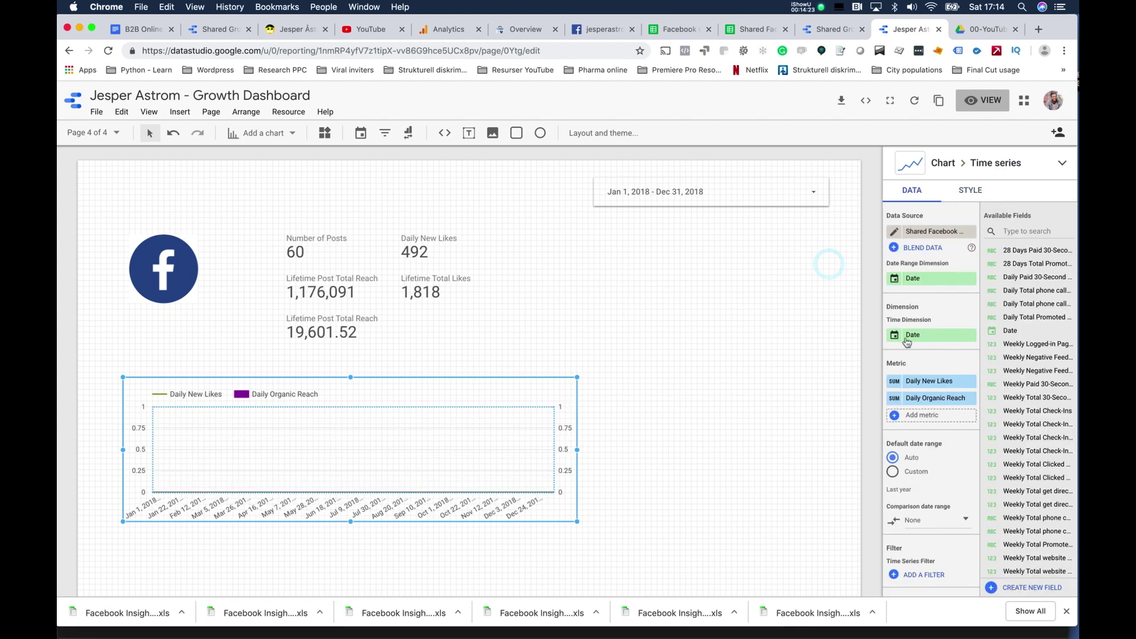
# Set the chart's time dimension to type Date (YYYYMMDD) shown as Week, and narrow the chart slightly.
pyautogui.click(907, 340)
pyautogui.click(833, 407)
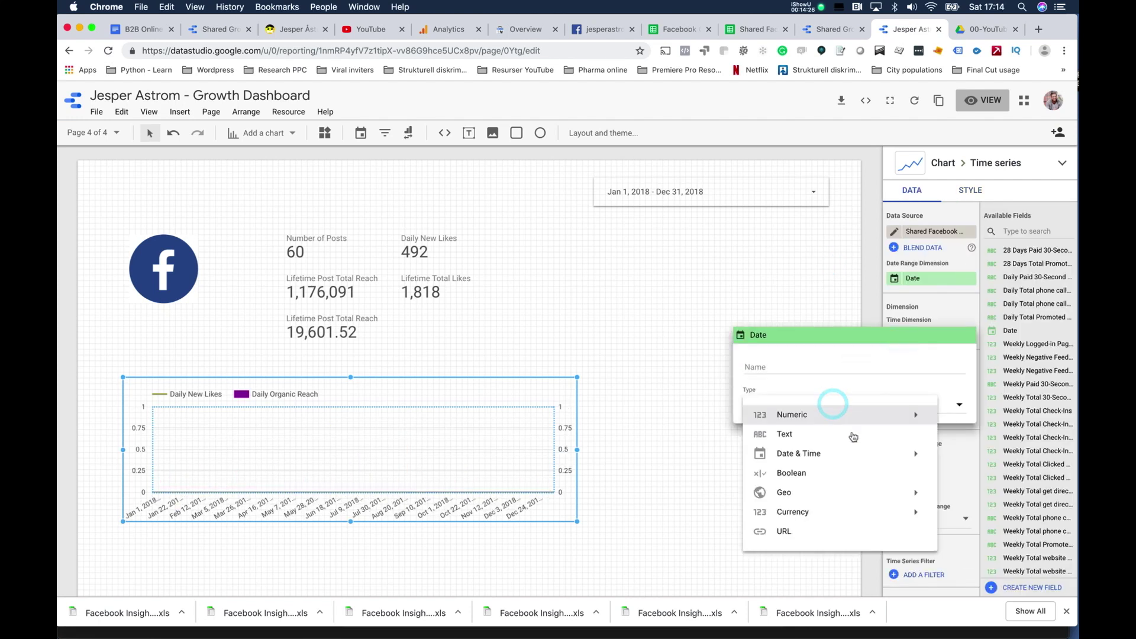
pyautogui.moveTo(840, 453)
pyautogui.click(659, 466)
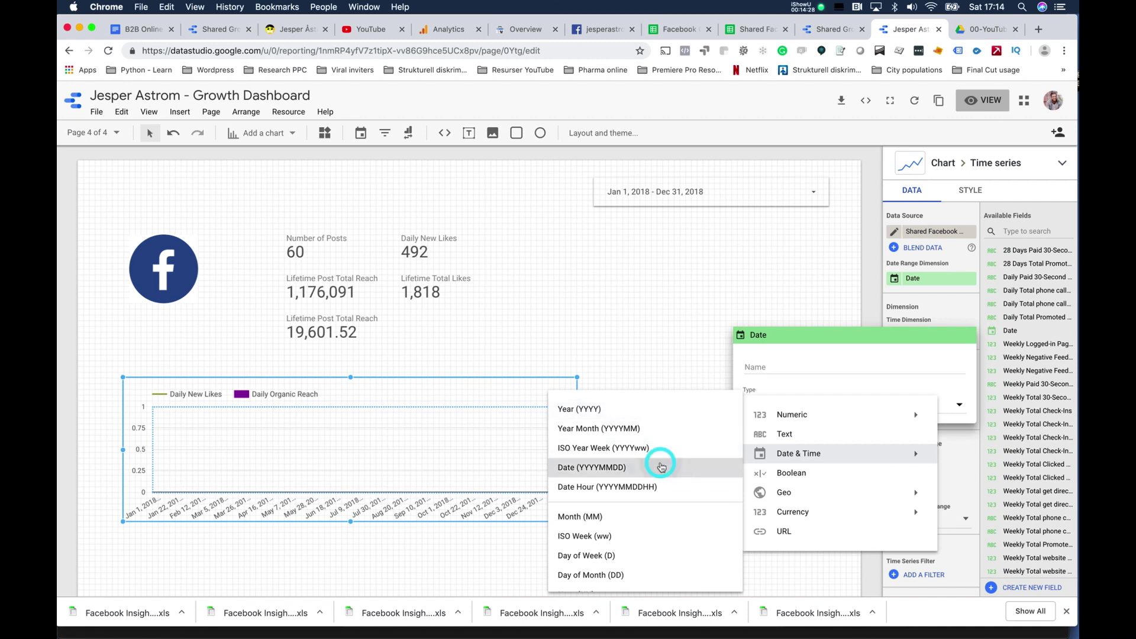
pyautogui.click(770, 432)
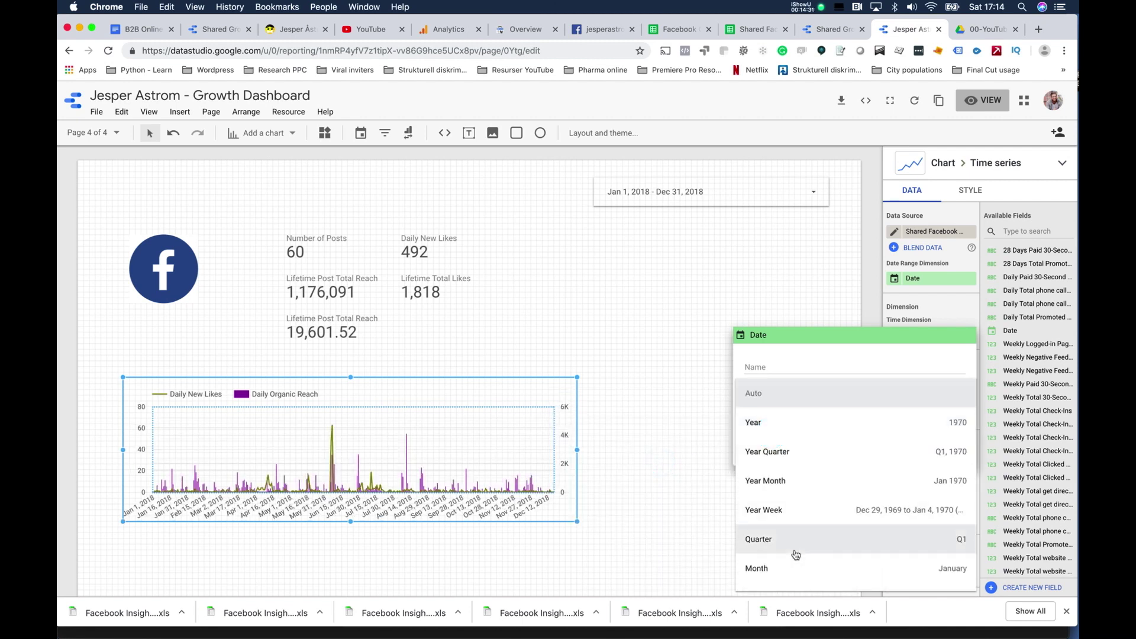
pyautogui.scroll(-2, 796, 556)
pyautogui.click(786, 497)
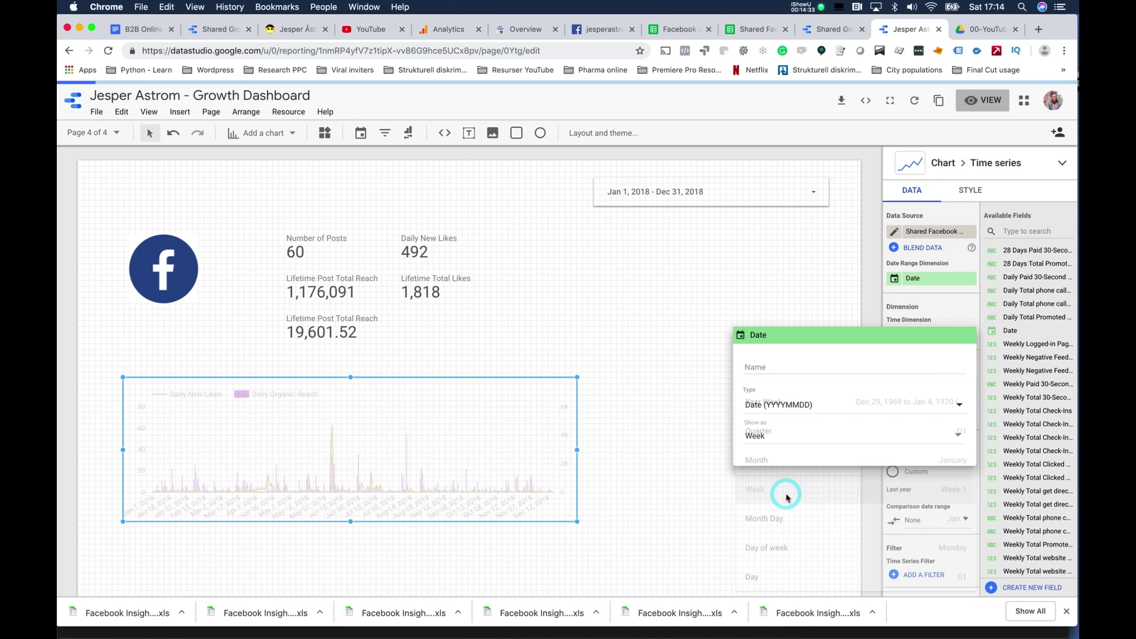
pyautogui.click(691, 409)
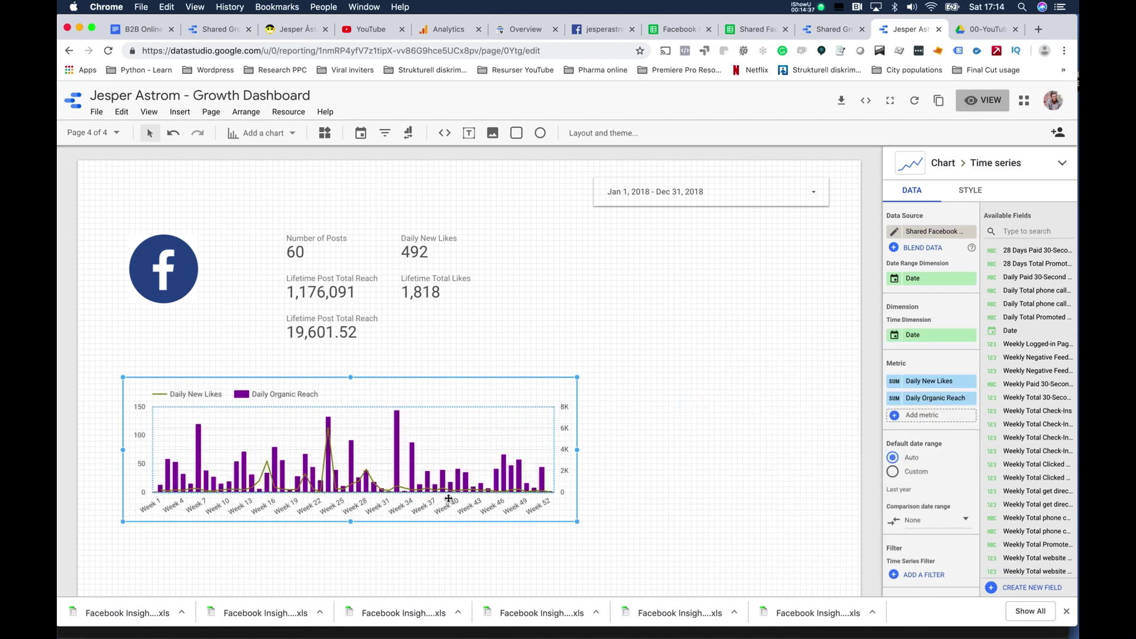
pyautogui.moveTo(573, 452); pyautogui.dragTo(560, 451)
pyautogui.click(628, 432)
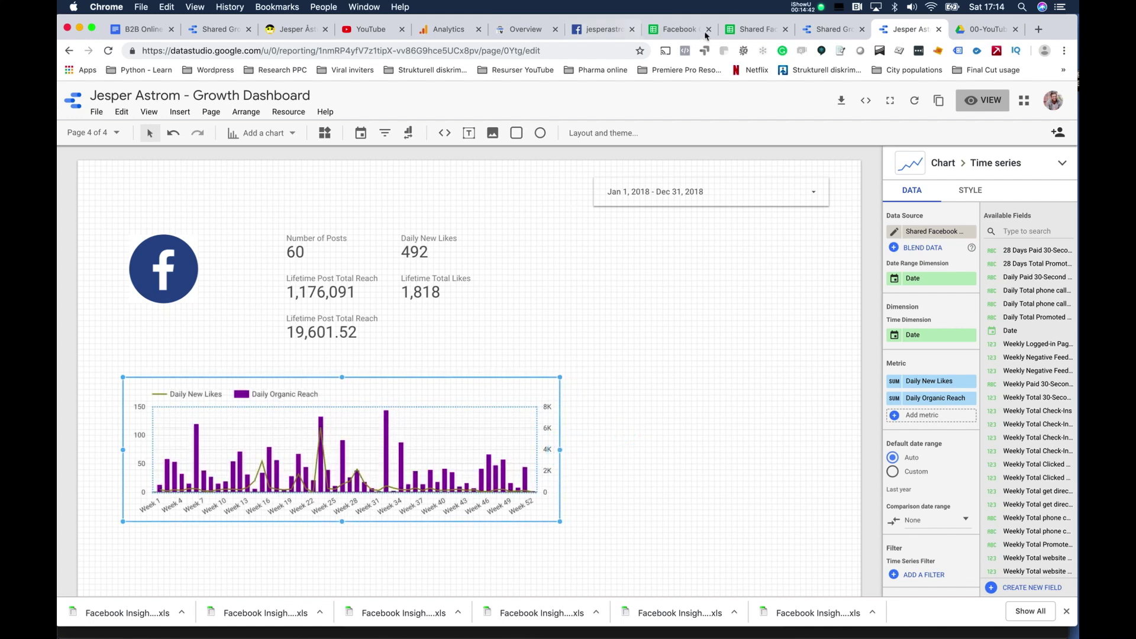
# After checking the Shared Growth Dashboard, create a Google Sheets data source from the template's Annual Growth 2018 worksheet.
pyautogui.click(813, 29)
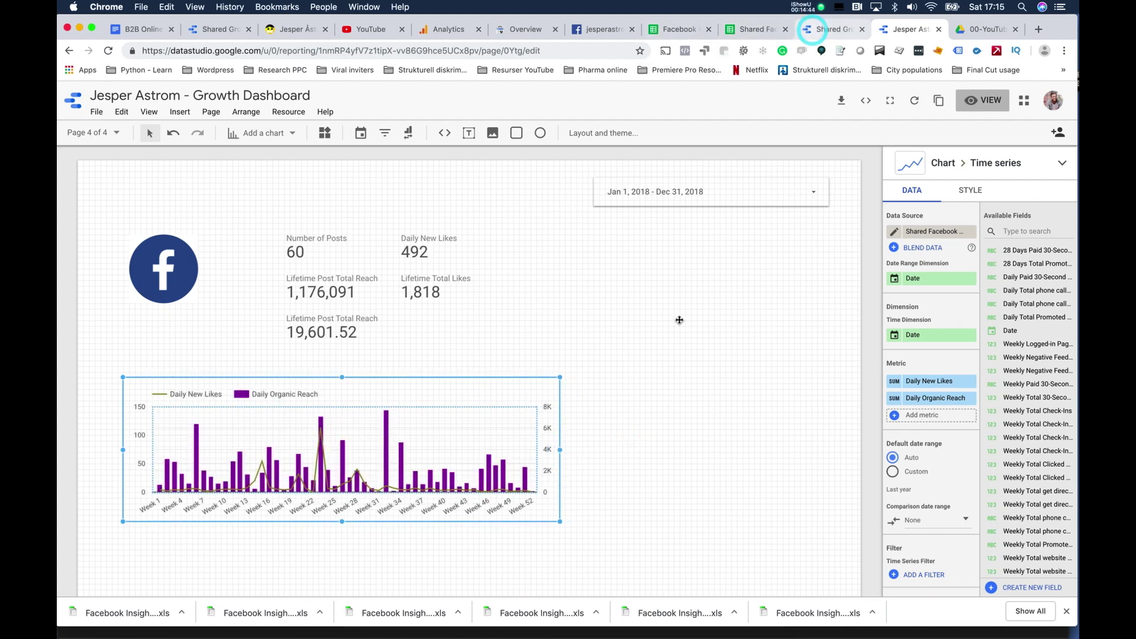
pyautogui.click(898, 28)
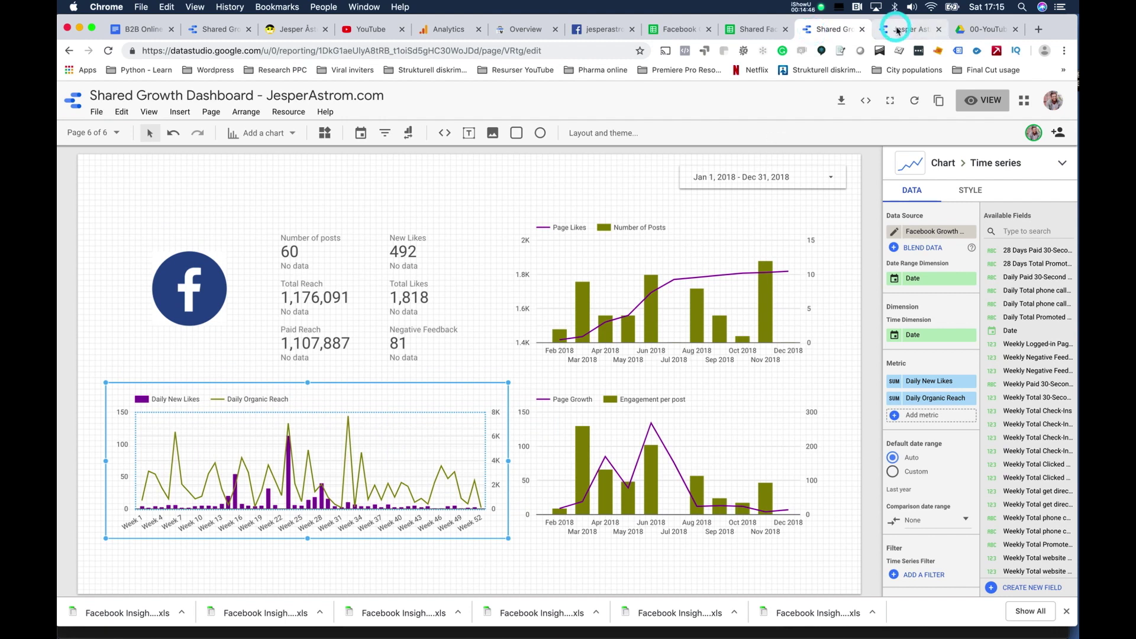
pyautogui.click(935, 230)
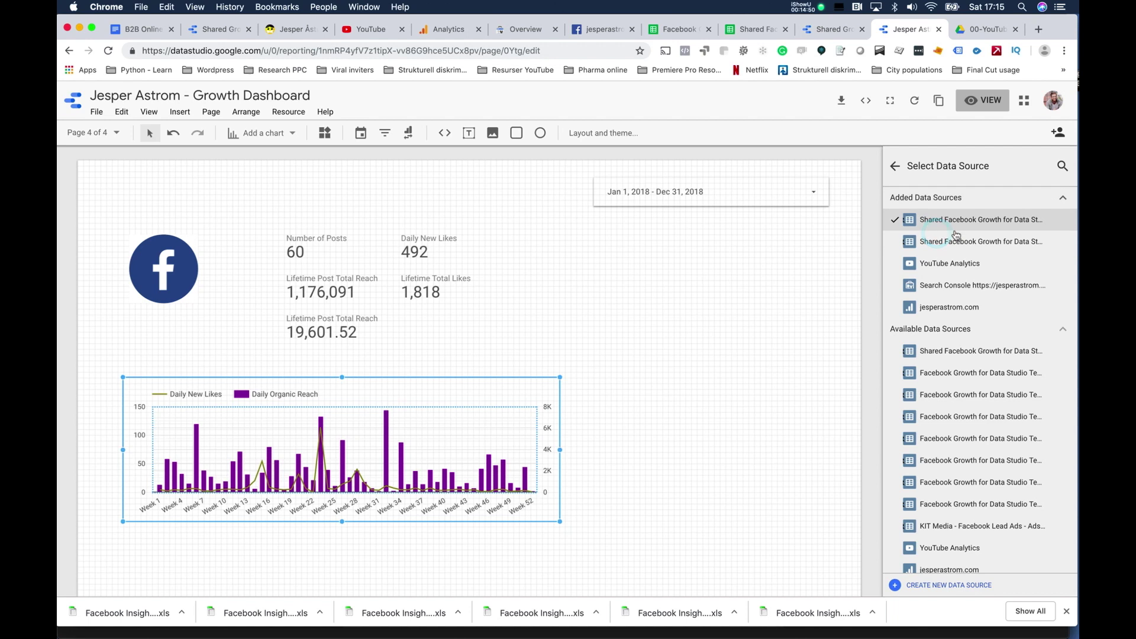
pyautogui.click(919, 584)
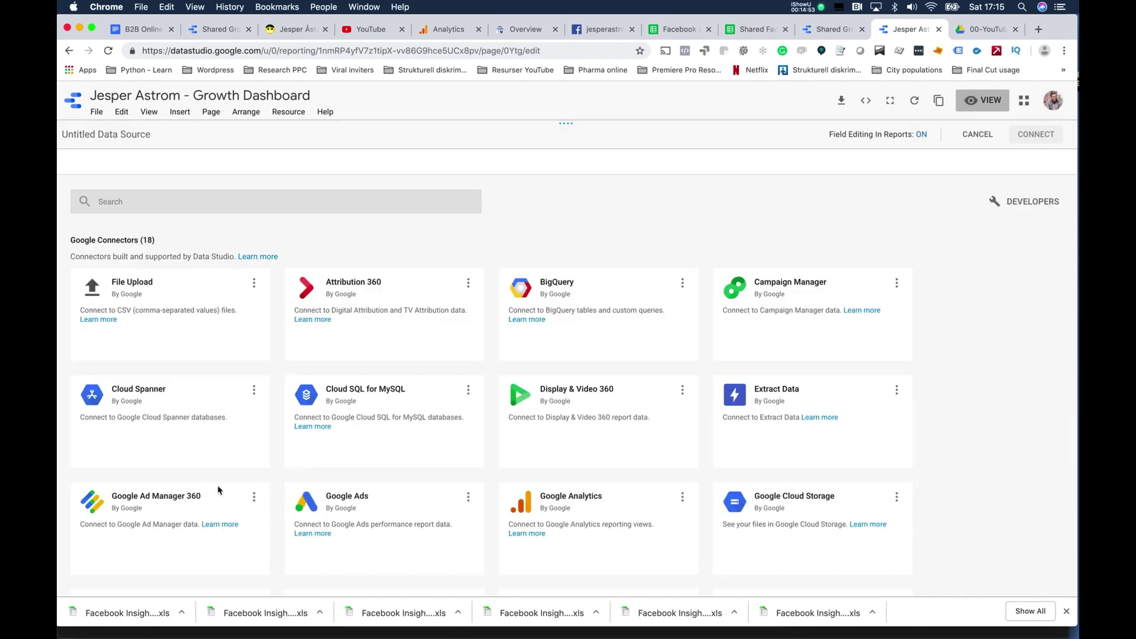
pyautogui.scroll(-3, 218, 490)
pyautogui.moveTo(211, 469)
pyautogui.click(171, 498)
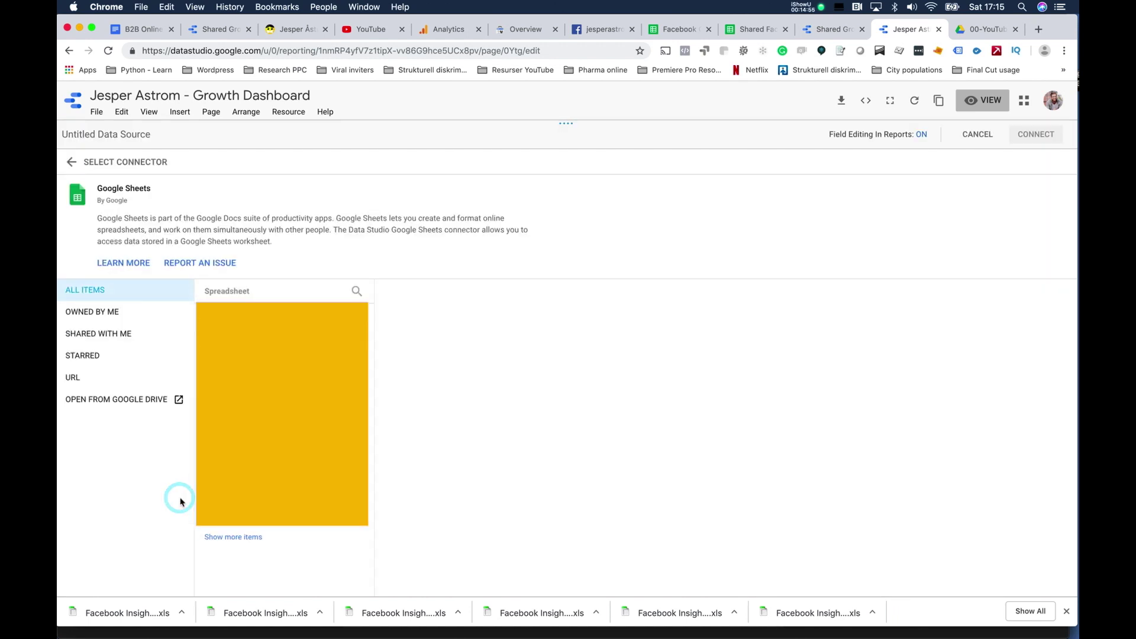
pyautogui.click(260, 309)
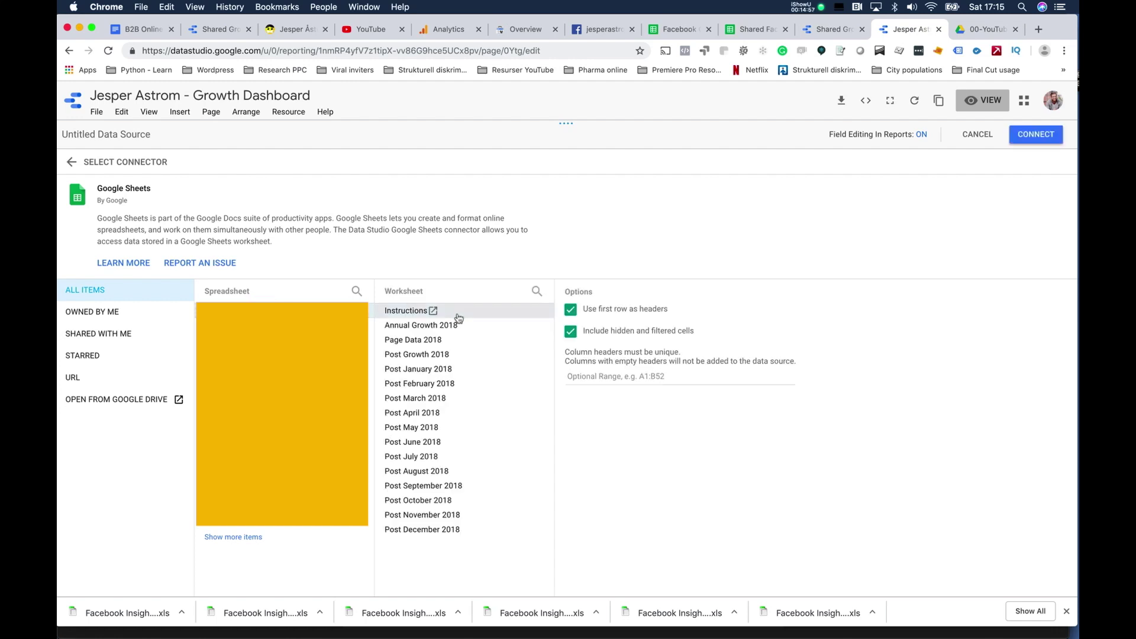
pyautogui.click(483, 325)
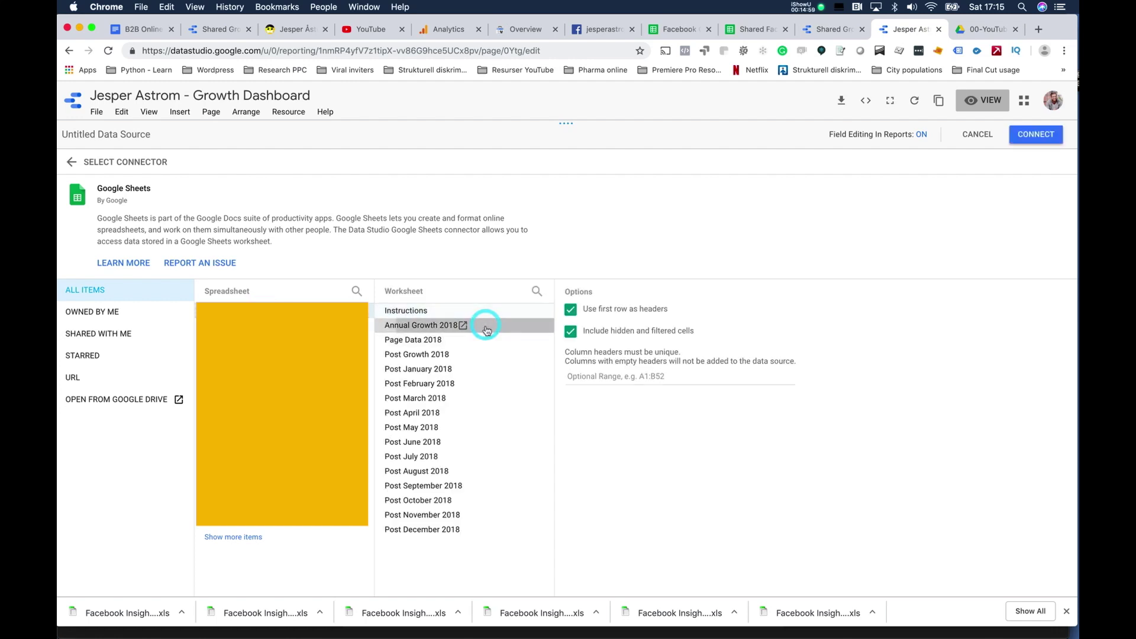
pyautogui.click(1041, 136)
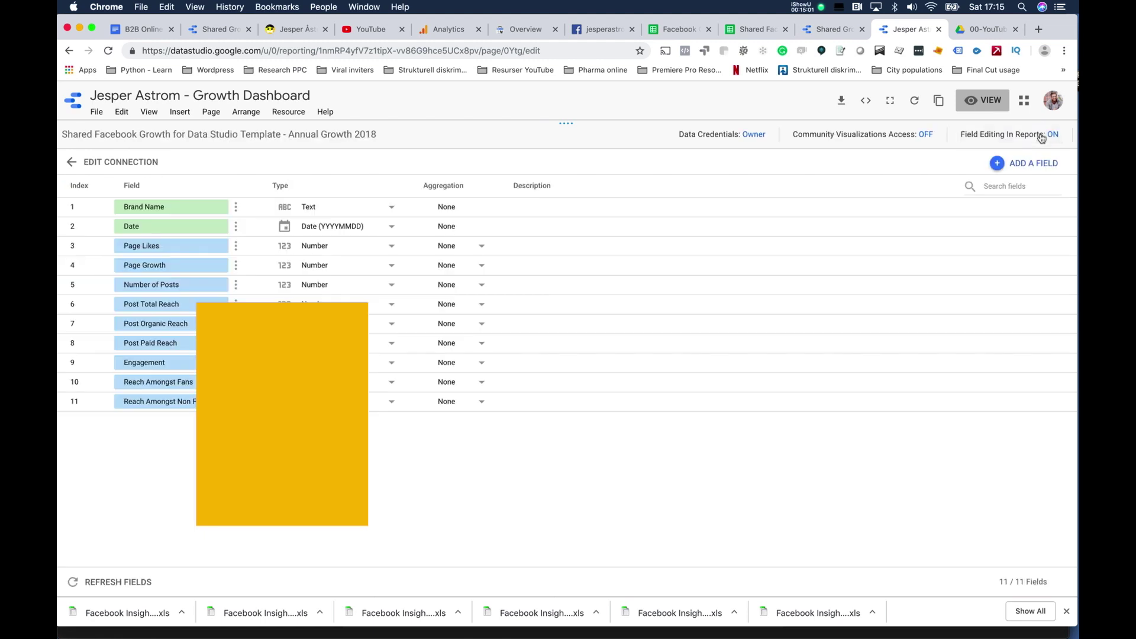
# Add the Annual Growth 2018 data source to the report and return the weekly chart to its previous data source.
pyautogui.click(1029, 134)
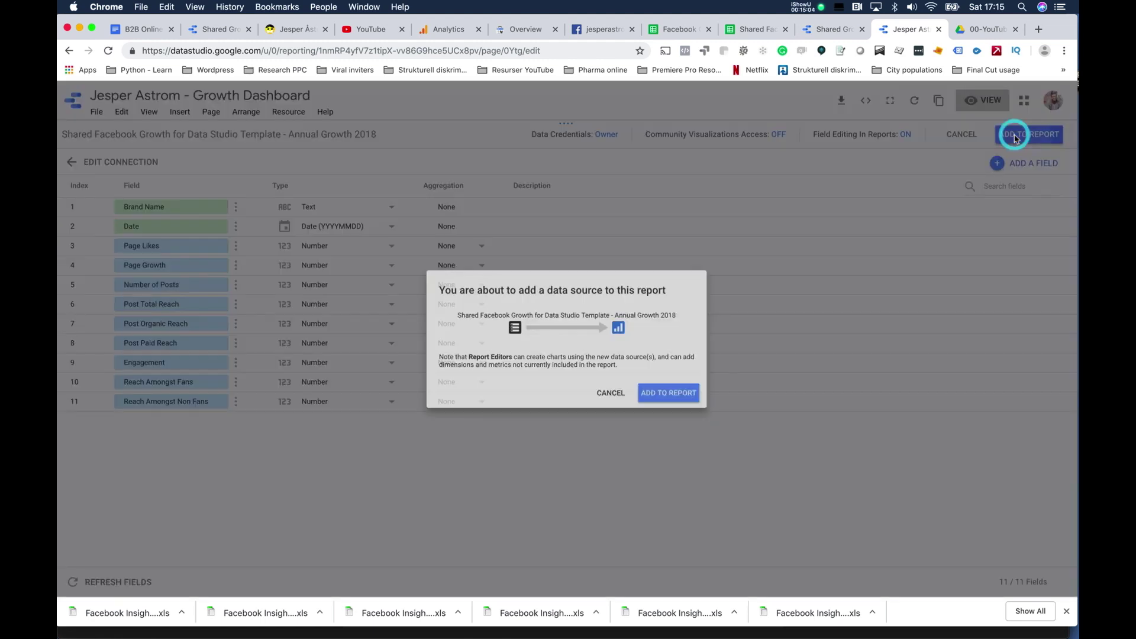
pyautogui.click(690, 407)
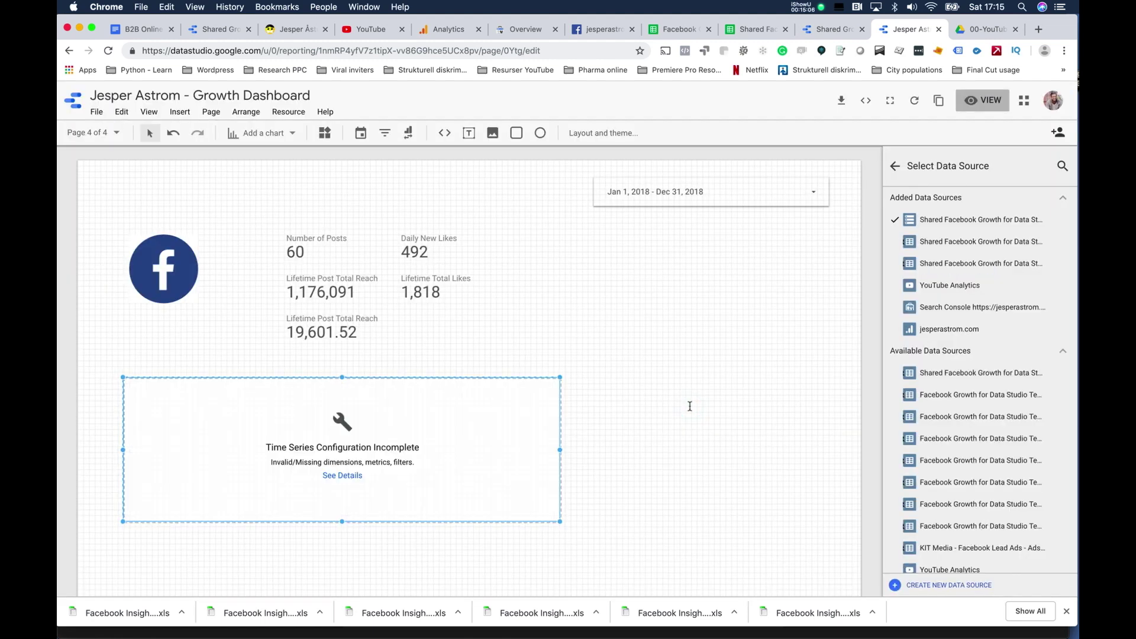
pyautogui.click(894, 169)
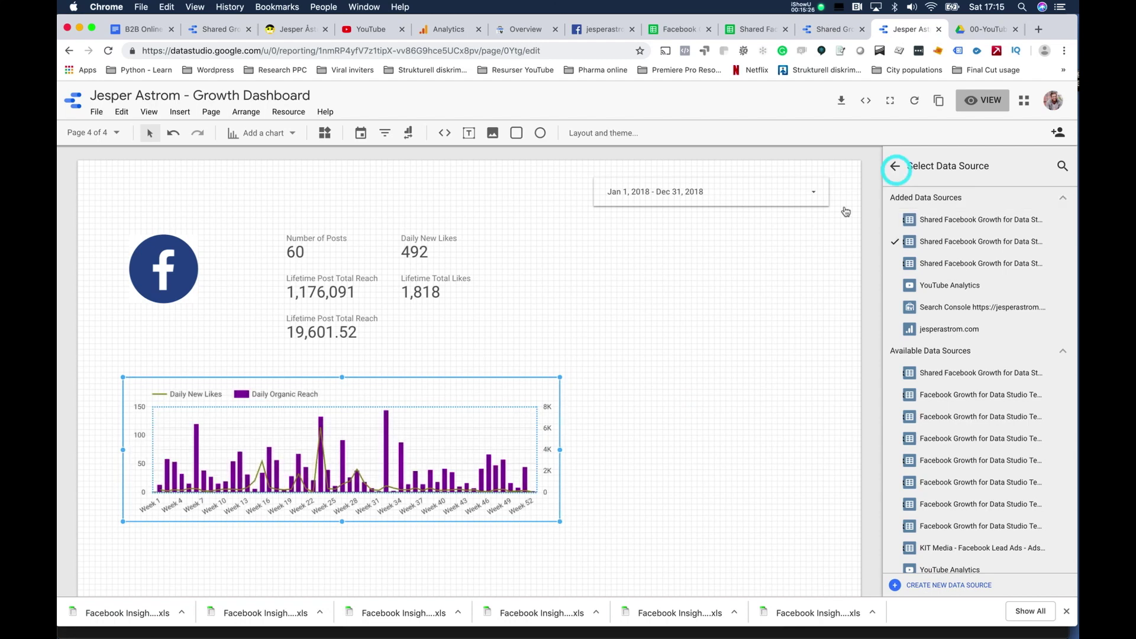
# Duplicate the weekly time series chart and place the copy above and to the right of the original, under the date range control.
pyautogui.click(453, 391)
pyautogui.press('super+d')
pyautogui.moveTo(453, 391); pyautogui.dragTo(720, 248)
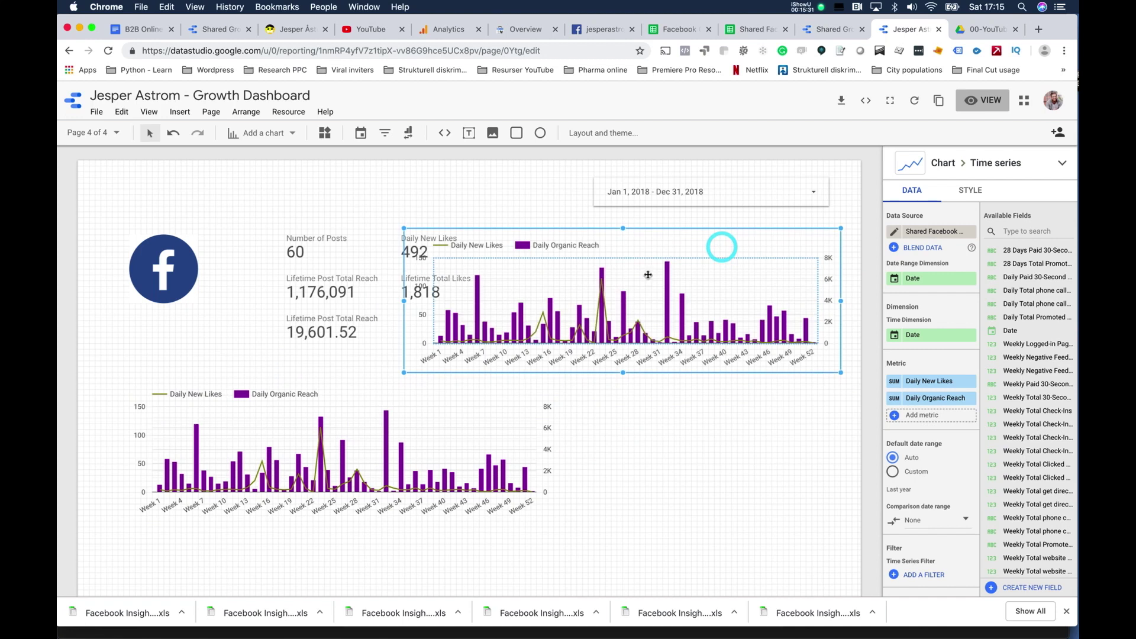
# Narrow the copied chart so it clears the scorecards, and check the Page Likes and Number of Posts chart in the Shared Growth Dashboard.
pyautogui.moveTo(404, 290); pyautogui.dragTo(553, 288)
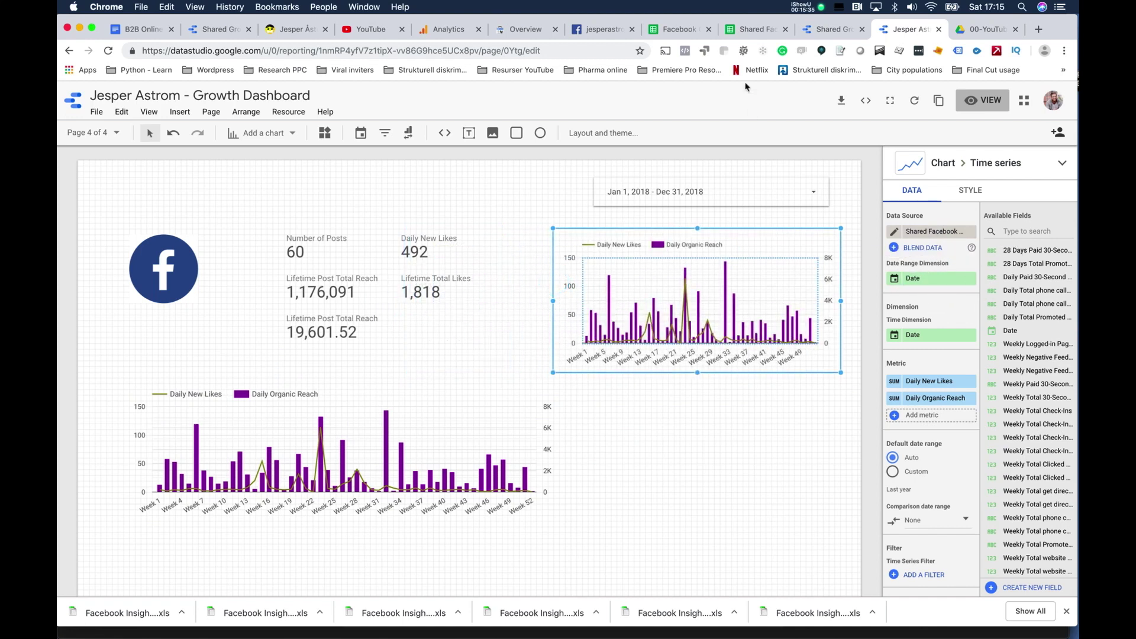
pyautogui.click(829, 28)
pyautogui.click(682, 281)
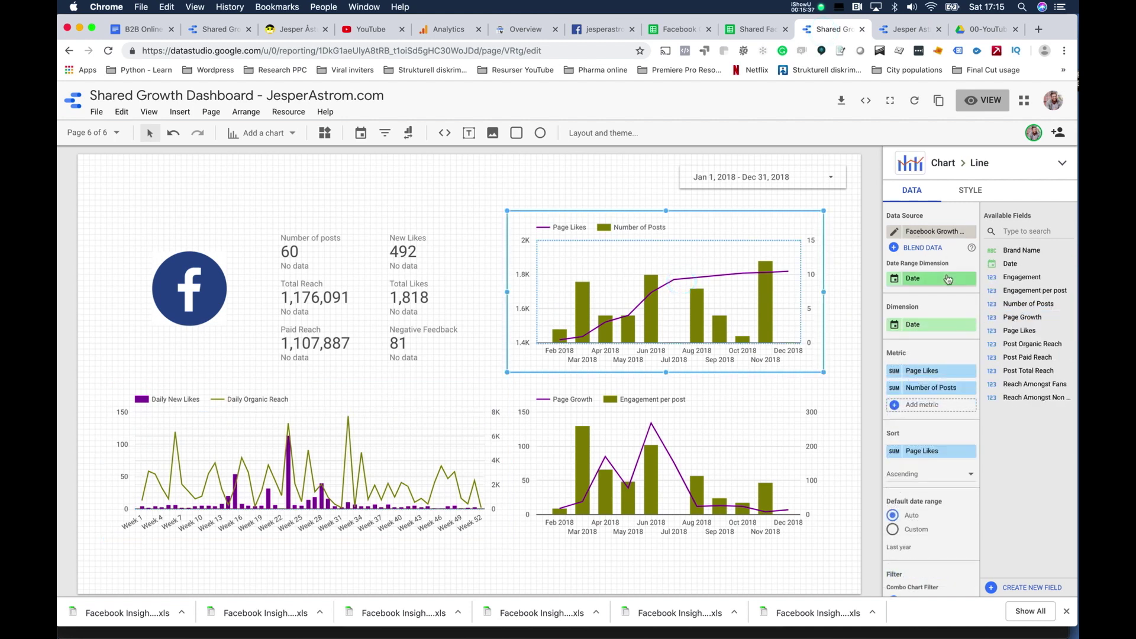
# Back in the Growth Dashboard, switch the copied chart's data source to the Shared Facebook Growth source for Annual Growth 2018.
pyautogui.click(910, 33)
pyautogui.click(970, 232)
pyautogui.click(959, 231)
pyautogui.click(968, 220)
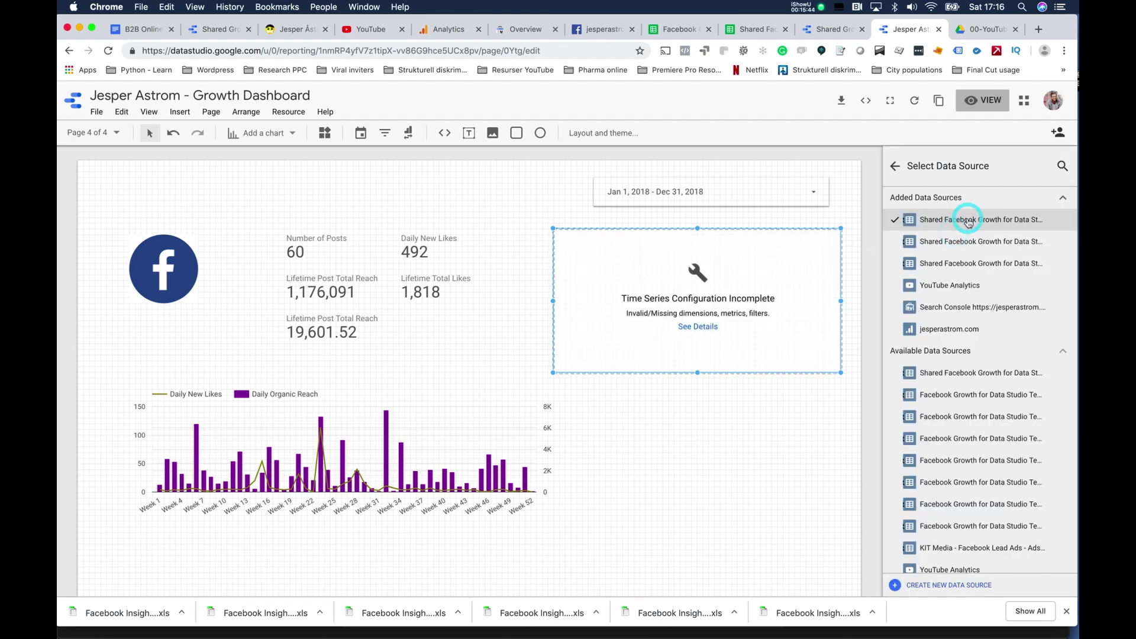
pyautogui.click(894, 165)
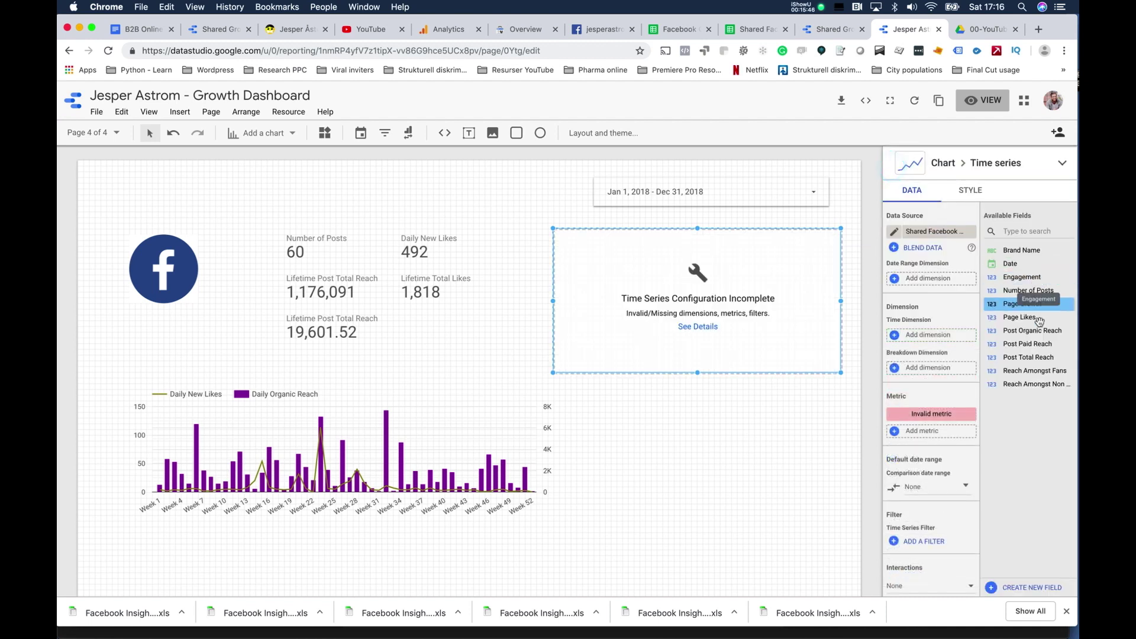
# Replace the copied chart's invalid metric with Page Likes and Number of Posts.
pyautogui.click(1040, 318)
pyautogui.moveTo(1040, 318); pyautogui.dragTo(968, 345)
pyautogui.moveTo(949, 414); pyautogui.dragTo(949, 413)
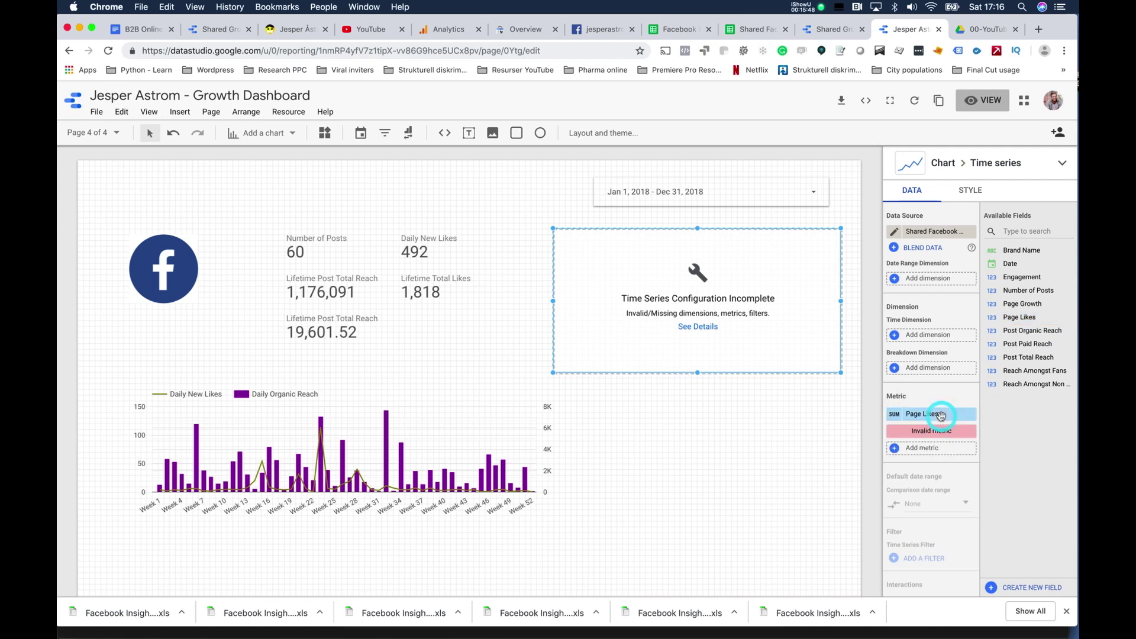
pyautogui.moveTo(1038, 292); pyautogui.dragTo(944, 424)
# Use Date as both the date range dimension and the time dimension of the Page Likes chart.
pyautogui.click(893, 278)
pyautogui.click(866, 254)
pyautogui.click(896, 335)
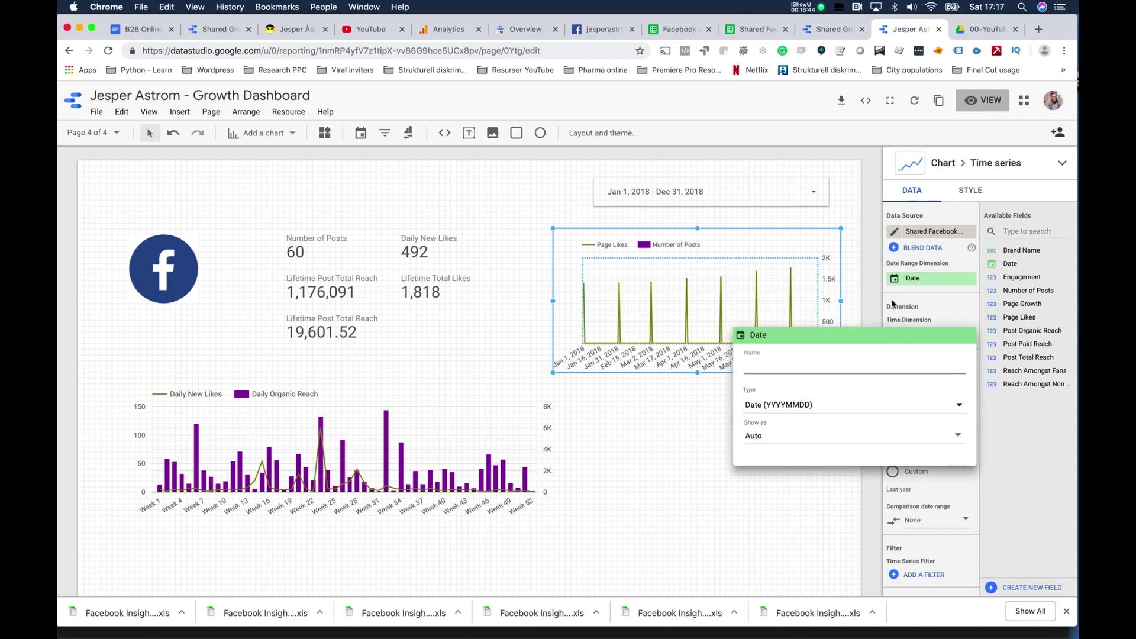
pyautogui.click(853, 305)
pyautogui.click(894, 280)
pyautogui.click(867, 252)
# Show the time dimension of the Page Likes chart as Month.
pyautogui.click(892, 337)
pyautogui.click(819, 441)
pyautogui.scroll(-2, 829, 485)
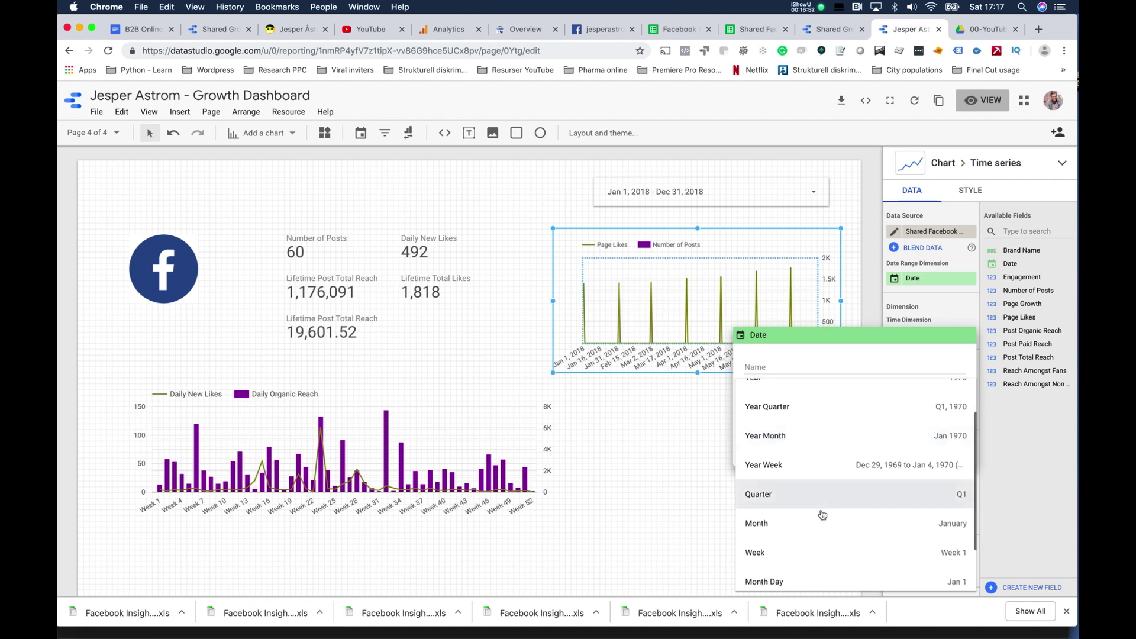
pyautogui.click(821, 521)
pyautogui.click(660, 433)
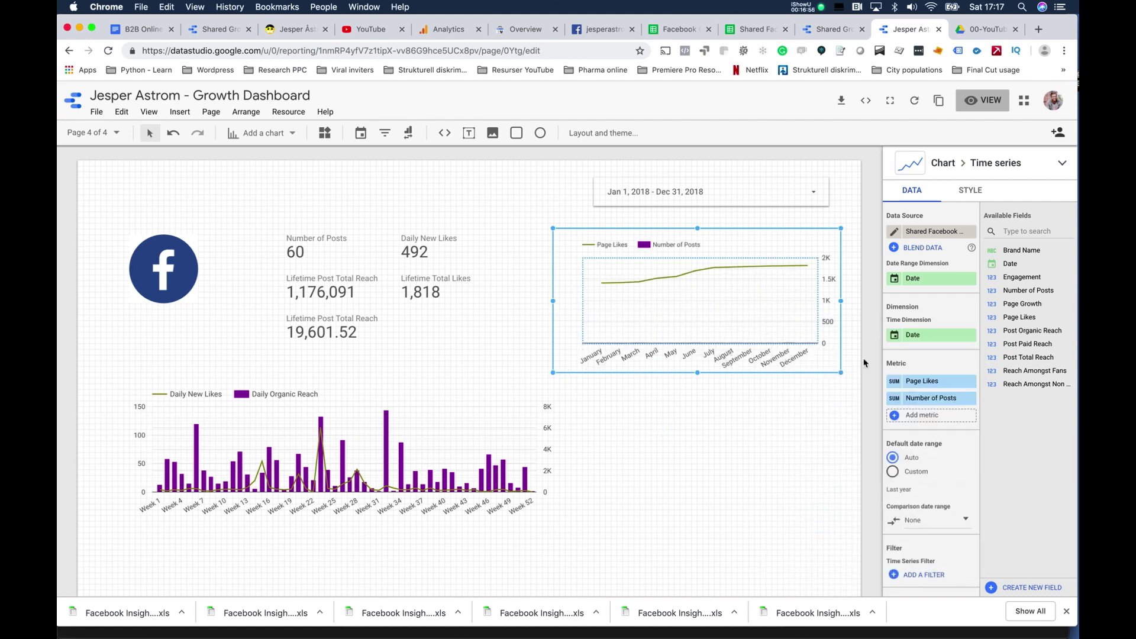
# Style the Number of Posts series as bars plotted against the left axis.
pyautogui.click(964, 195)
pyautogui.scroll(-5, 1005, 332)
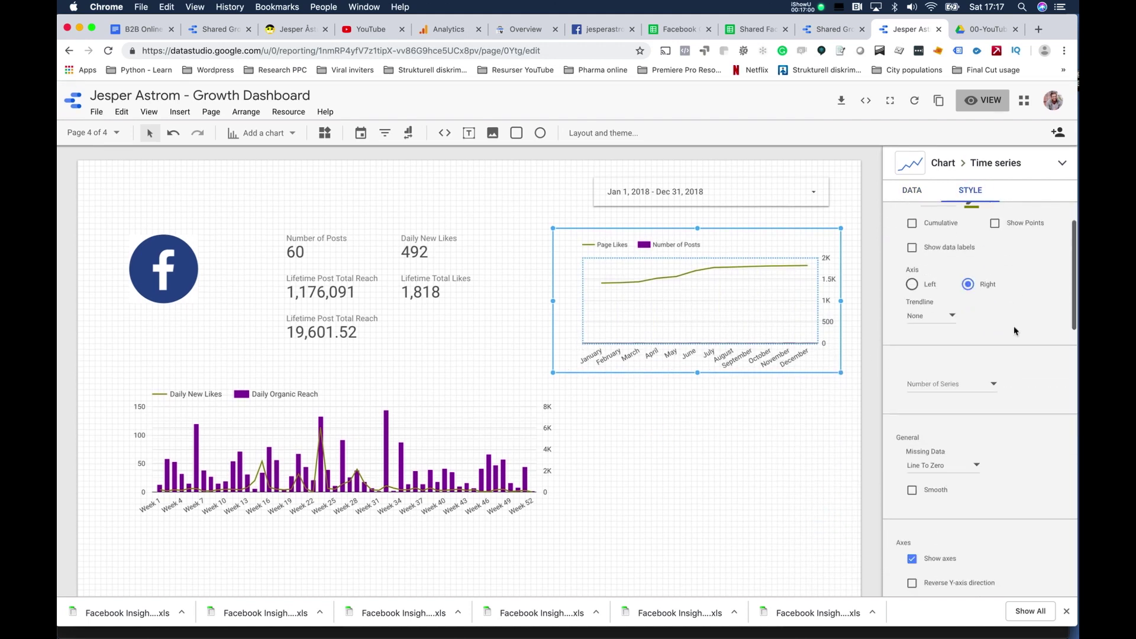
pyautogui.click(984, 304)
pyautogui.click(977, 325)
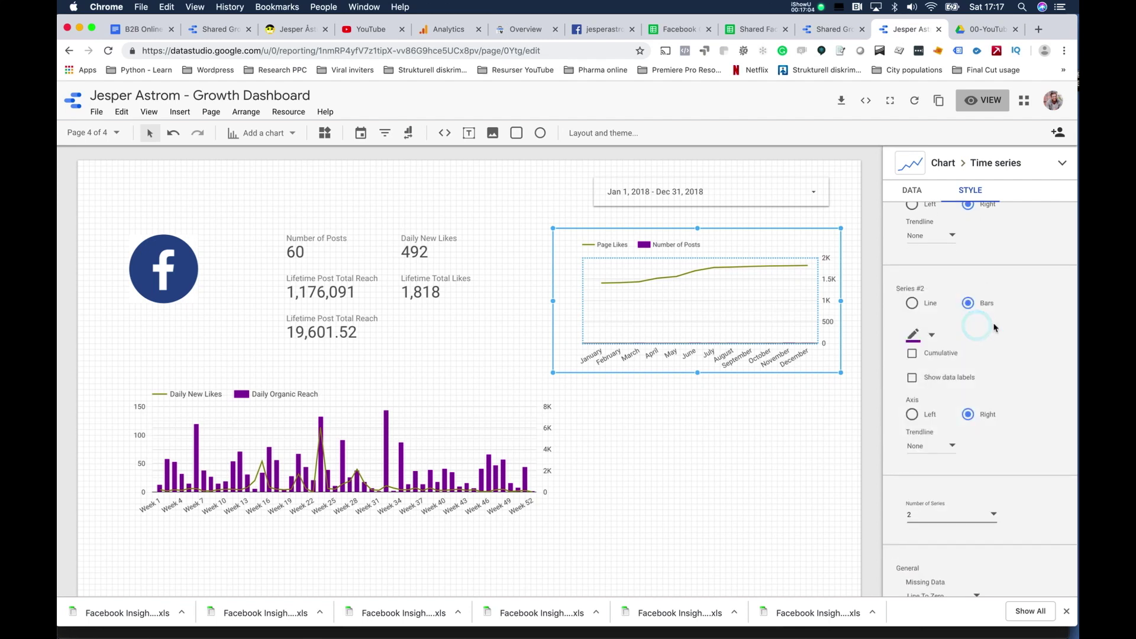
pyautogui.click(911, 303)
pyautogui.click(912, 418)
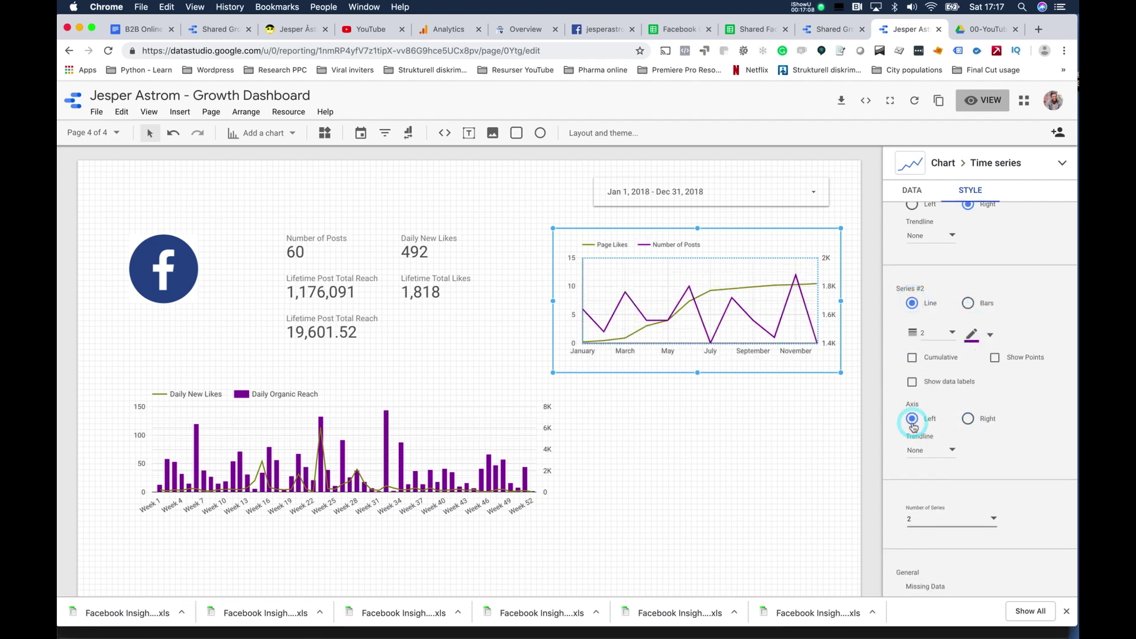
pyautogui.click(968, 303)
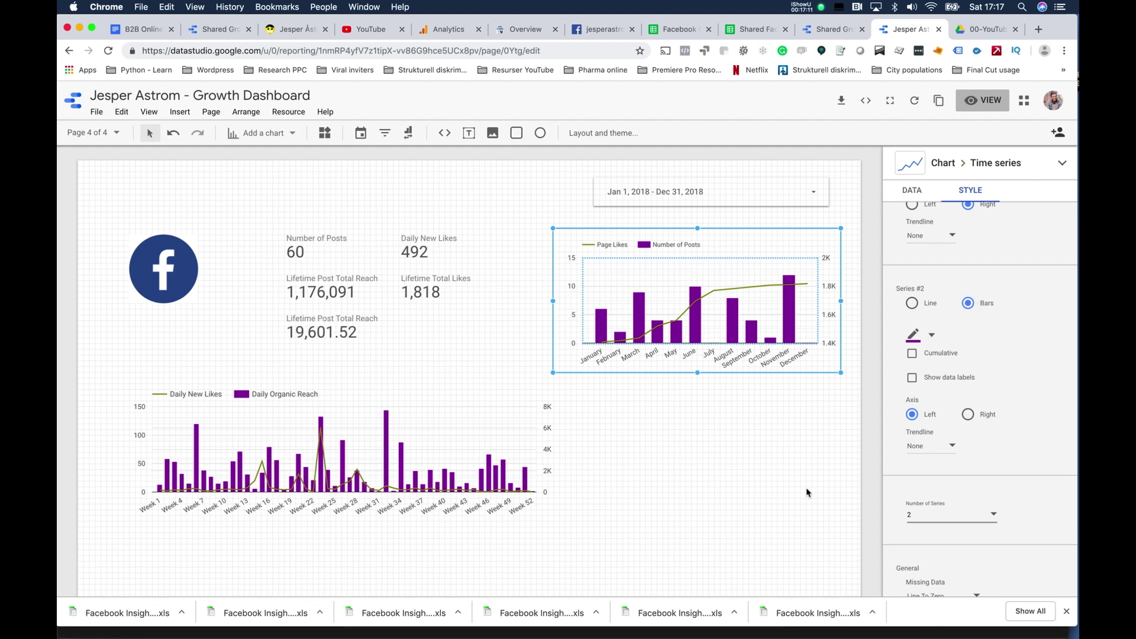